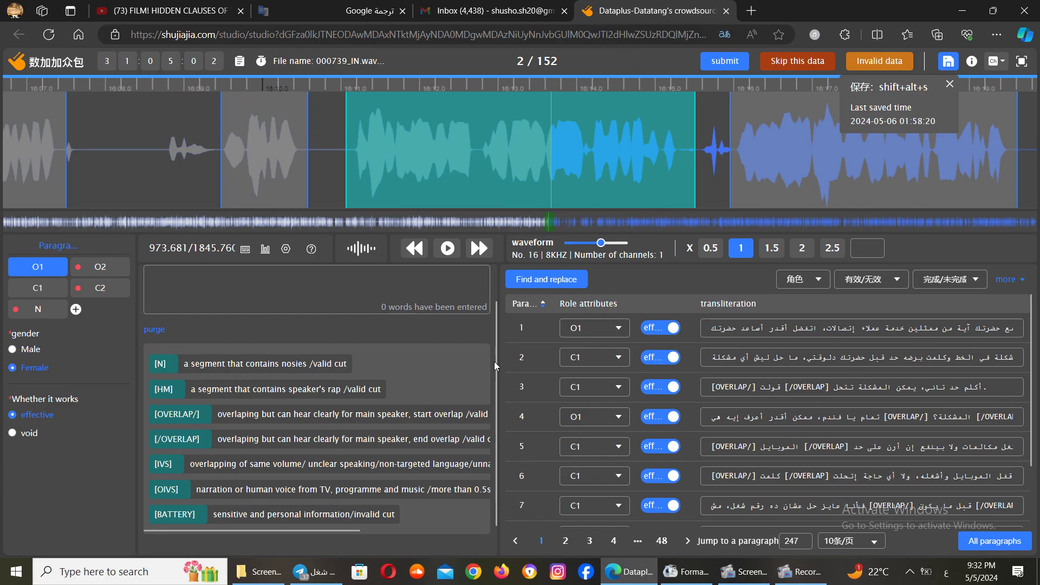
- Try out the sample text تنتستني as the transcription of paragraph 247 and clear it again
mouse_move(299, 193)
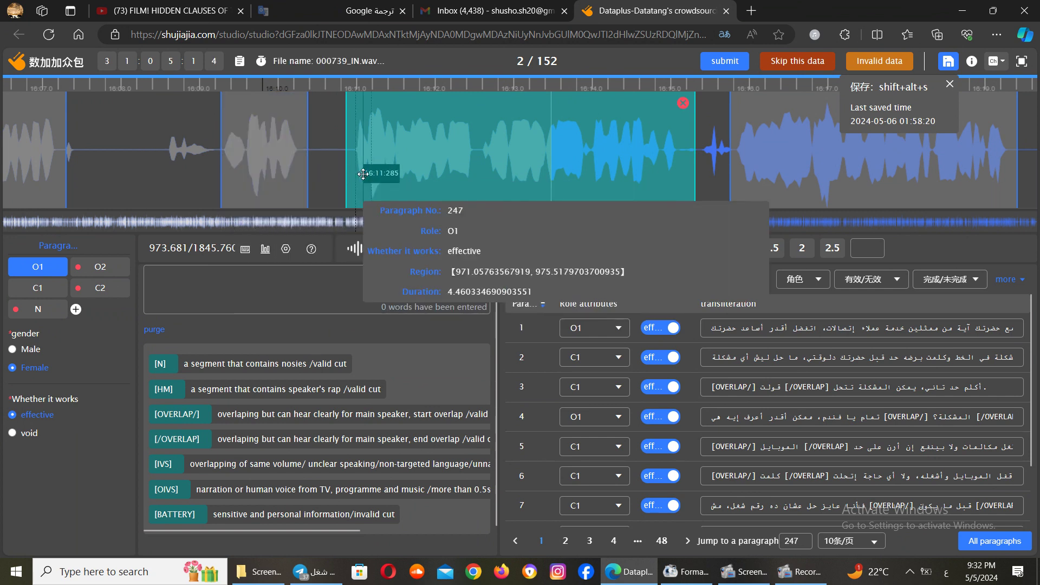
text(تنتستني)
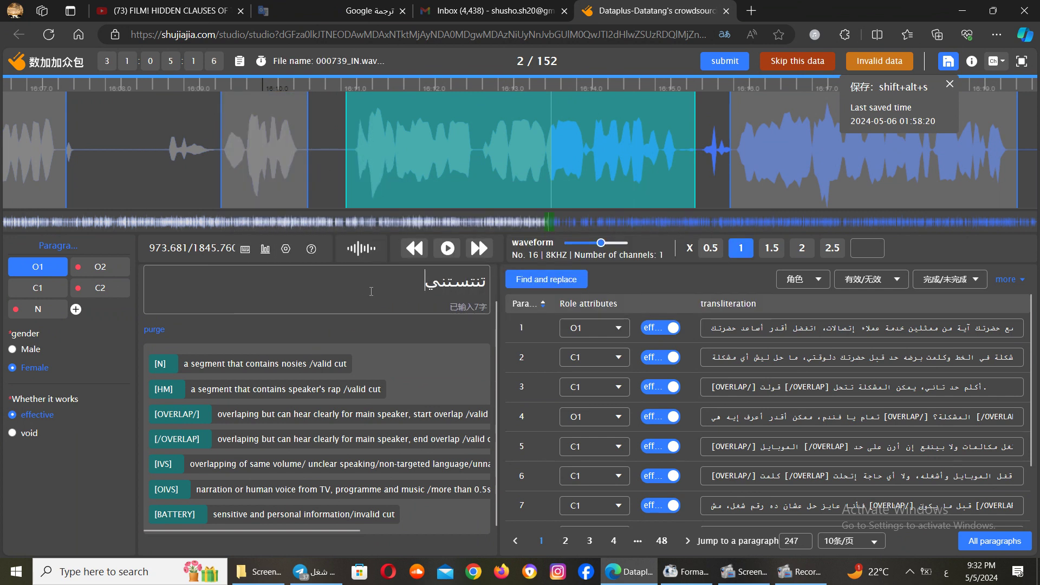
key(BackSpace)
key(BackSpace)
key(BackSpace)
key(BackSpace)
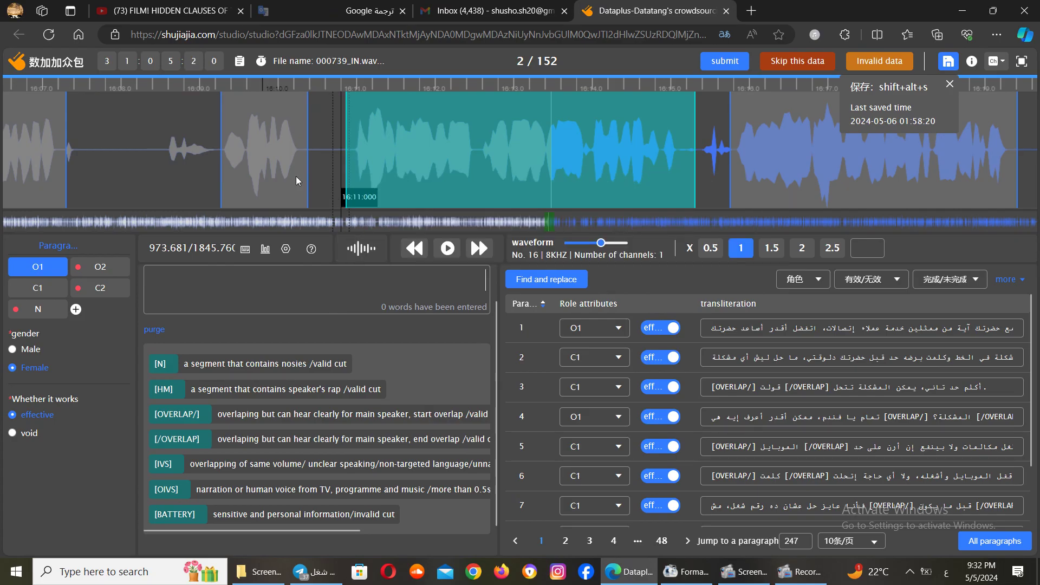
- Enter نتبنسنم as paragraph 247's transcription, and play and pause its audio segment
mouse_move(541, 172)
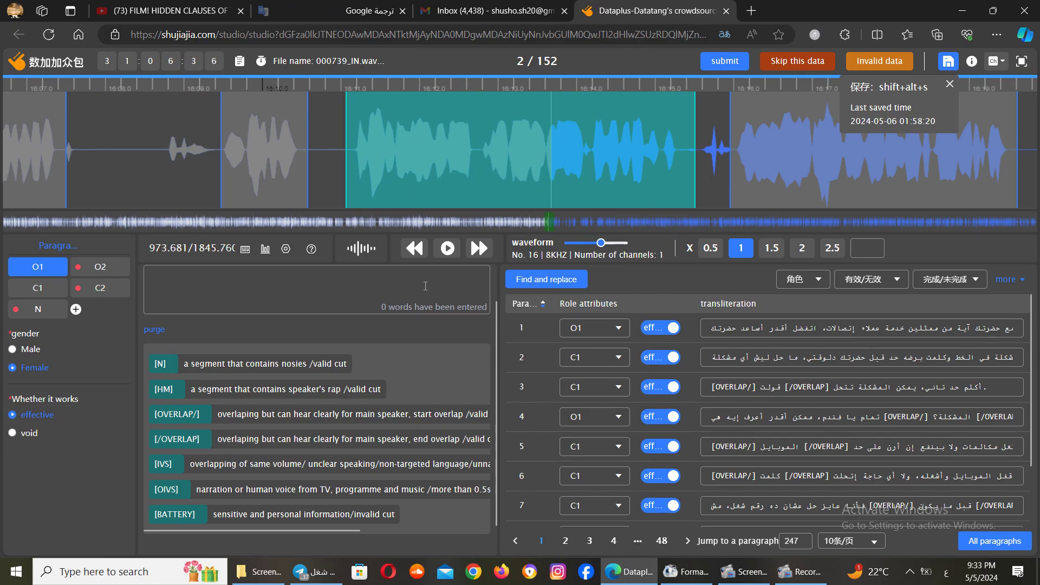
text(نتبنسنم)
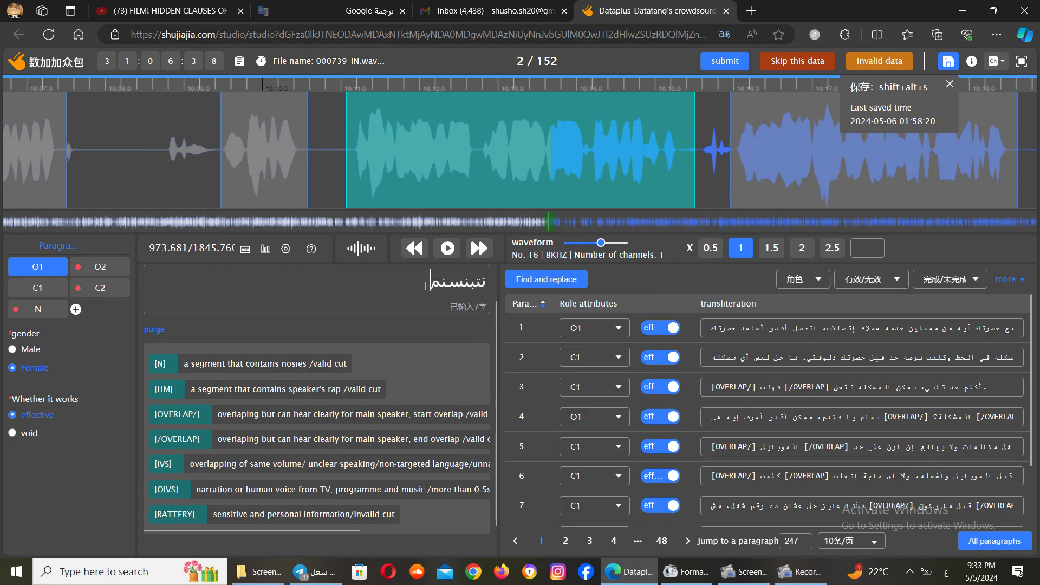
mouse_move(379, 133)
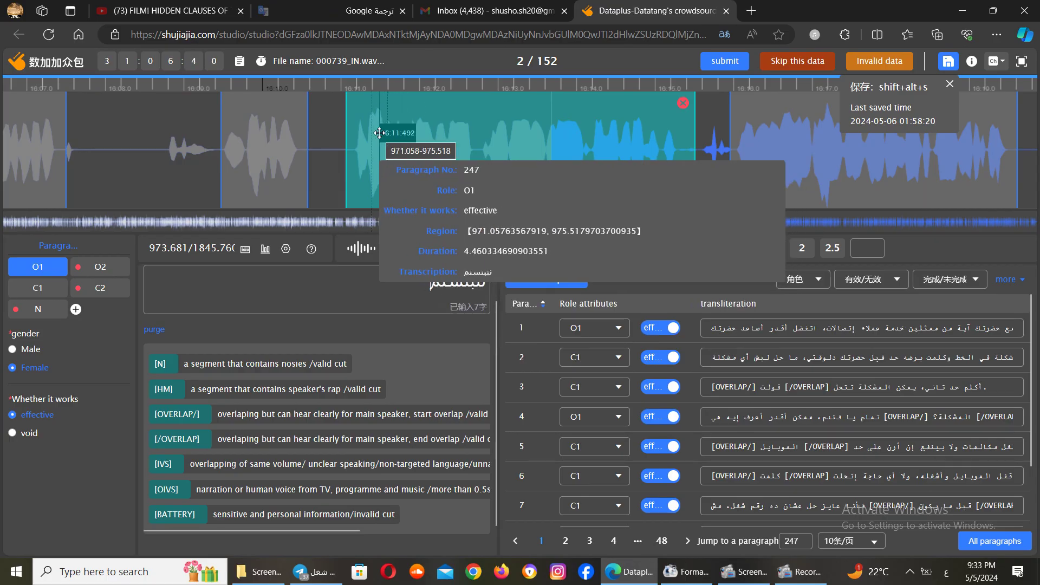
click(379, 133)
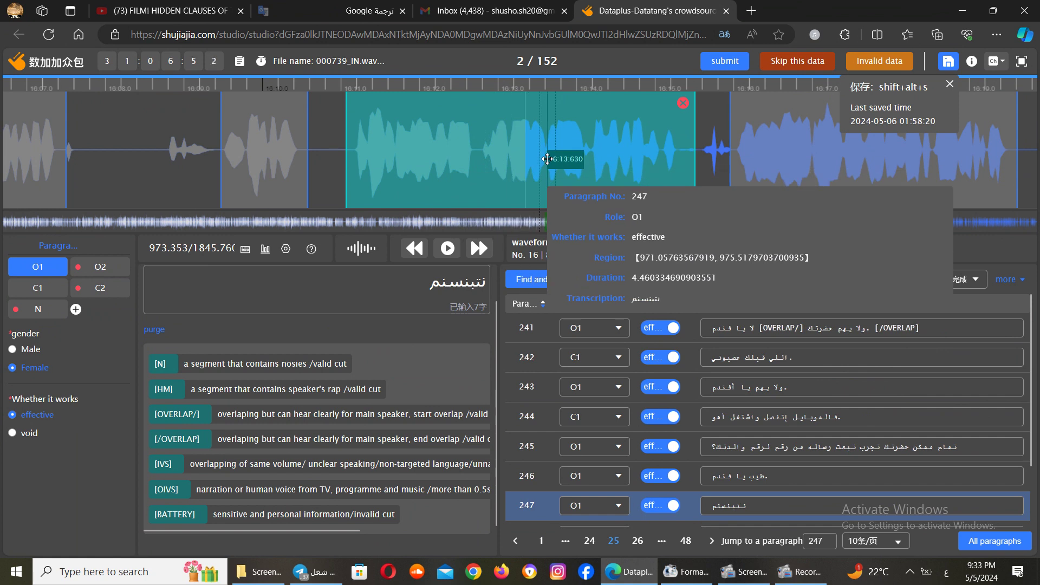
key(Tab)
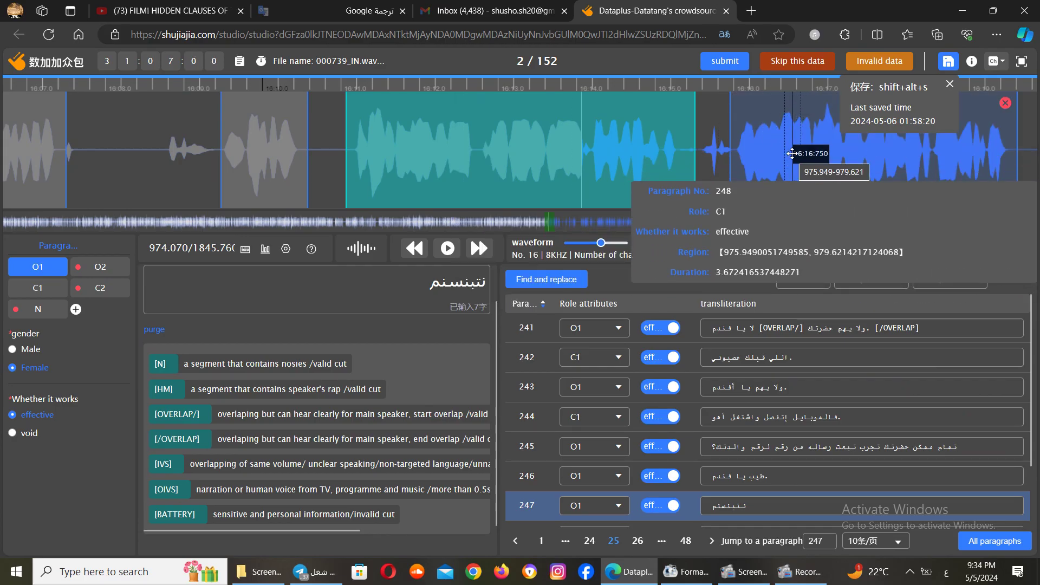
- Change paragraph 247's transcription to نتمشم and clear the whole text
drag(419, 287, 497, 301)
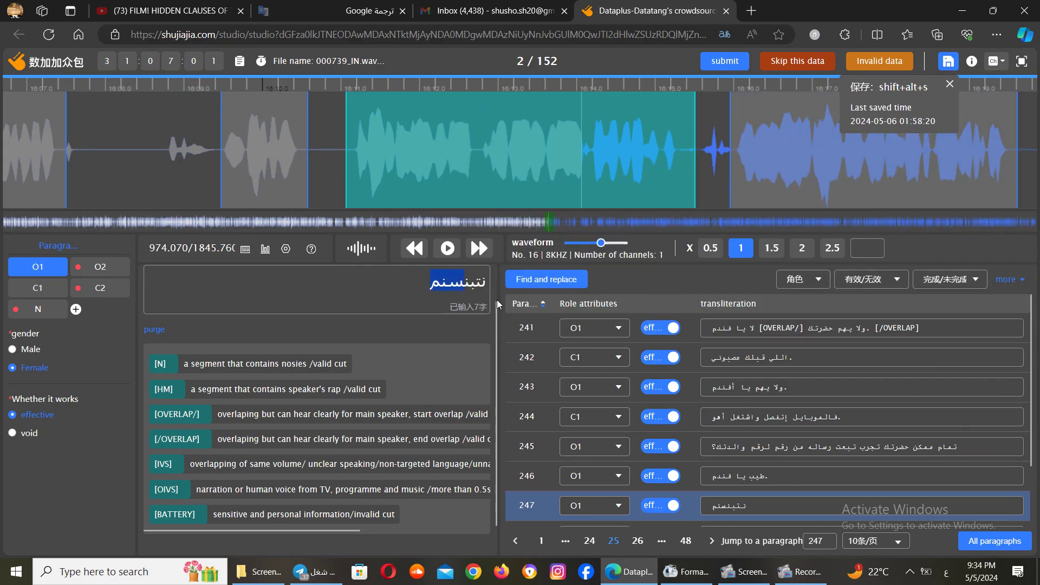
text(نتمشم)
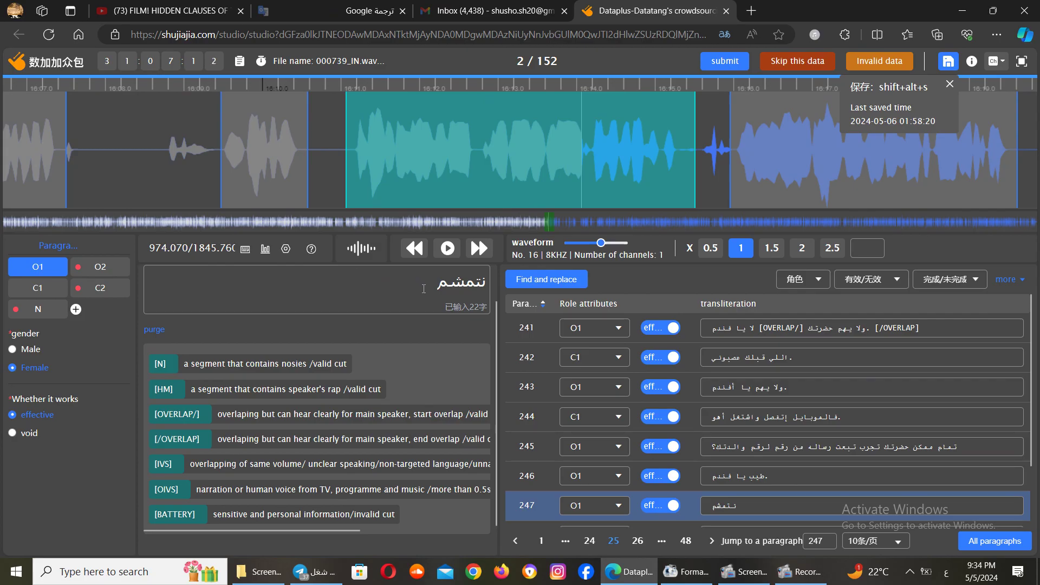
key(ctrl+a)
key(BackSpace)
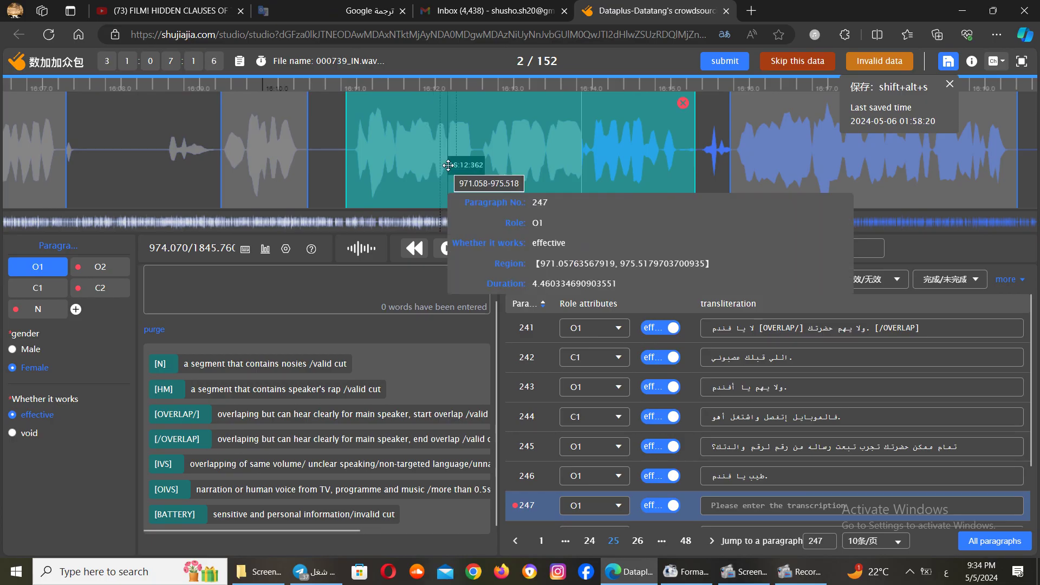
- Enter نتن as paragraph 247's transcription while its audio segment plays, and pause the replay
click(448, 165)
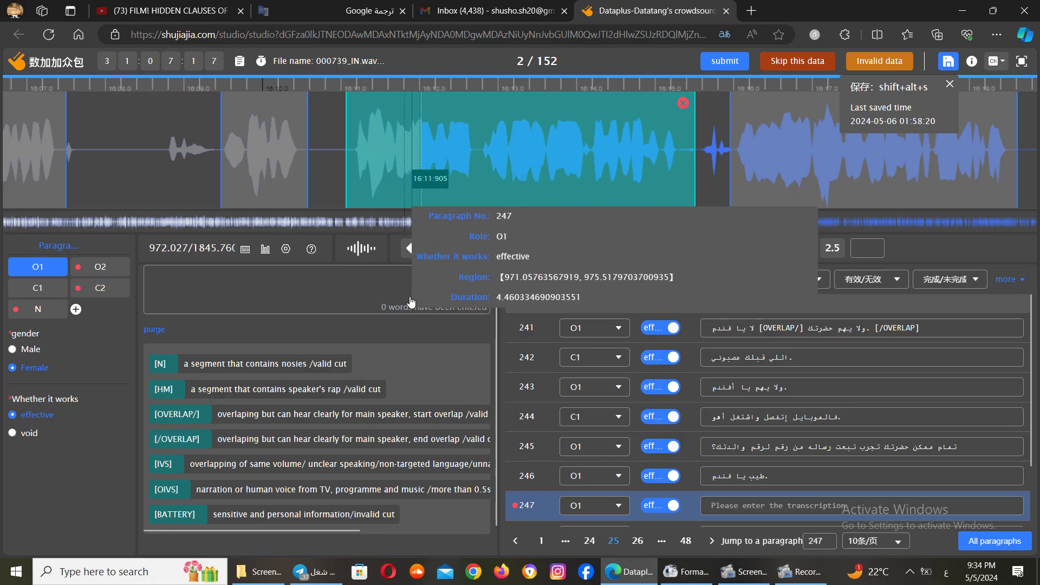
text(نتن)
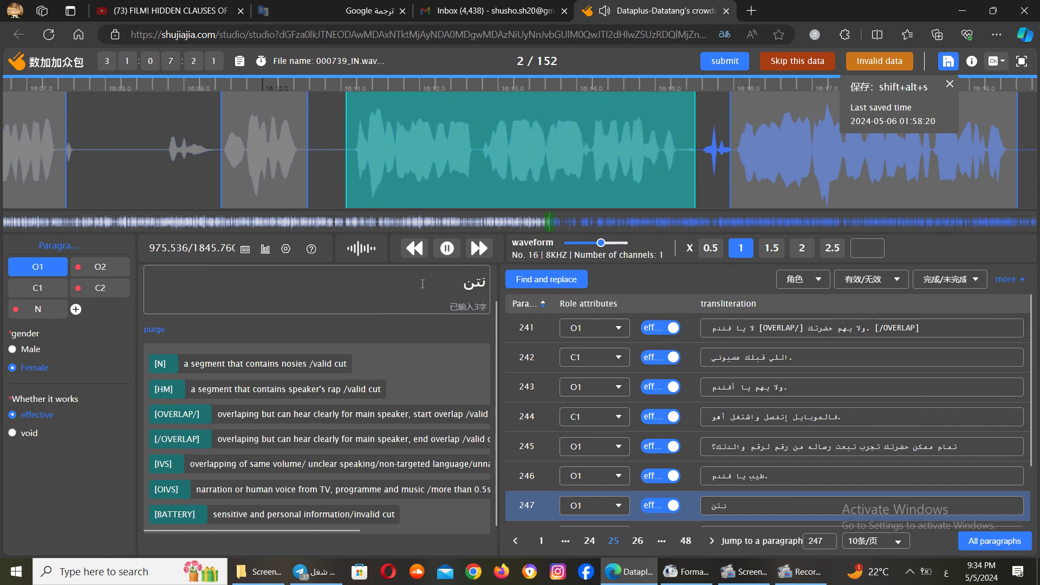
click(433, 168)
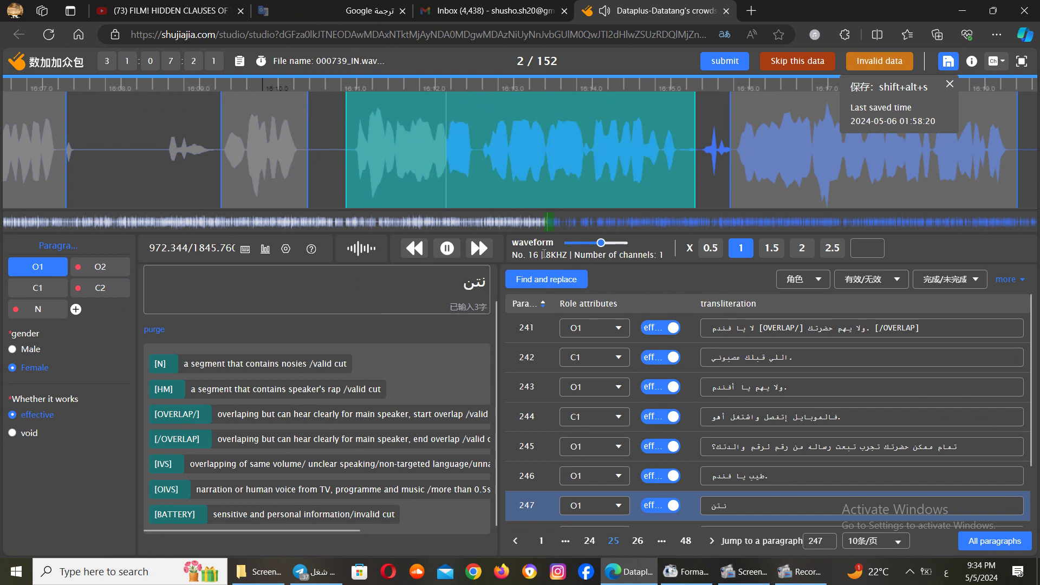
click(447, 248)
- Play the audio segment of paragraph 248 and enter نتنتنسشتمس as its transcription
mouse_move(790, 167)
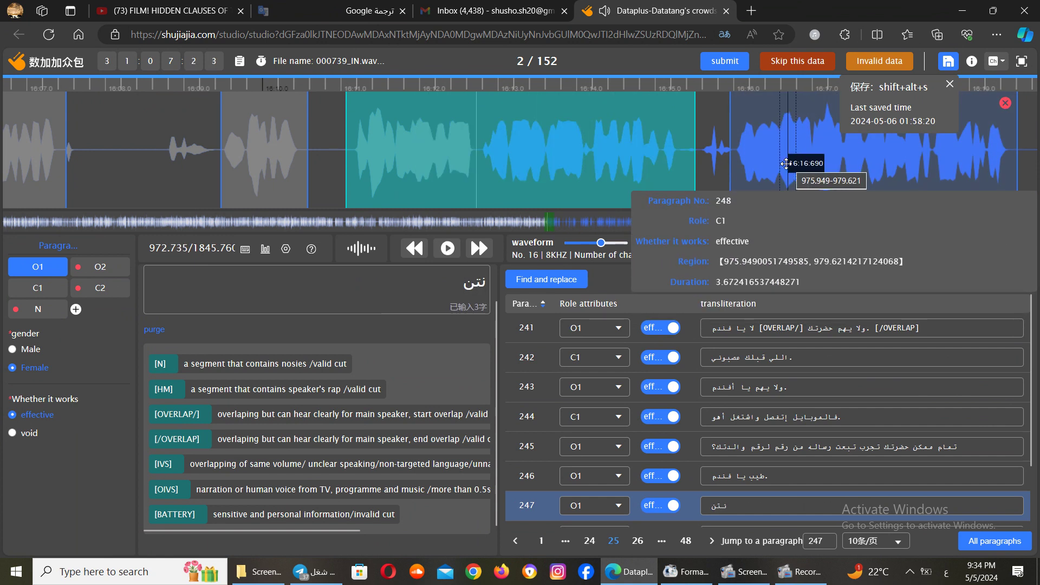
click(785, 164)
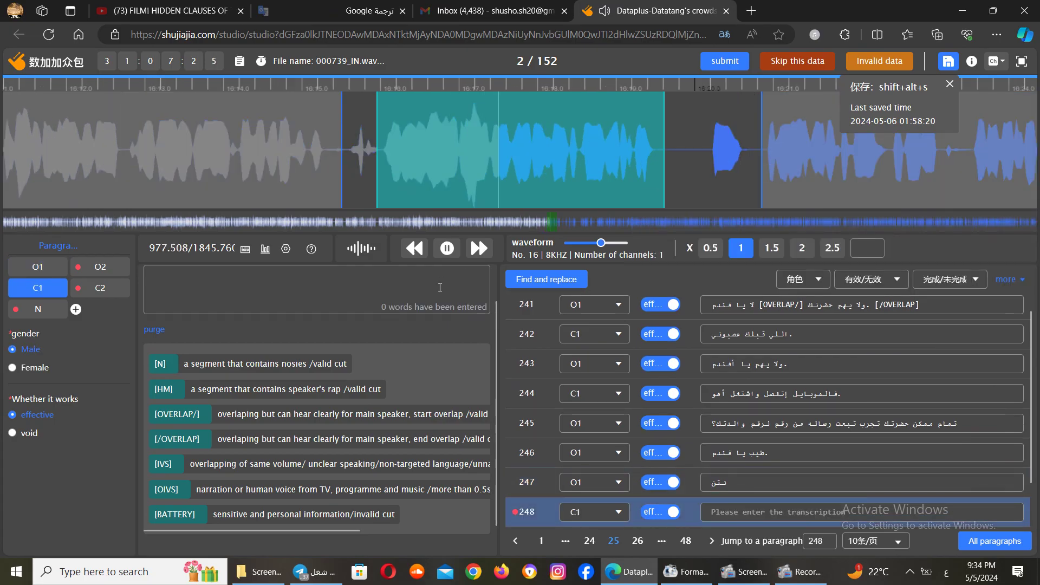
text(نتنتنتنشتمس)
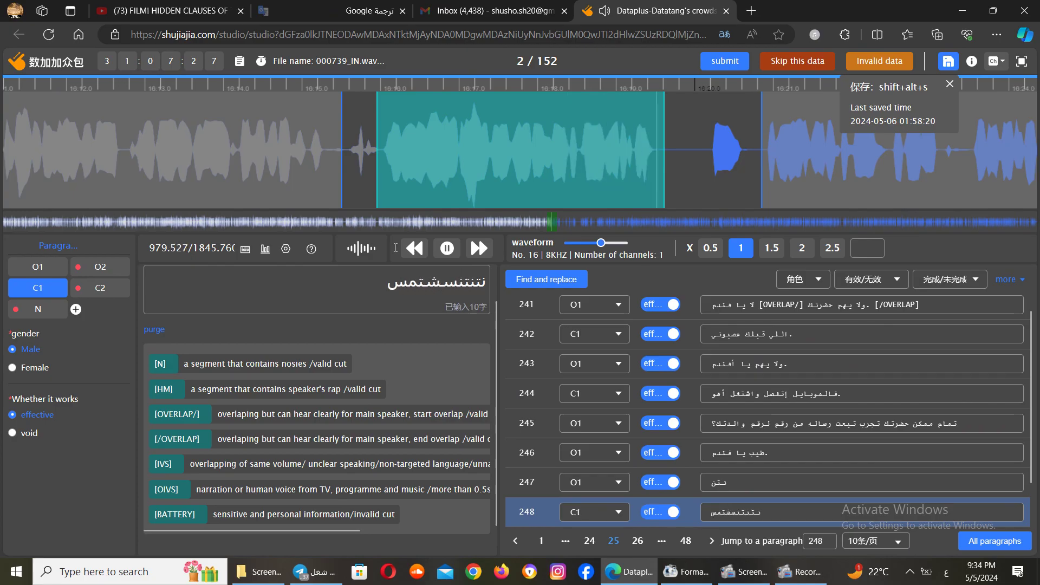
- Go back to paragraph 247, play and pause its segment, and do the same for paragraph 248
click(295, 162)
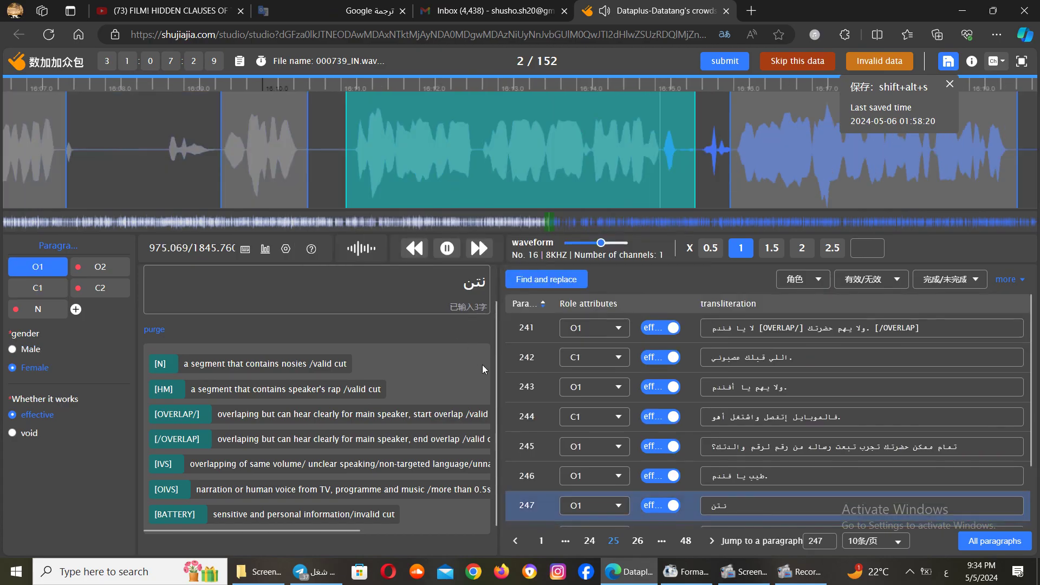
click(447, 250)
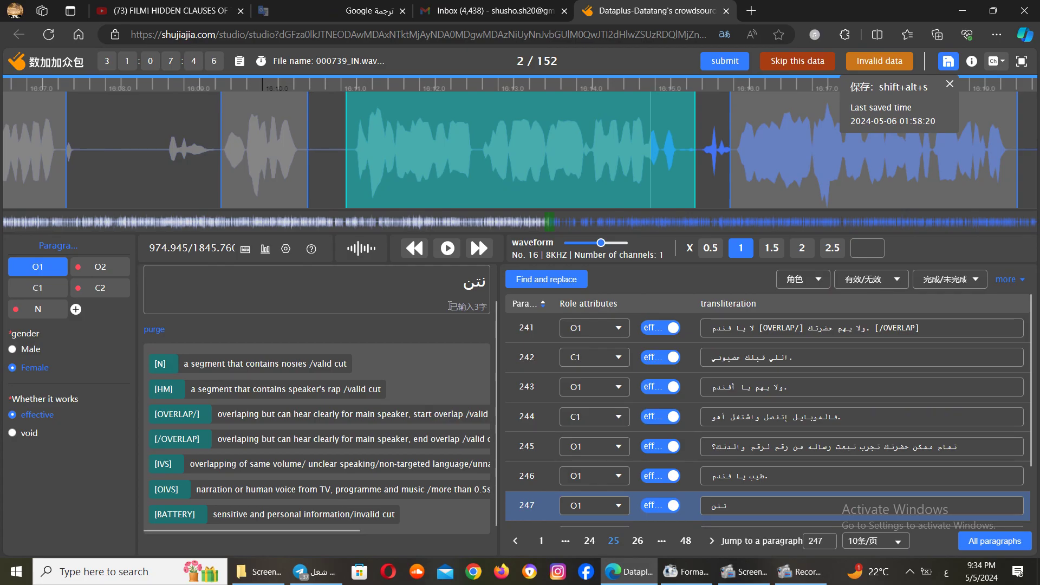
key(ctrl+Down)
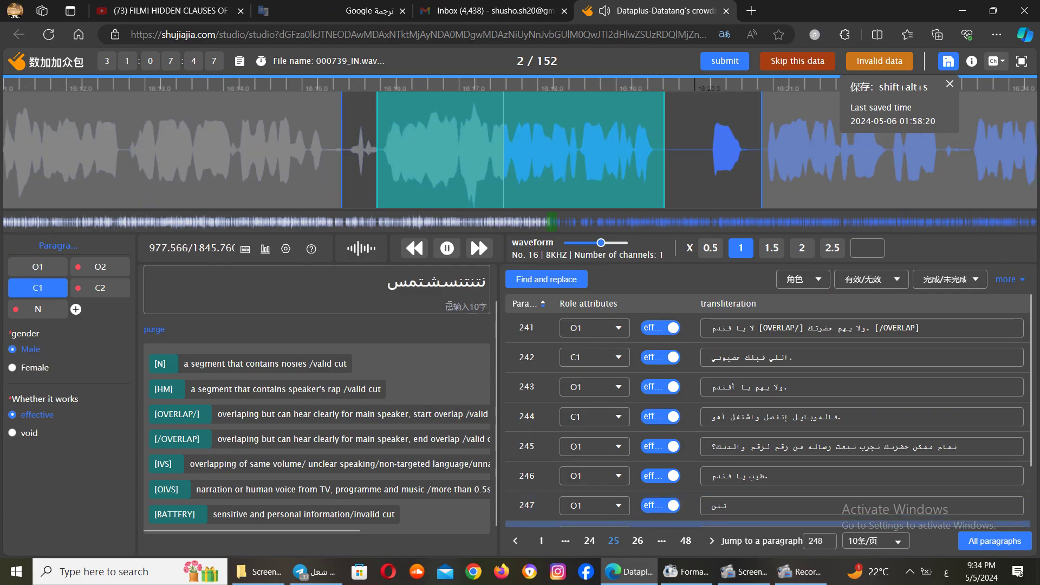
key(Tab)
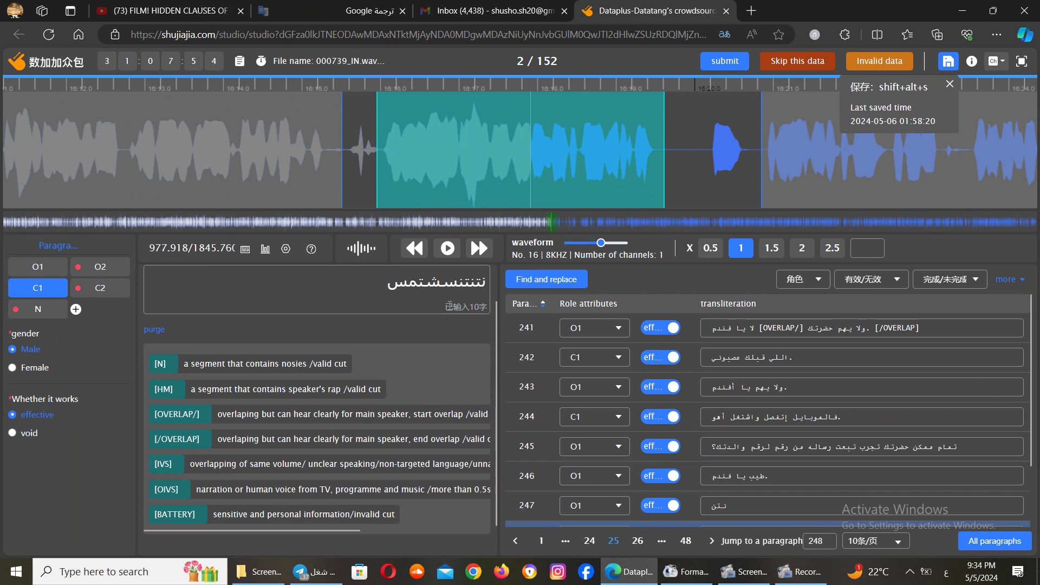
- Advance paragraph by paragraph from 248 to 251, playing each segment
key(ctrl+Down)
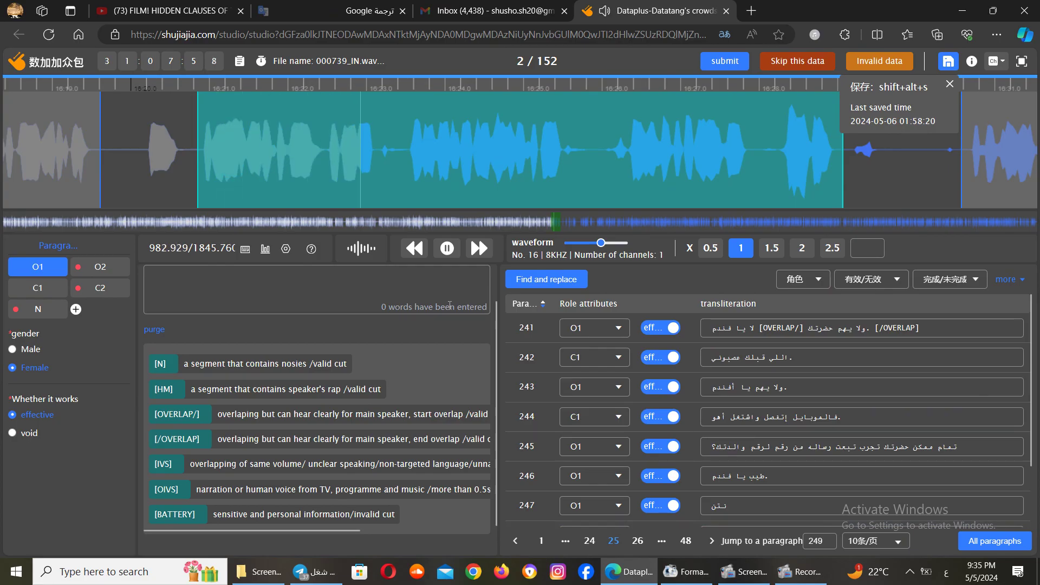
key(ctrl+Down)
key(ctrl+Down)
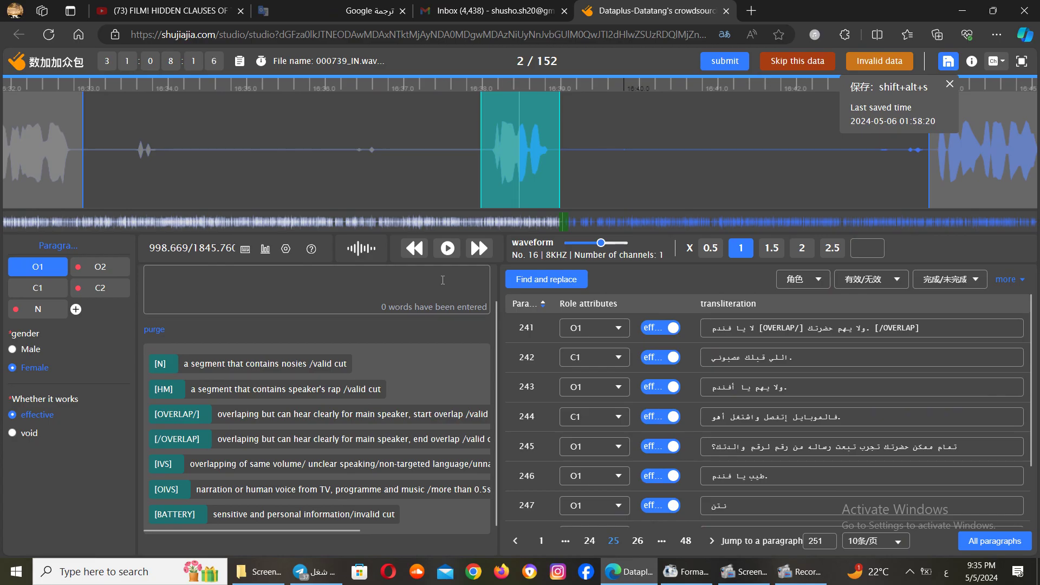
- Step back through the paragraphs to 247 and pause its playback
key(ctrl+Up)
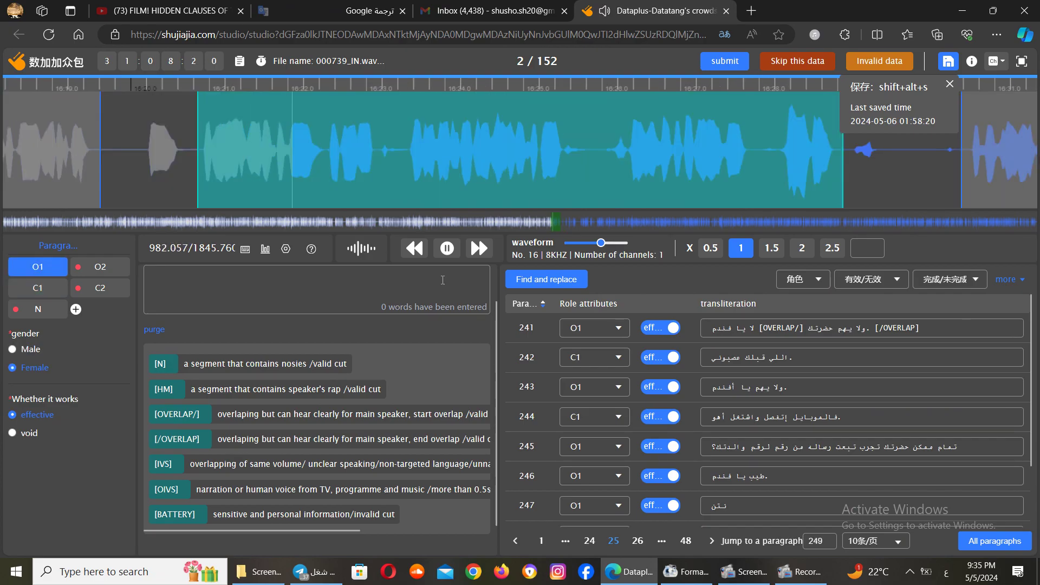
key(ctrl+Up)
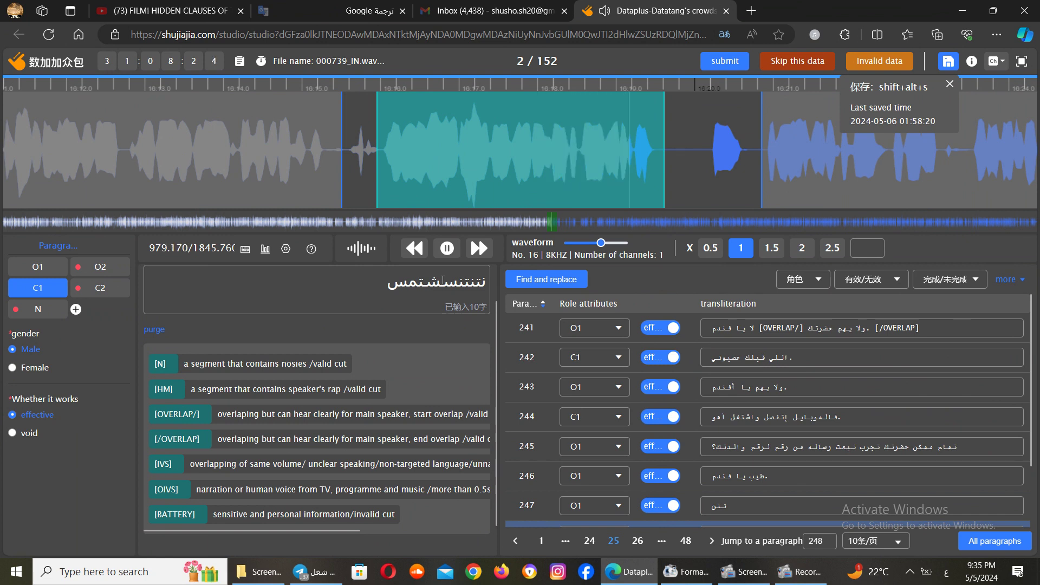
key(ctrl+Up)
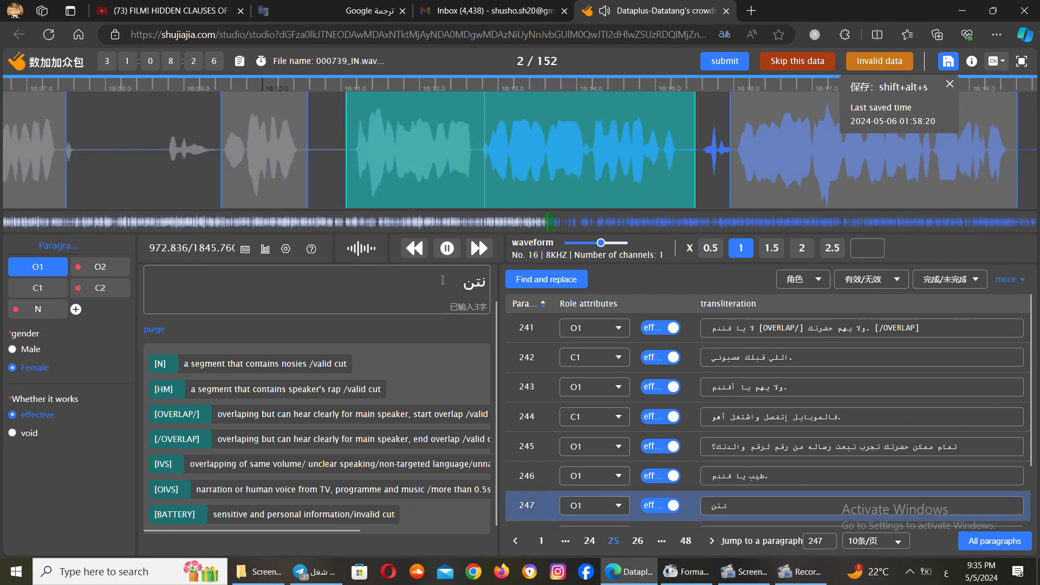
key(ctrl+space)
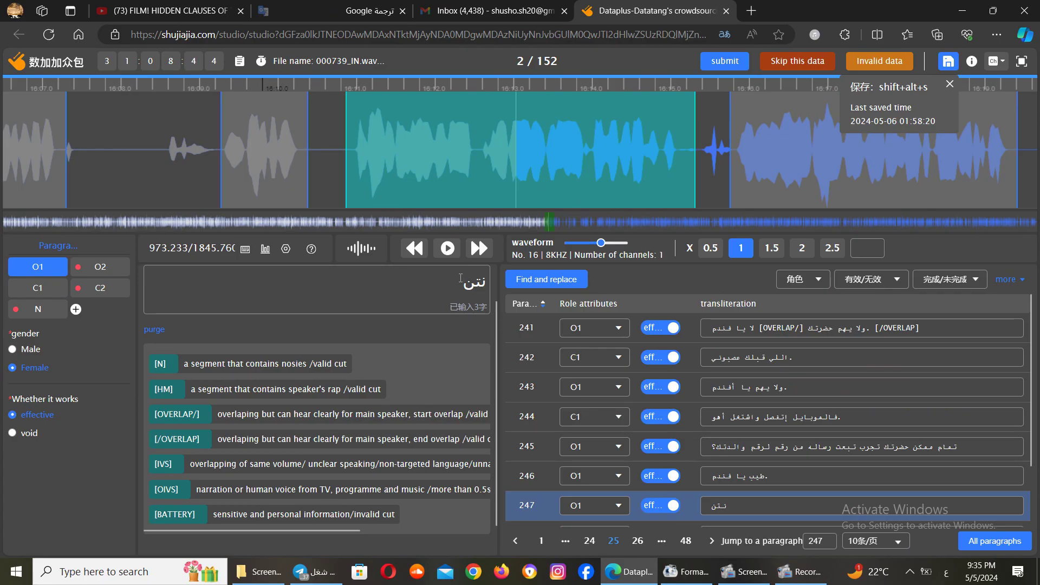
- Try adding sample letters to paragraph 247's transcription during playback and clear the whole text
key(Tab)
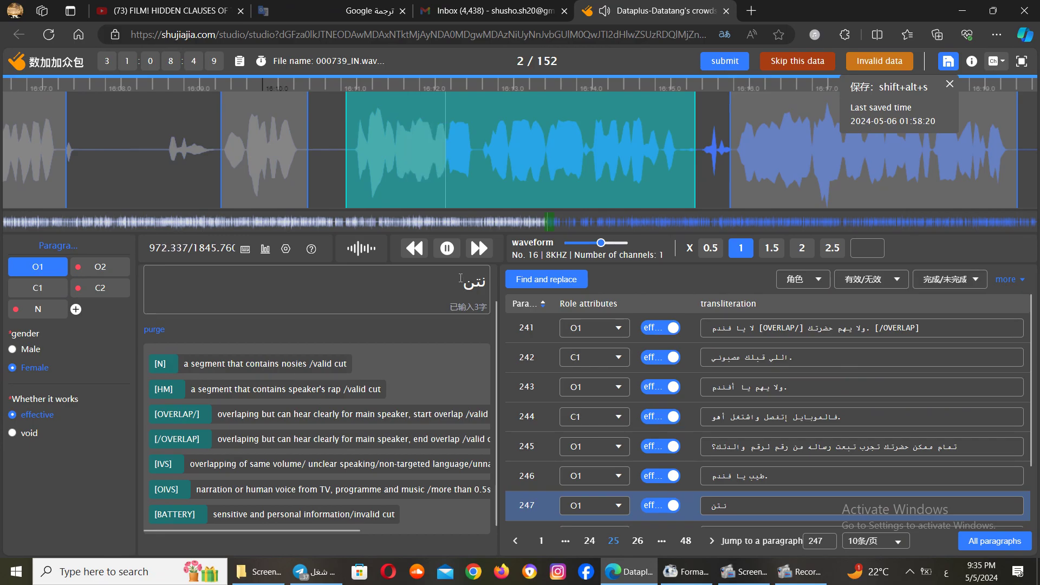
text(وۆەبەوبوەی)
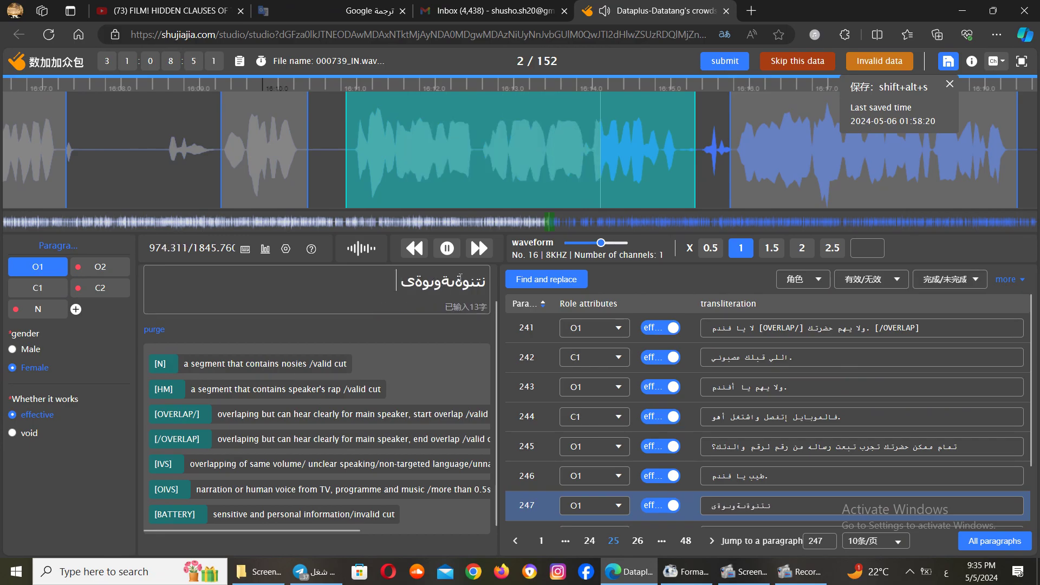
key(ctrl+a)
key(BackSpace)
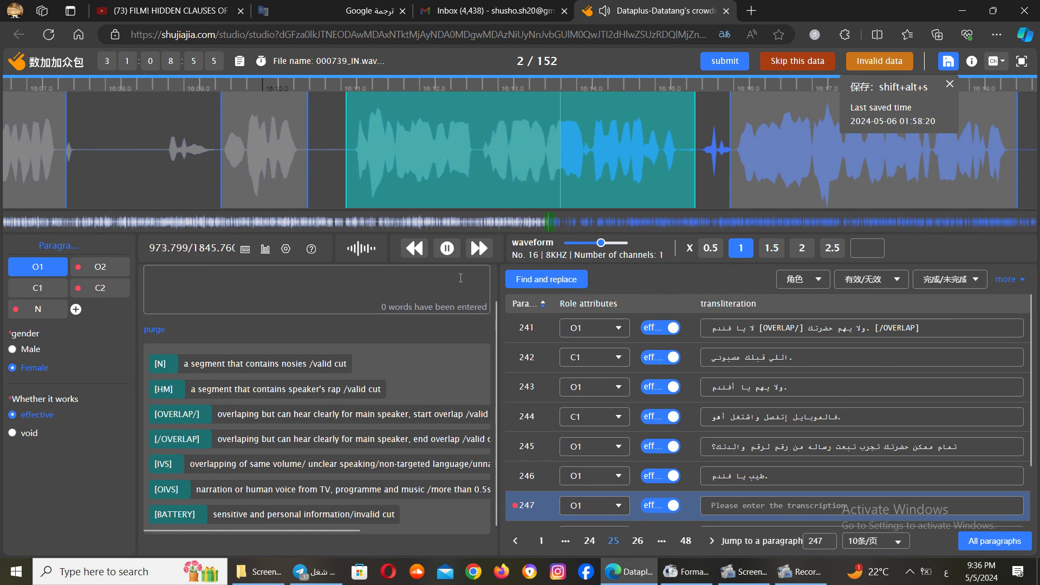
- Enter وىةىةوةةوىوة as paragraph 247's transcription, and play and pause its audio segment
text(وبقة و)
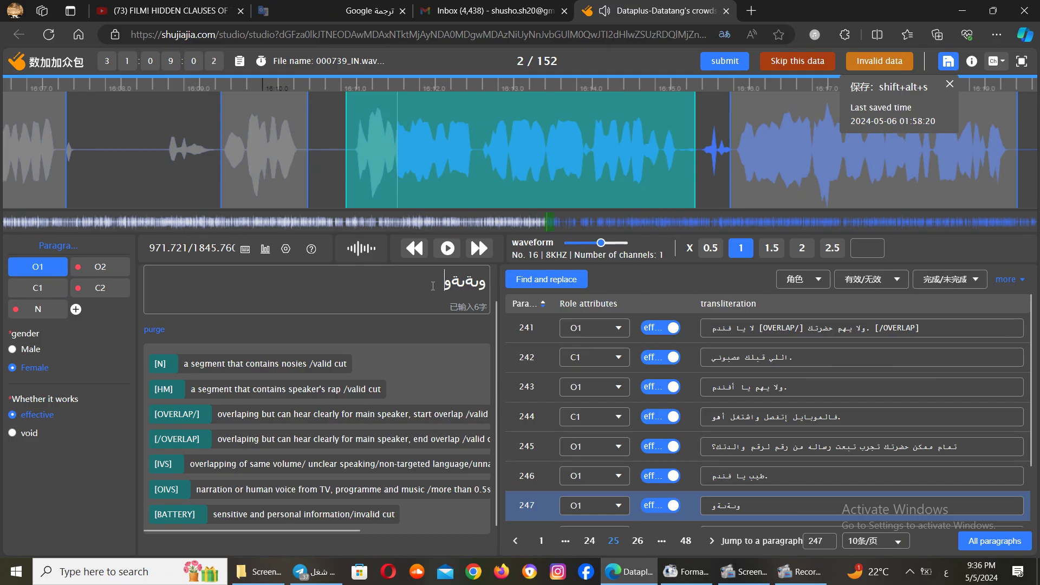
text(ةوةبوة)
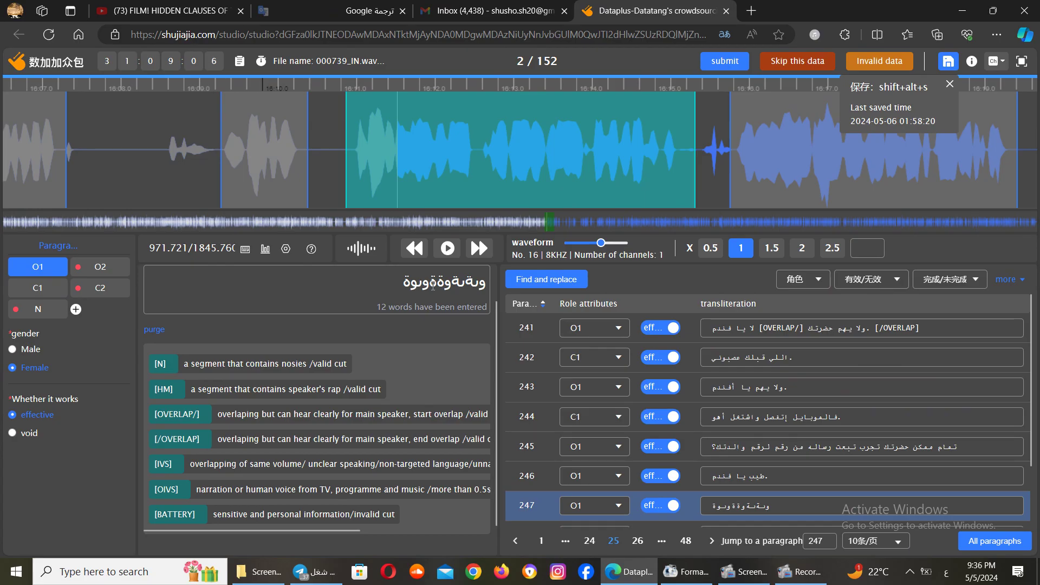
key(Tab)
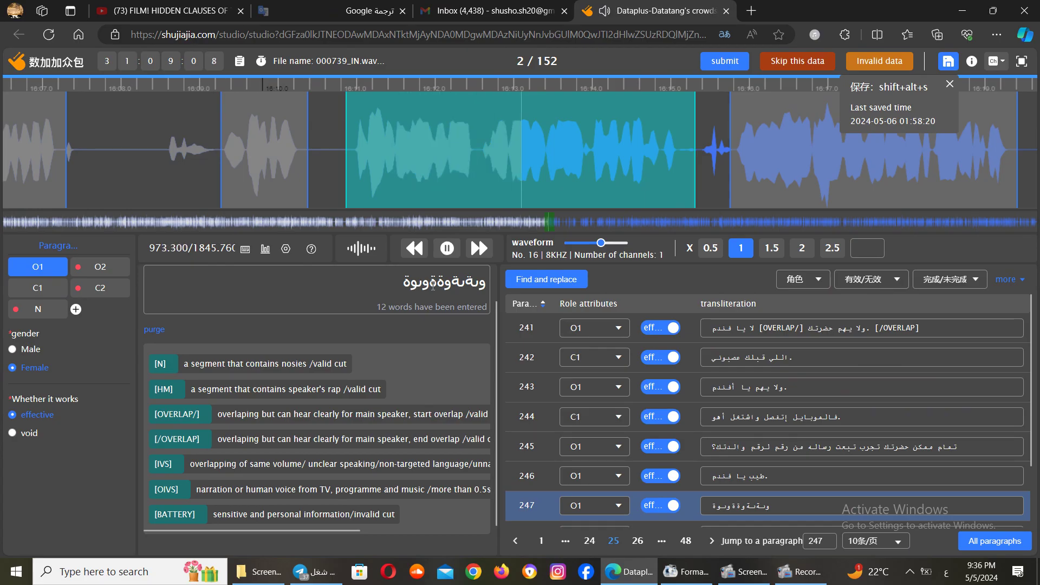
key(Tab)
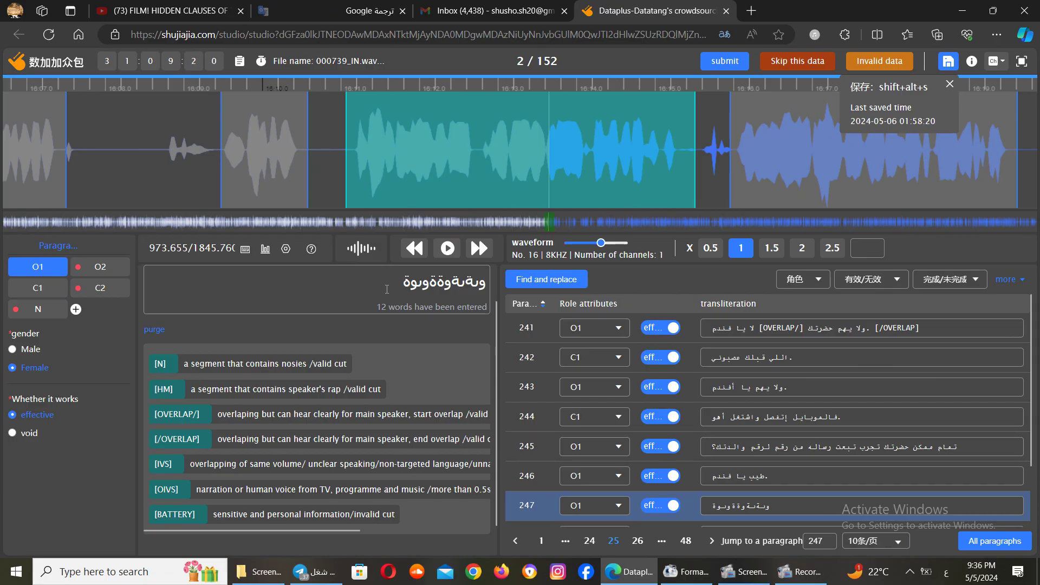
- Review the shortcut key list's paragraph break, audio manipulation and general sections, and close the list
drag(488, 282, 384, 289)
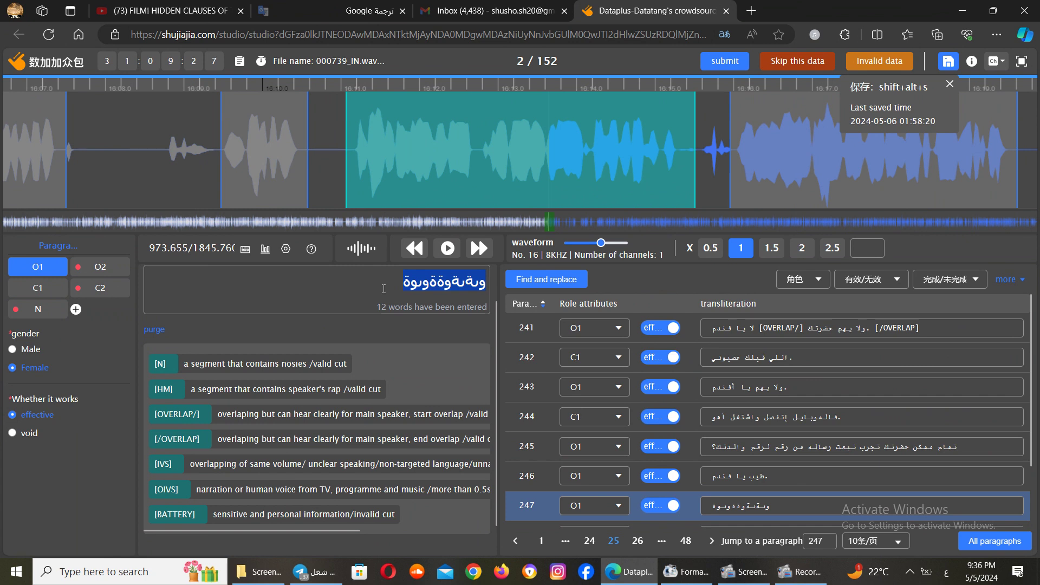
click(244, 250)
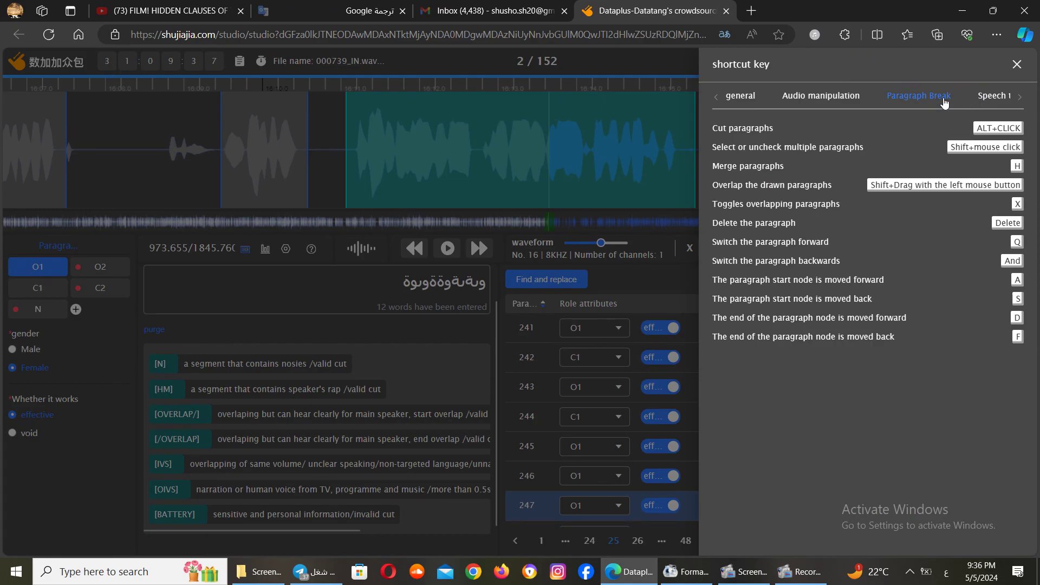
click(819, 100)
click(742, 97)
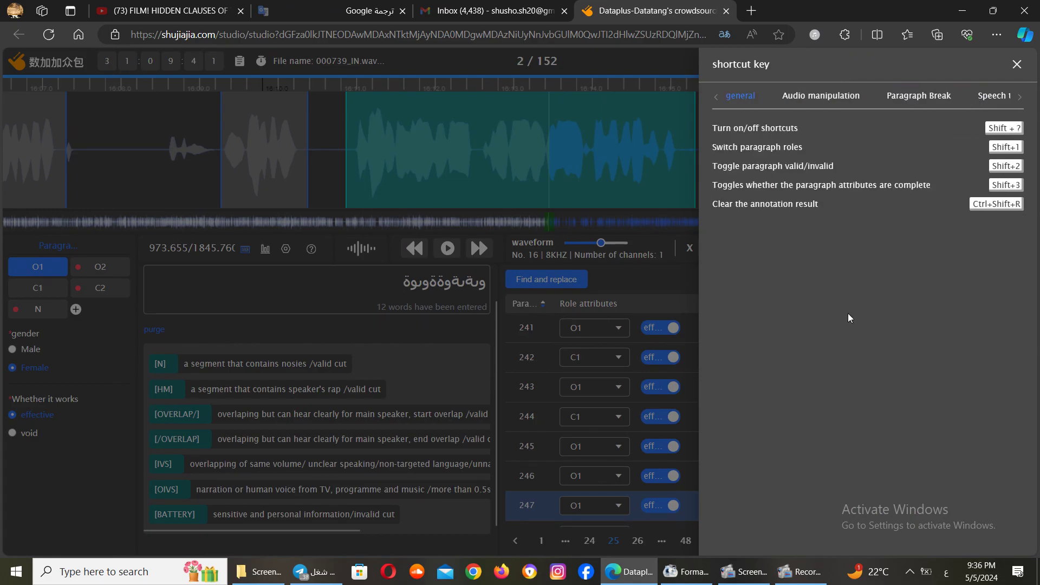
right_click(828, 232)
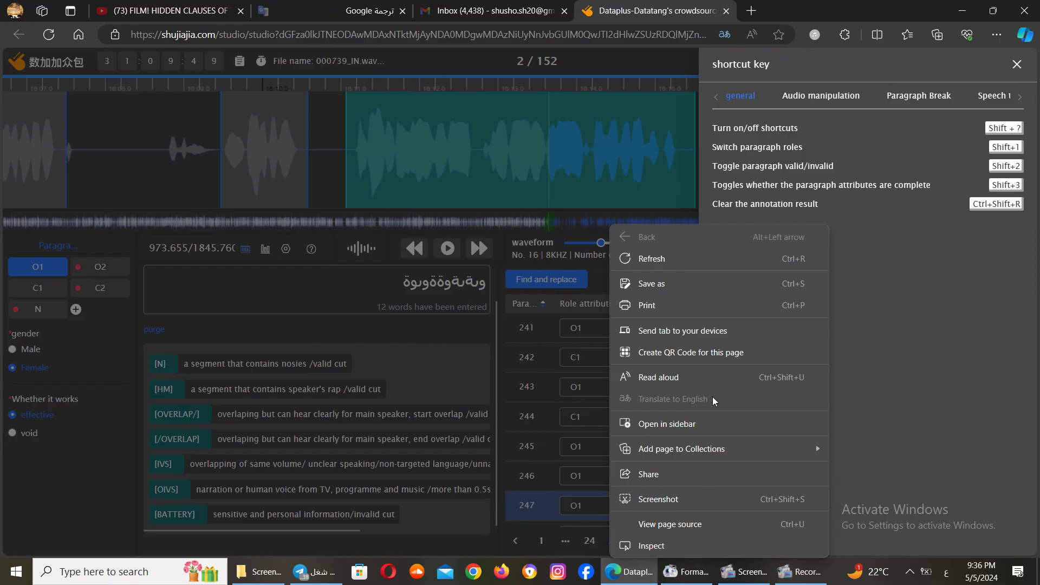
click(904, 363)
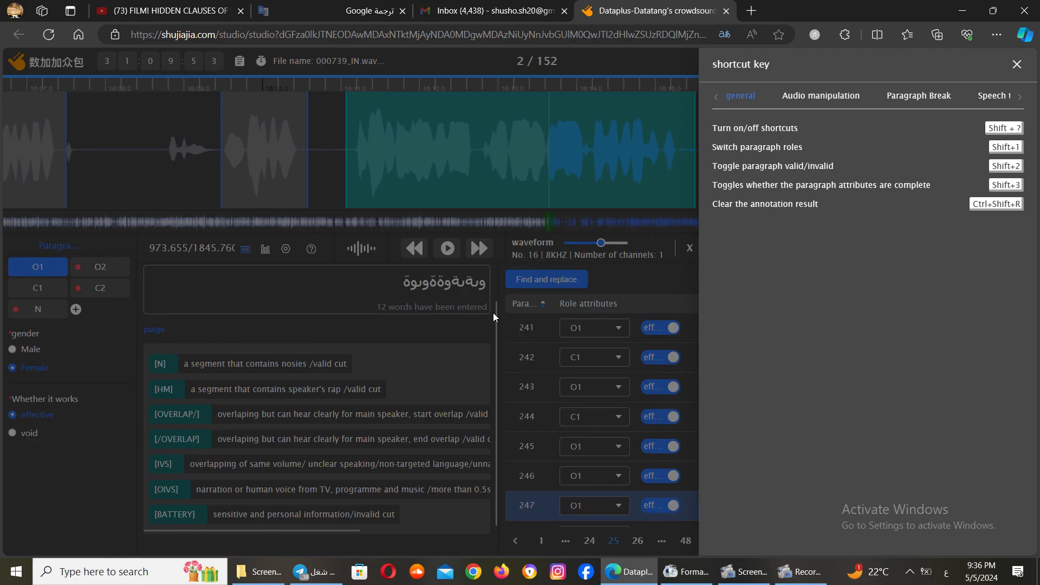
click(1017, 65)
- Try to restore the page's original language, check the shortcut key list again, and reopen and dismiss the translation options
click(725, 34)
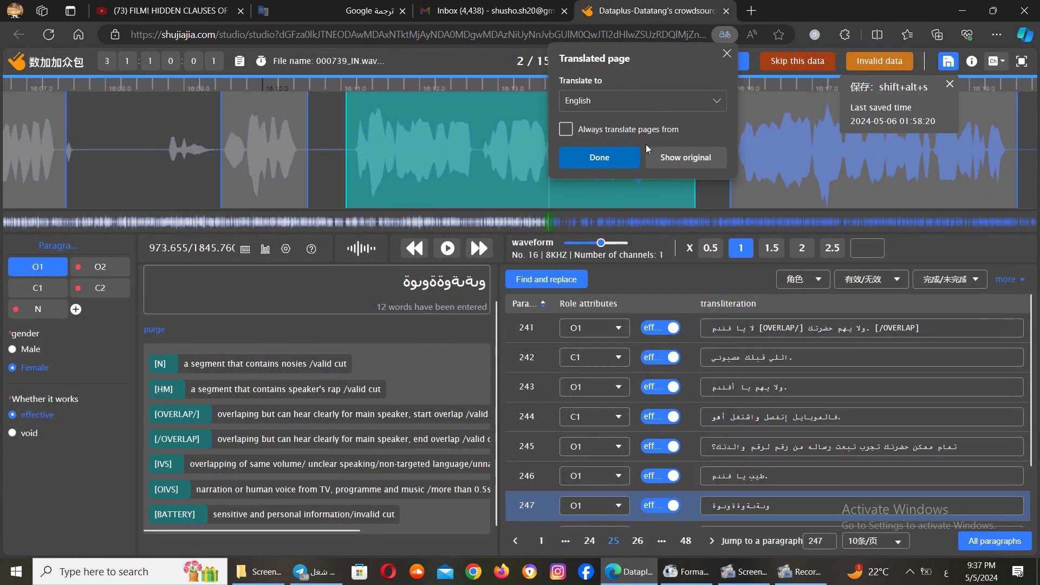
click(665, 155)
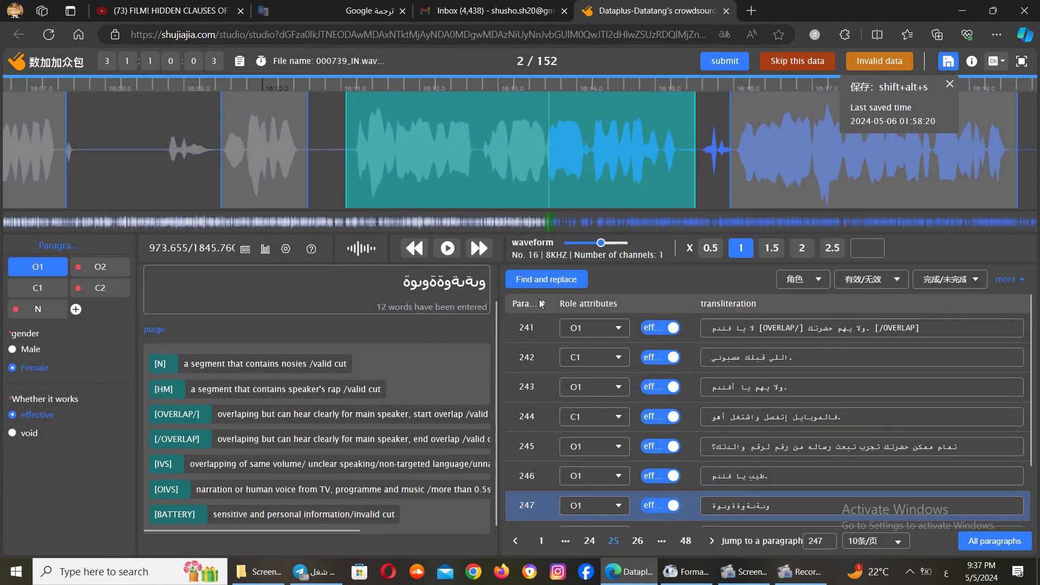
click(245, 248)
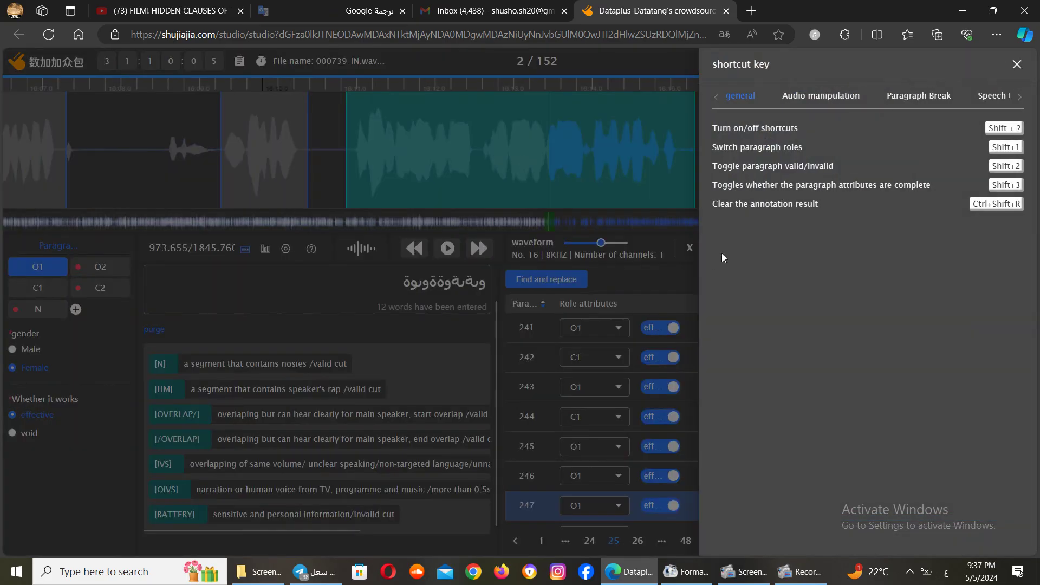
click(656, 67)
click(724, 34)
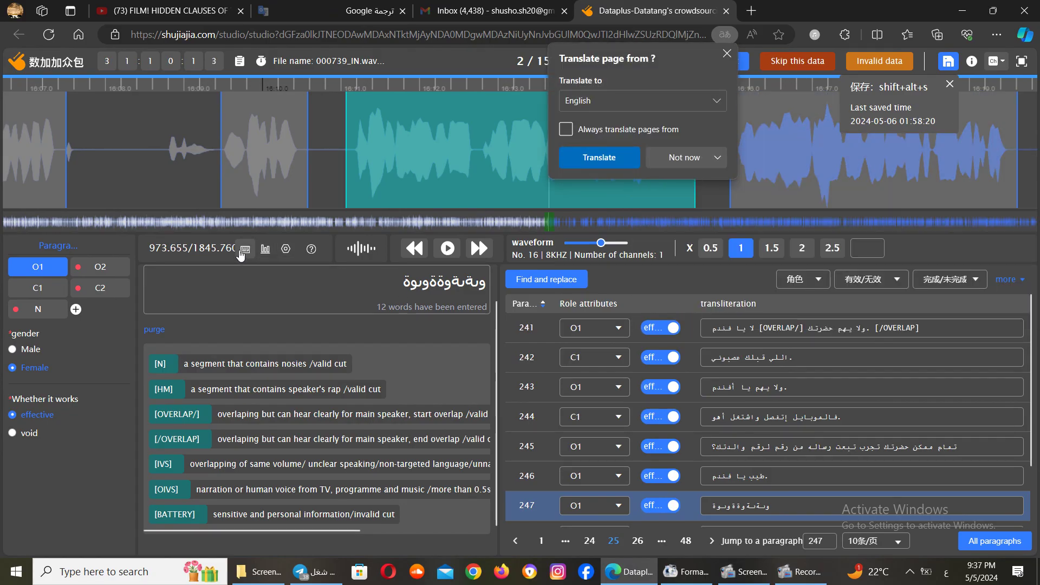
click(714, 229)
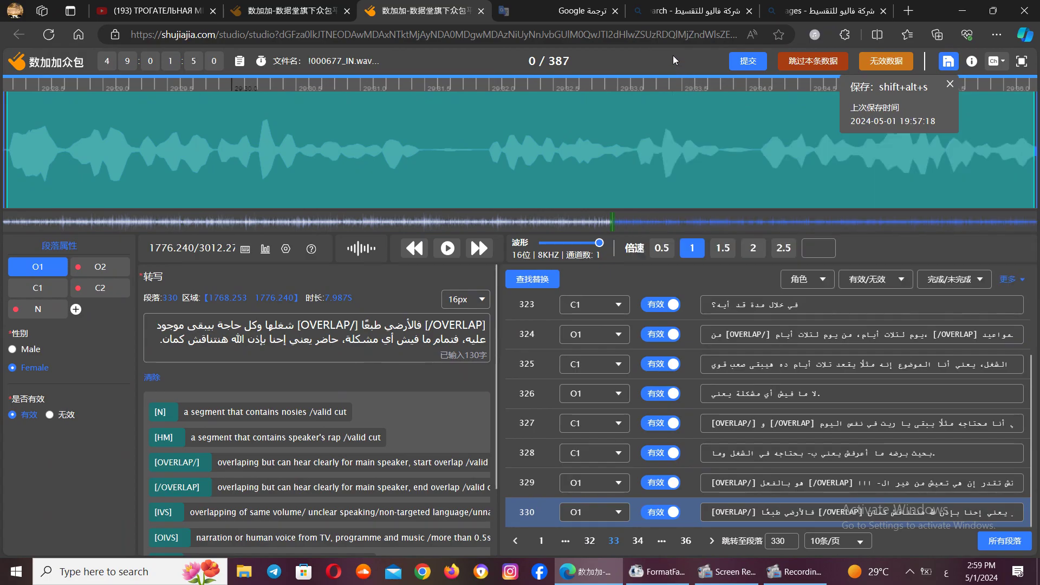
- Translate the studio page for the 000677_IN audio file to English with the browser's page translation
right_click(613, 60)
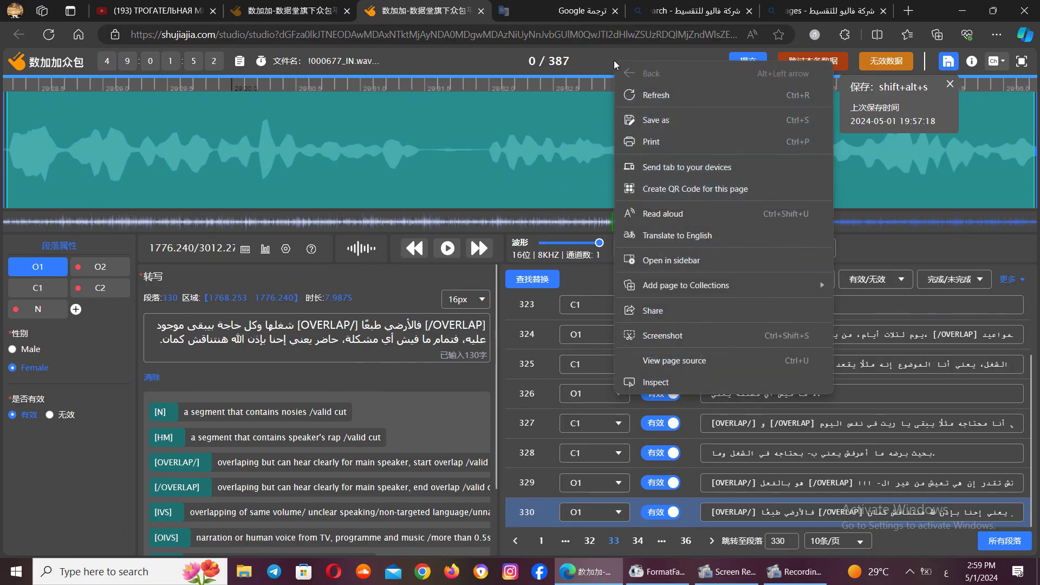
click(675, 239)
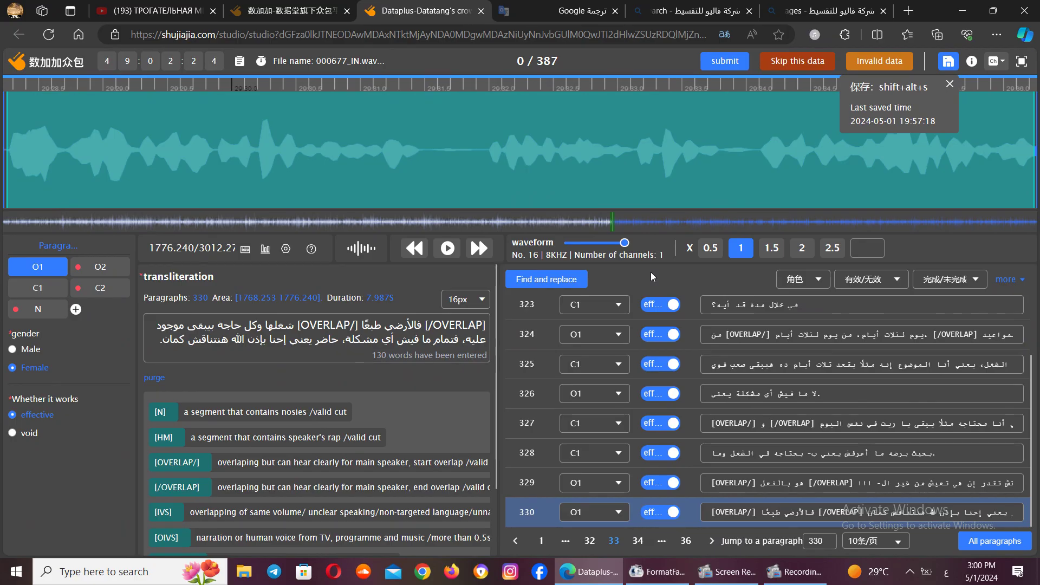
mouse_move(1005, 68)
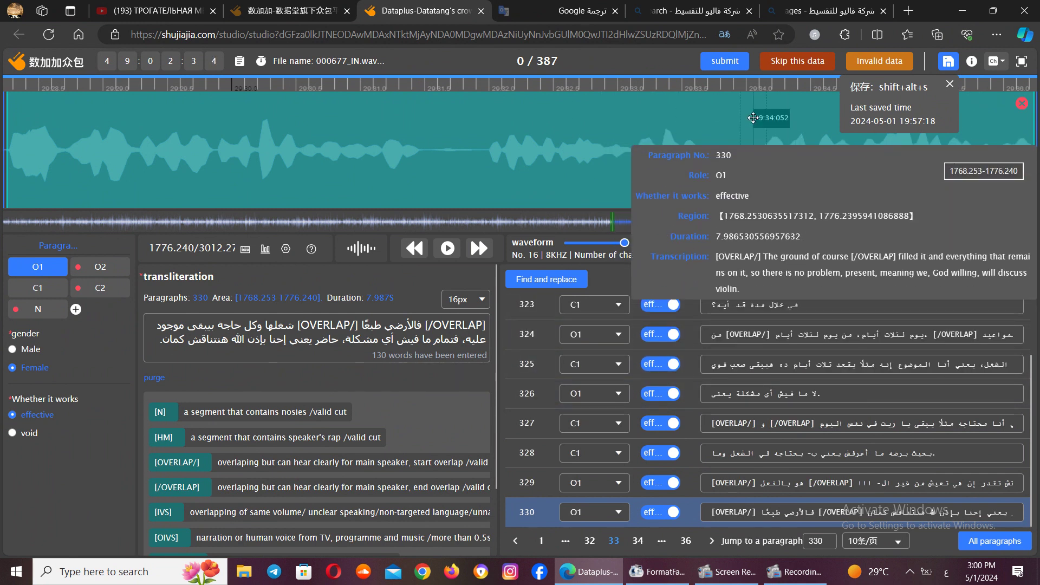
- Look over the browser's translation language choices and automatic translation option, and restore the page's original Chinese text
click(724, 36)
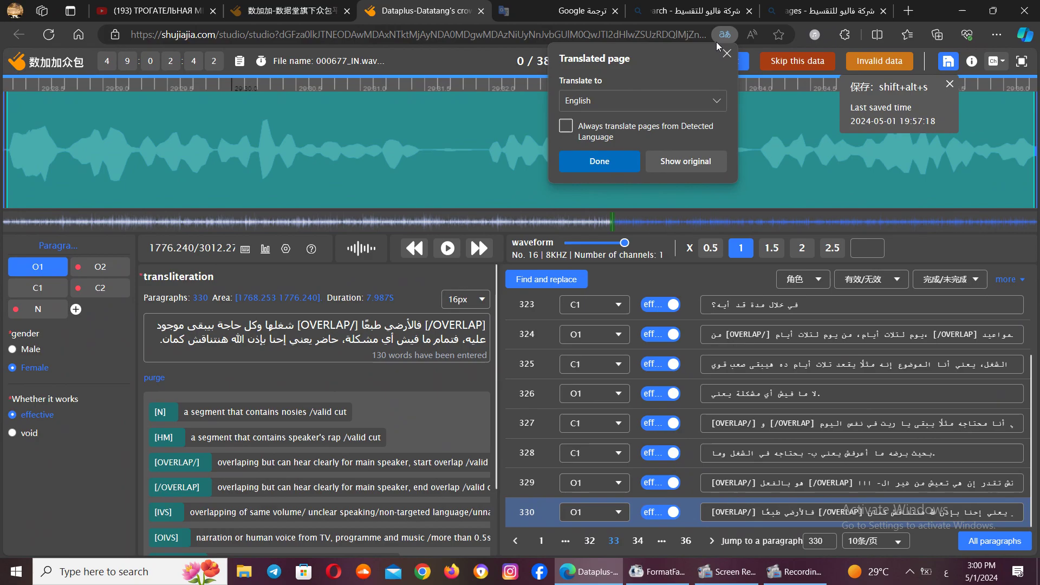
click(721, 101)
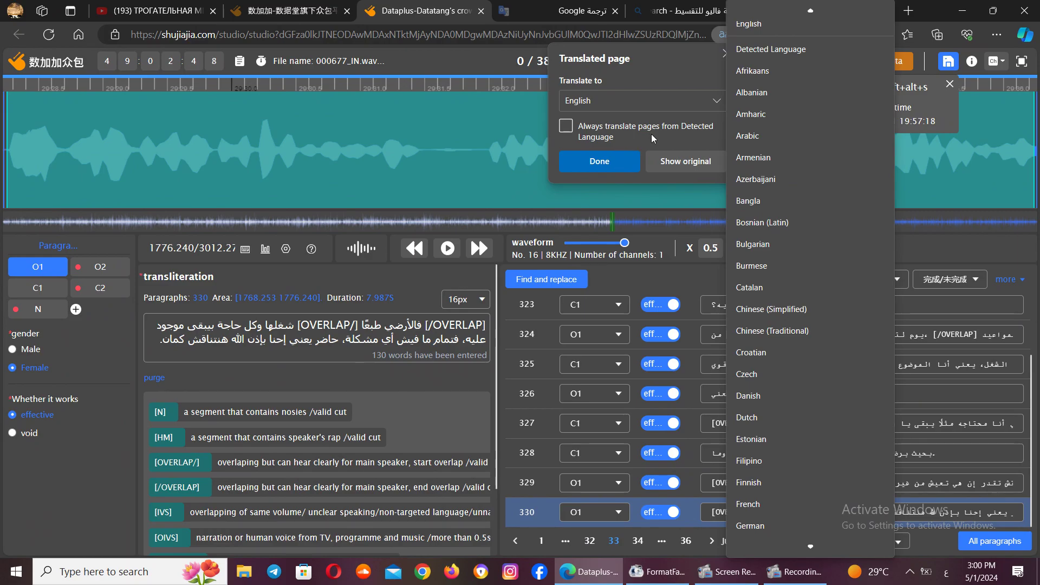
click(653, 138)
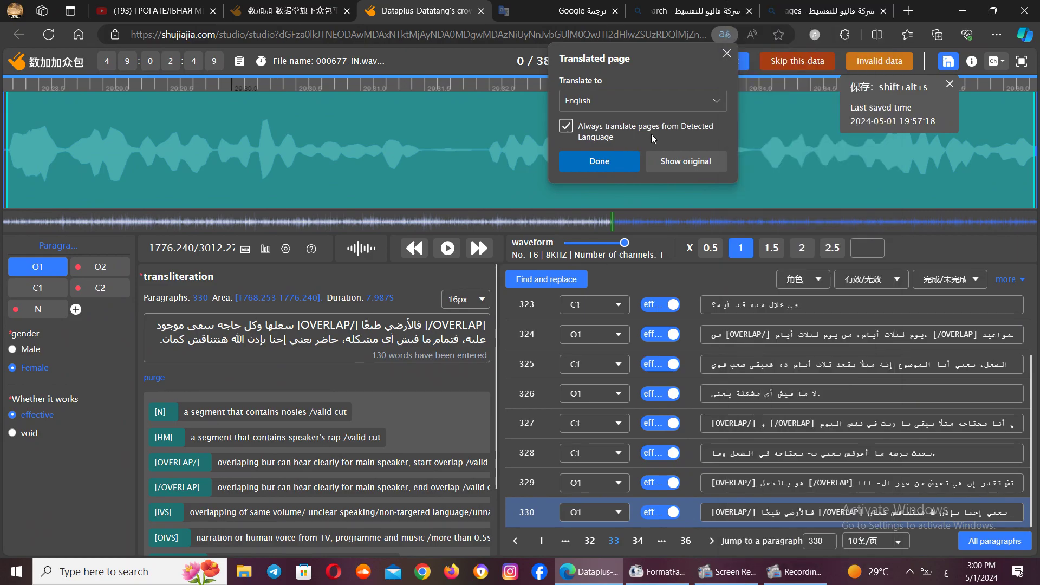
click(565, 126)
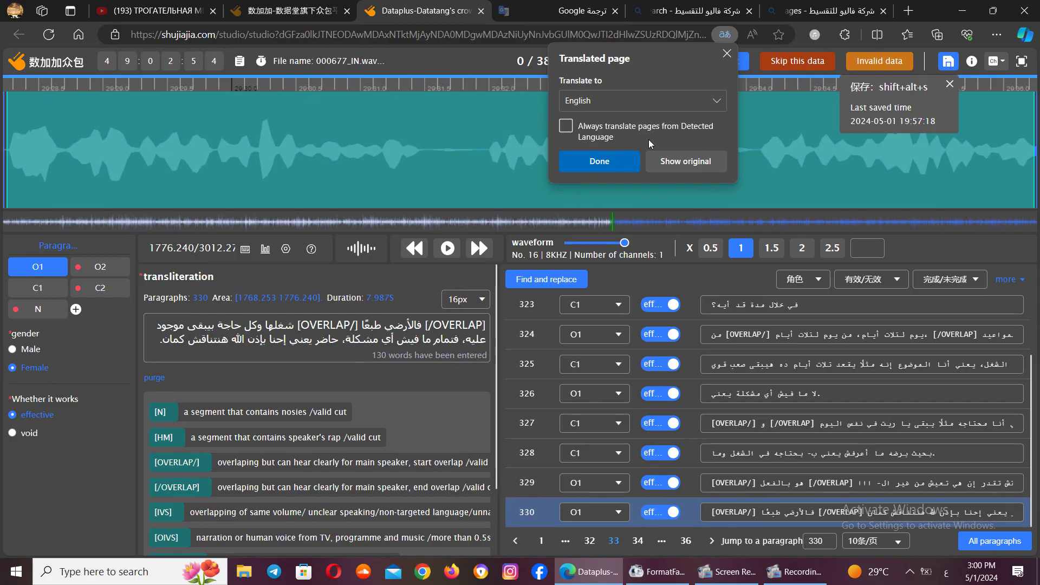
click(676, 163)
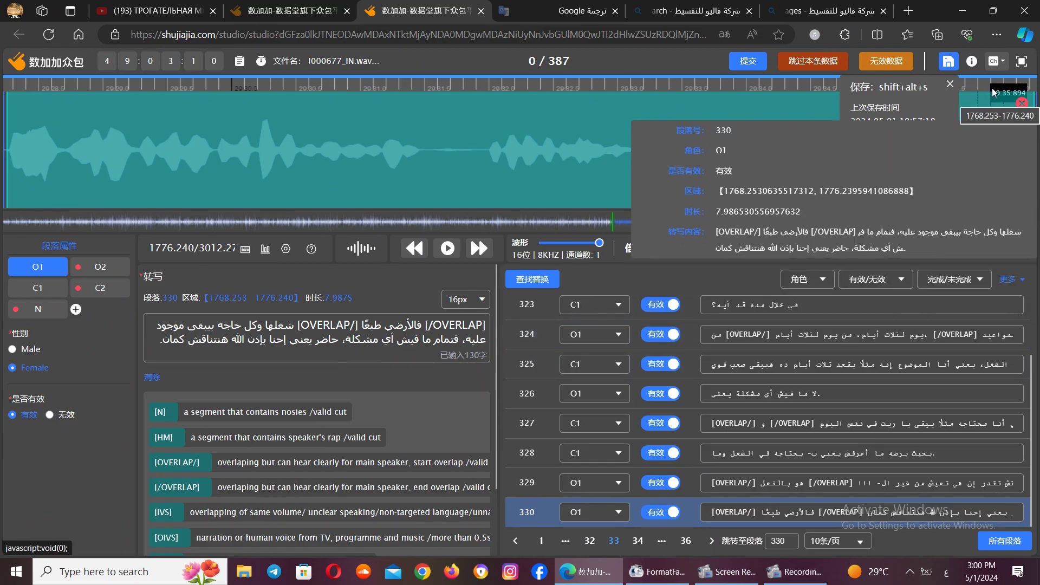
- Request English as the studio's own interface language and translate the confirmation message's text to English
mouse_move(997, 67)
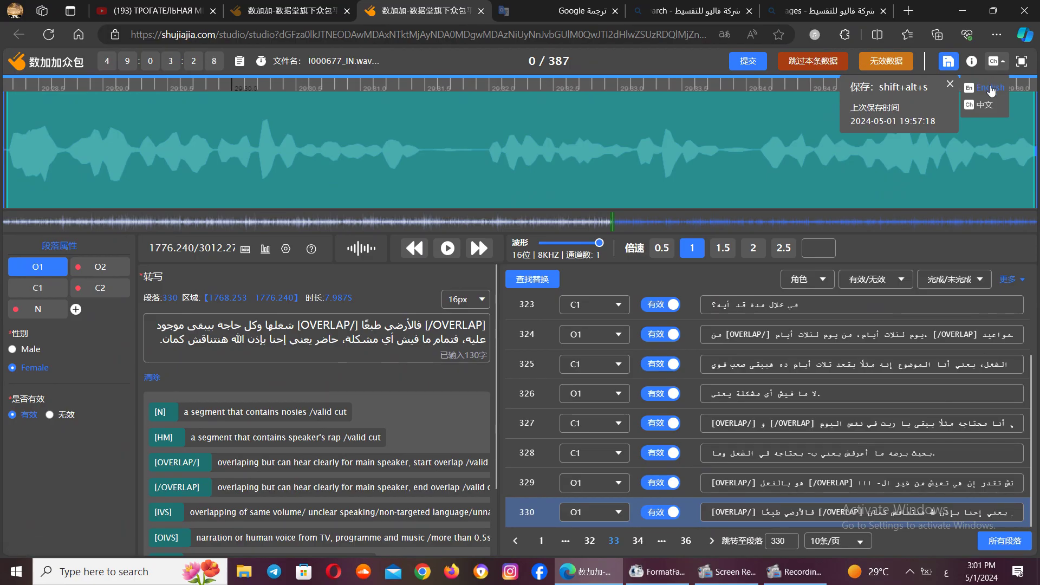
click(991, 91)
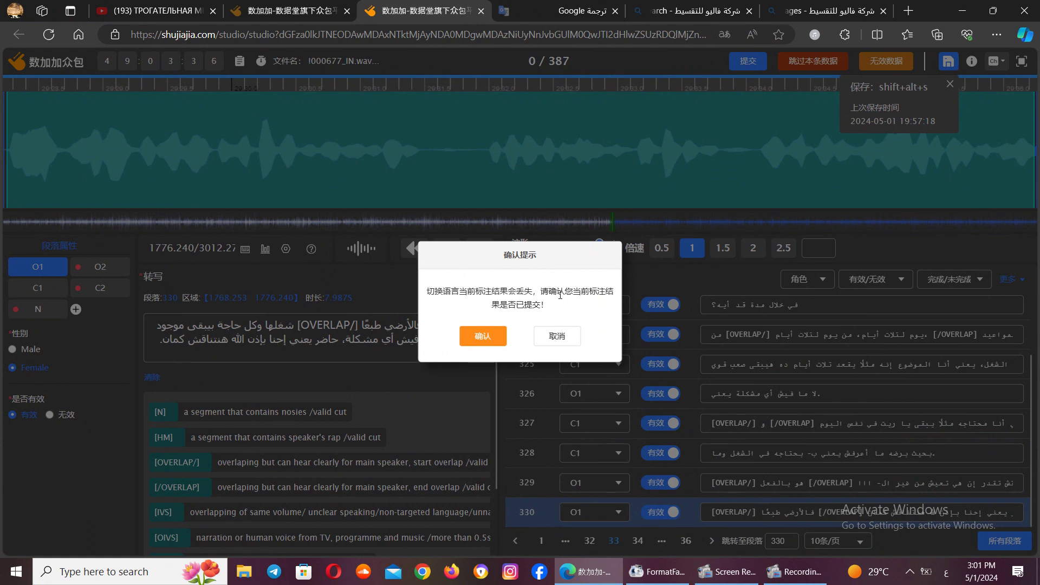
triple_click(530, 303)
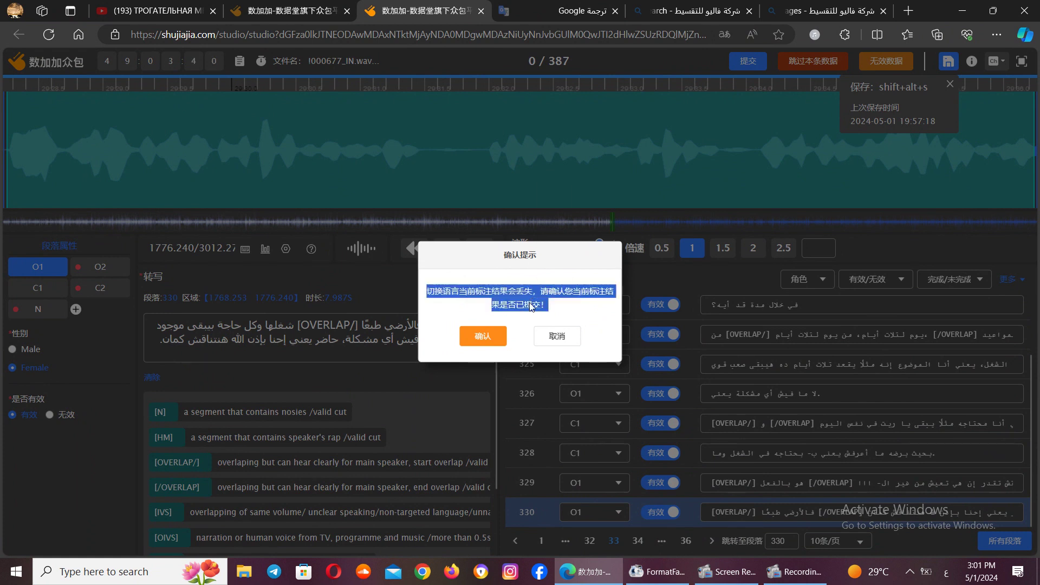
double_click(577, 319)
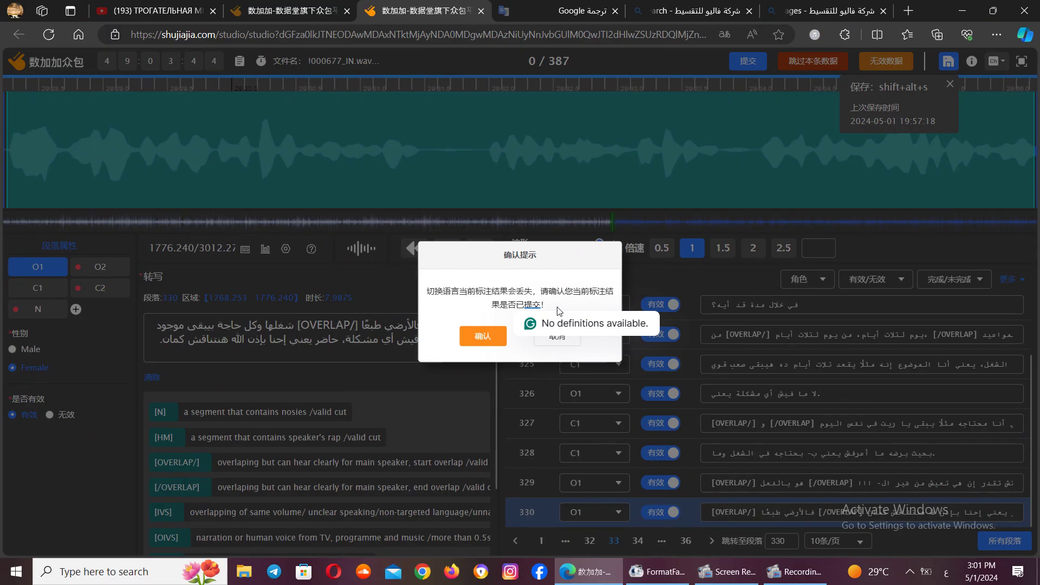
click(564, 309)
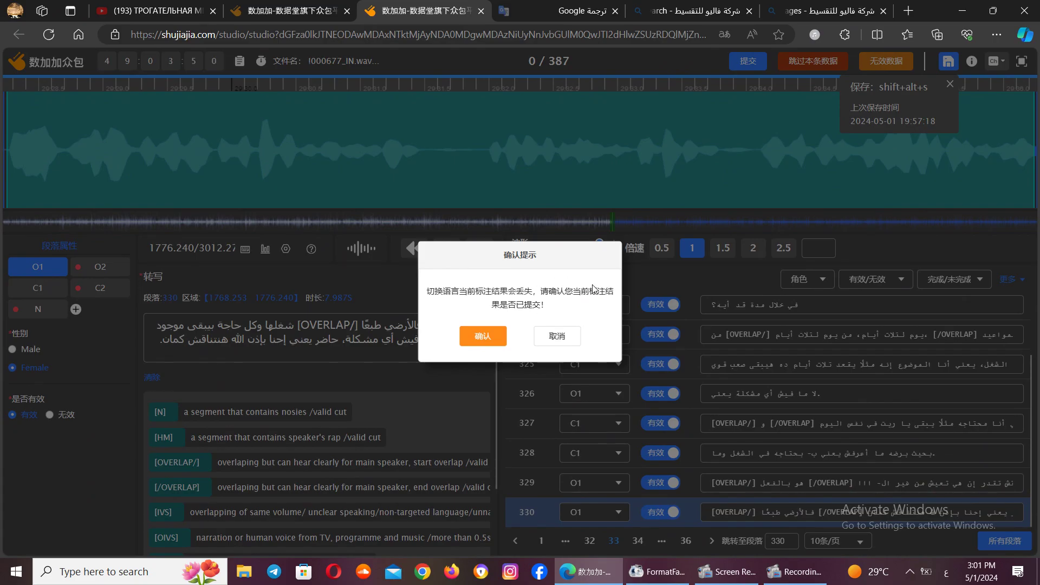
triple_click(501, 294)
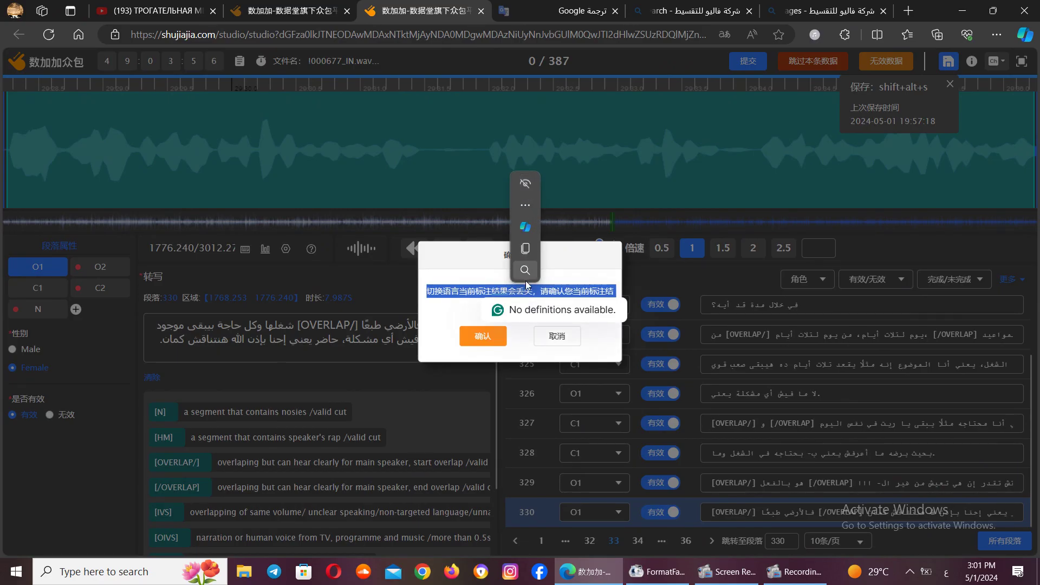
mouse_move(523, 182)
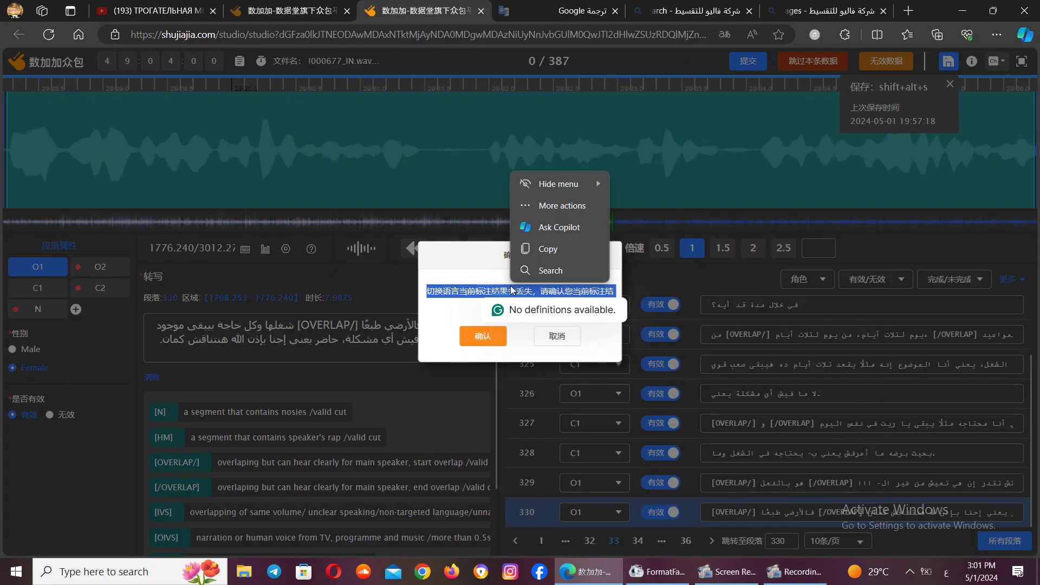
right_click(512, 291)
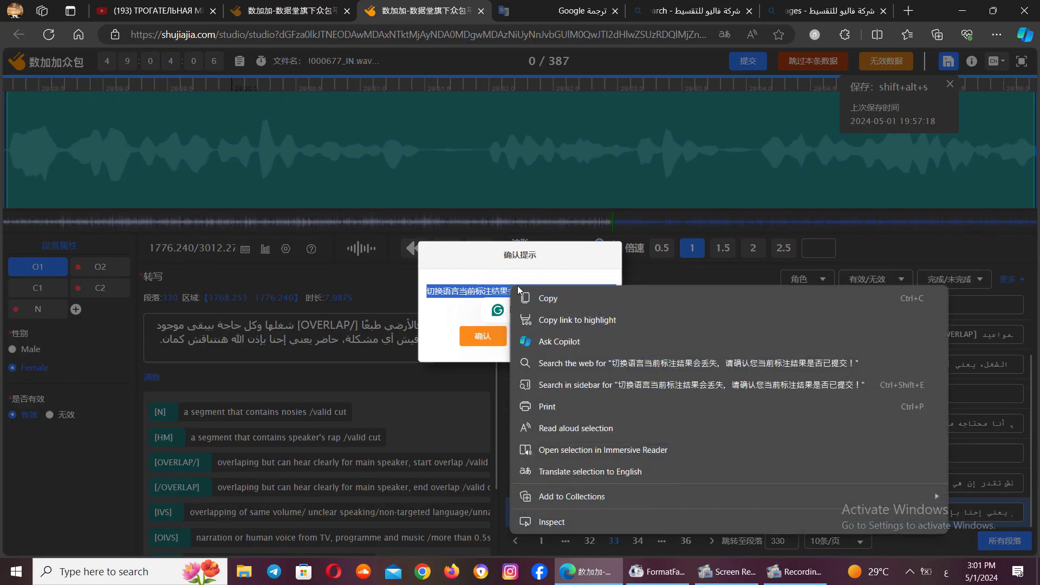
click(572, 473)
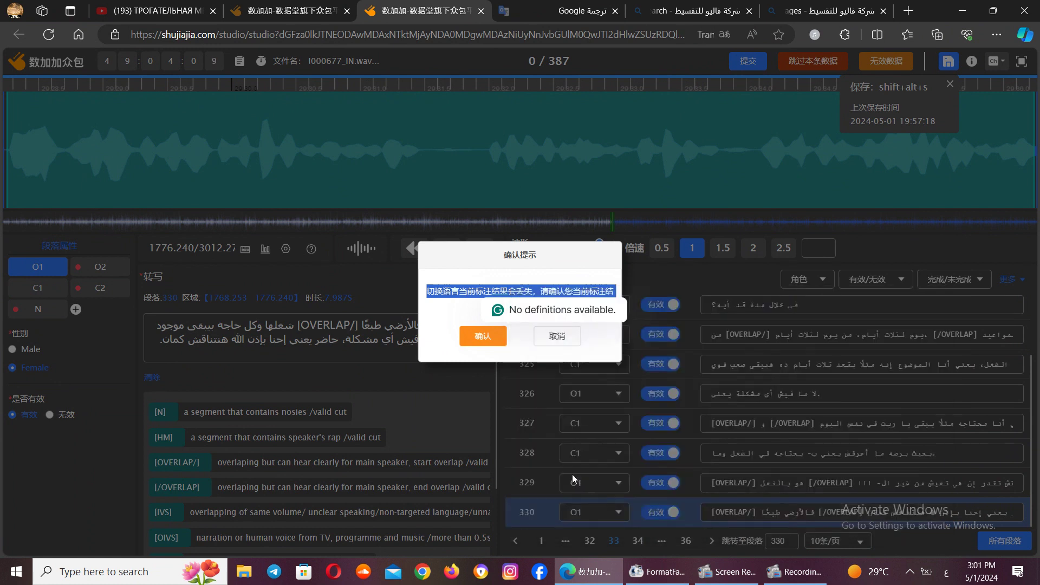
click(606, 264)
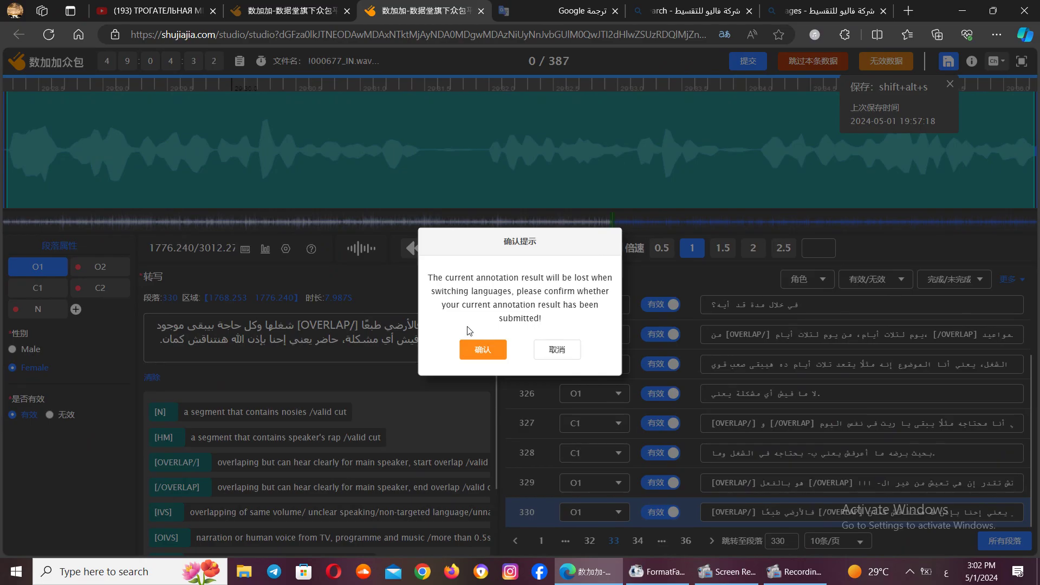
- Read the translated warning about losing annotation results and cancel the interface language switch
drag(513, 318, 495, 340)
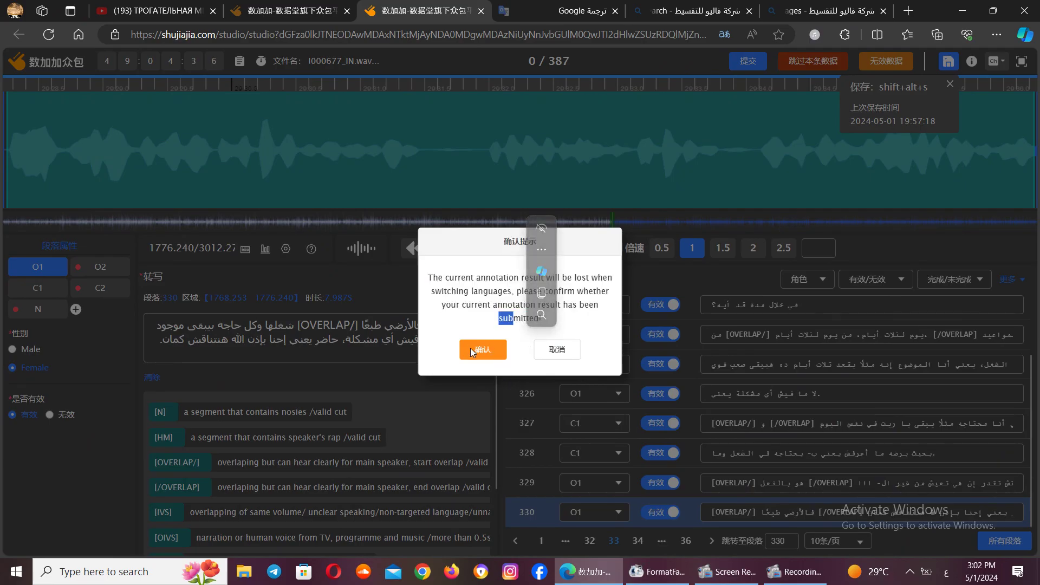
right_click(470, 347)
click(426, 330)
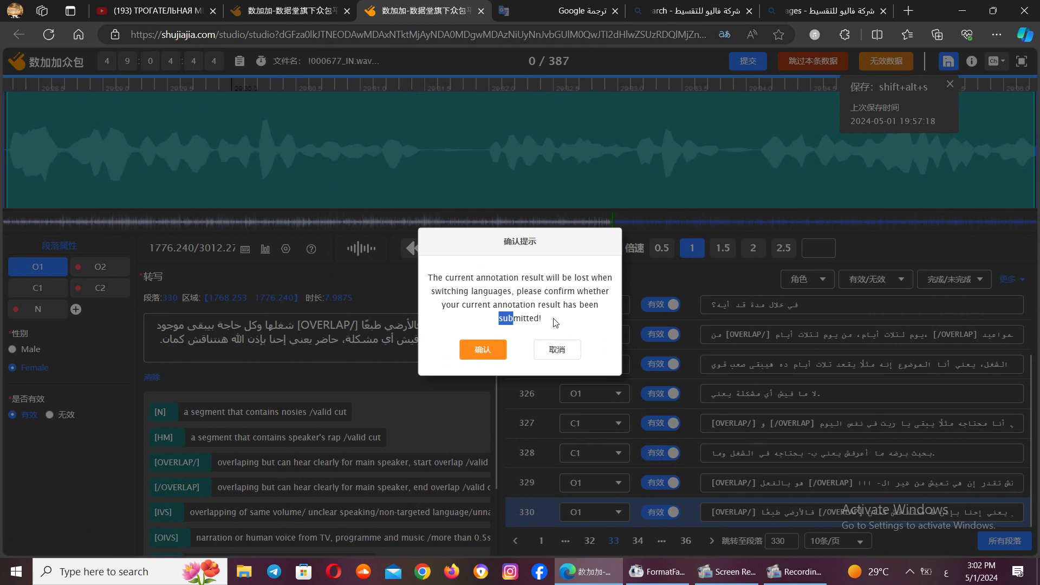
click(569, 320)
click(562, 349)
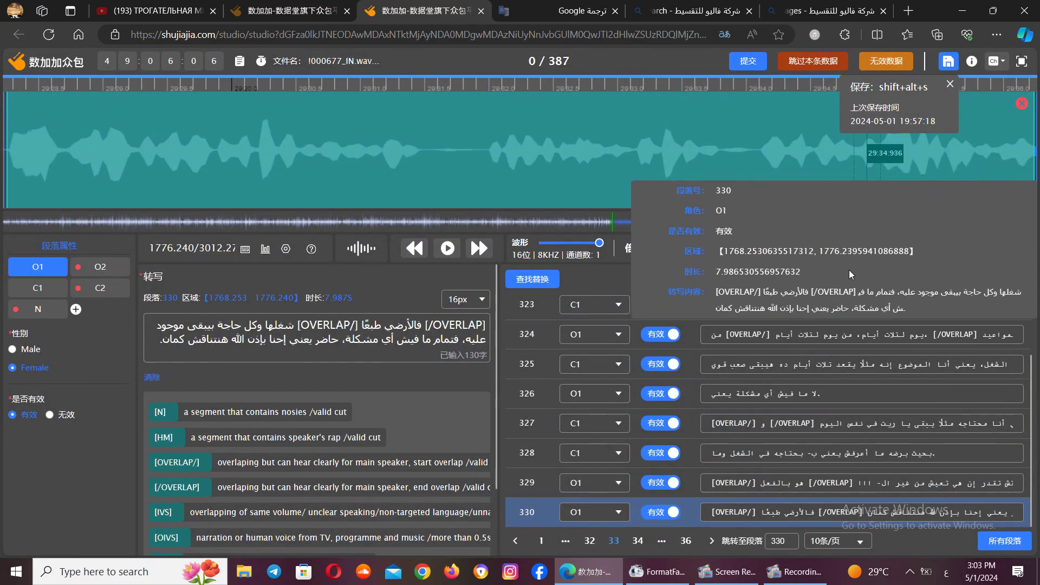
- Save the current annotation results for the audio file repeatedly before changing the interface language
click(948, 63)
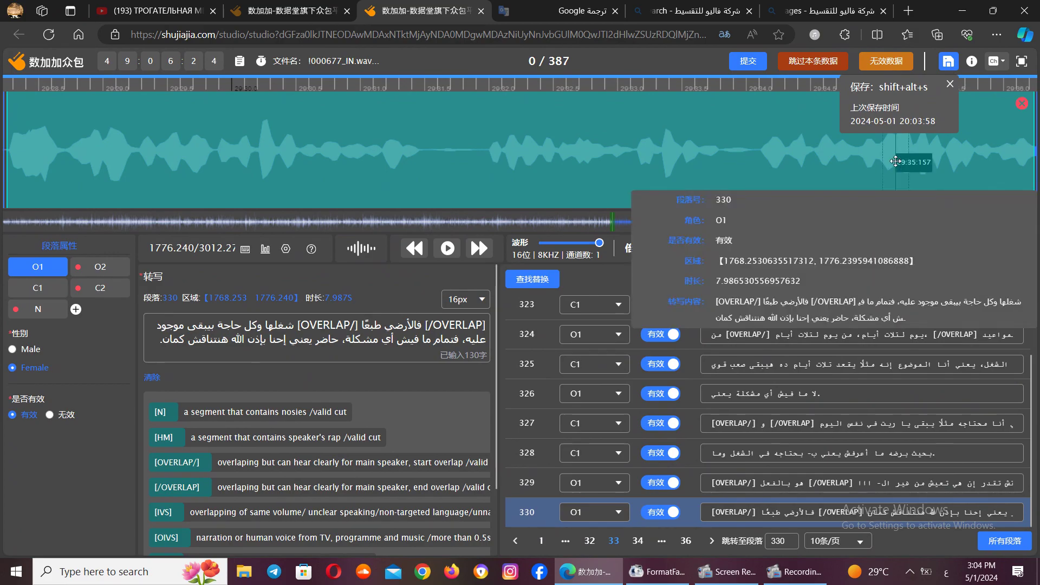
click(947, 63)
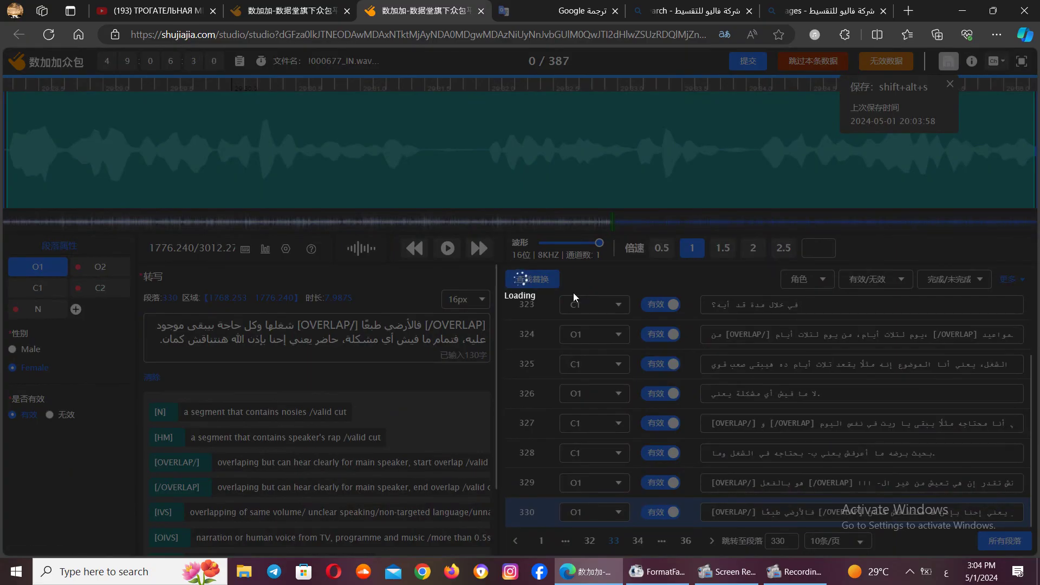
key(Return)
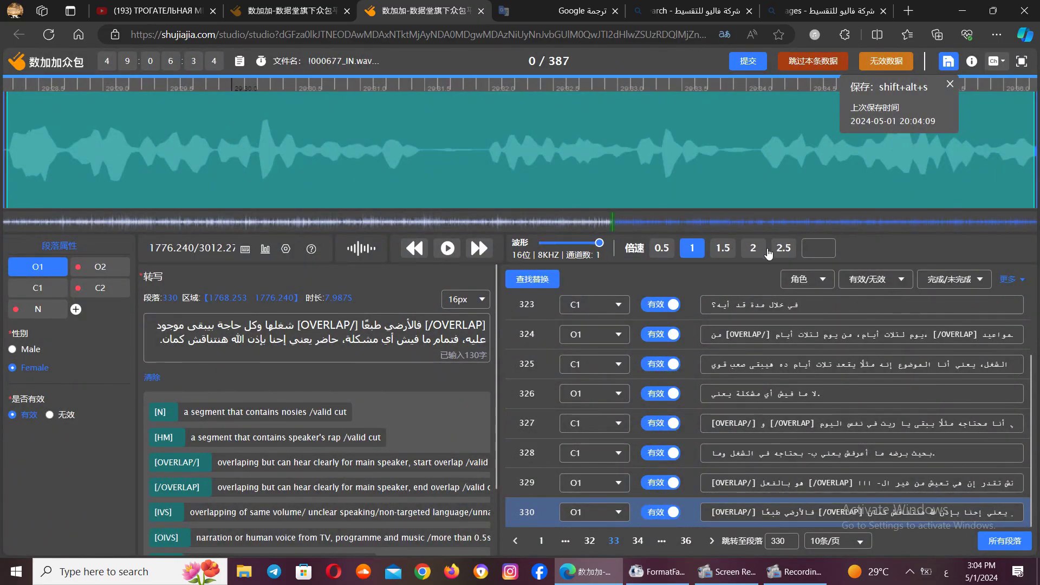
mouse_move(867, 203)
mouse_move(997, 71)
mouse_move(913, 143)
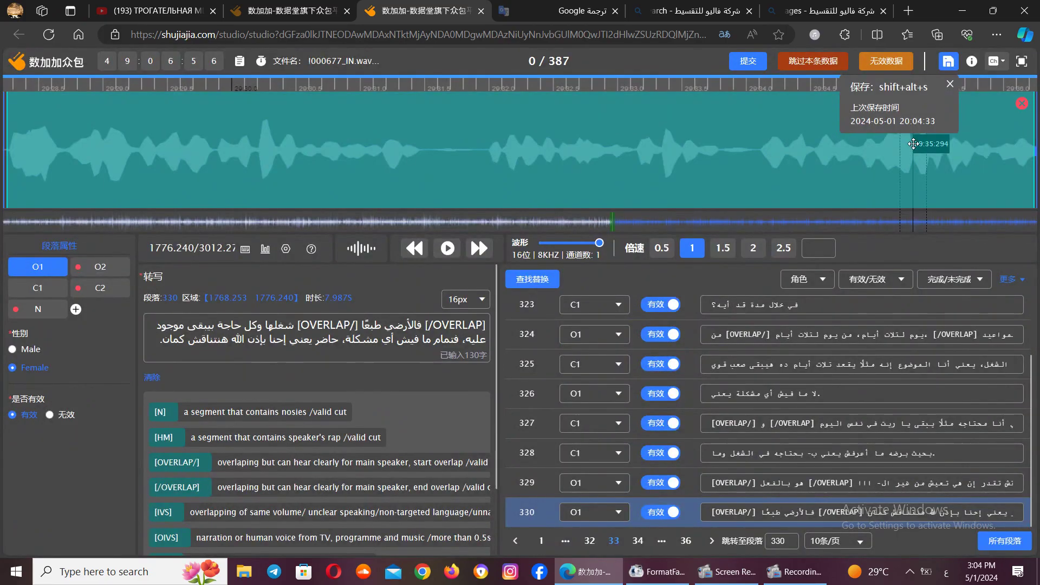
- Switch the studio's interface language to English and confirm the warning about losing annotation results
mouse_move(826, 199)
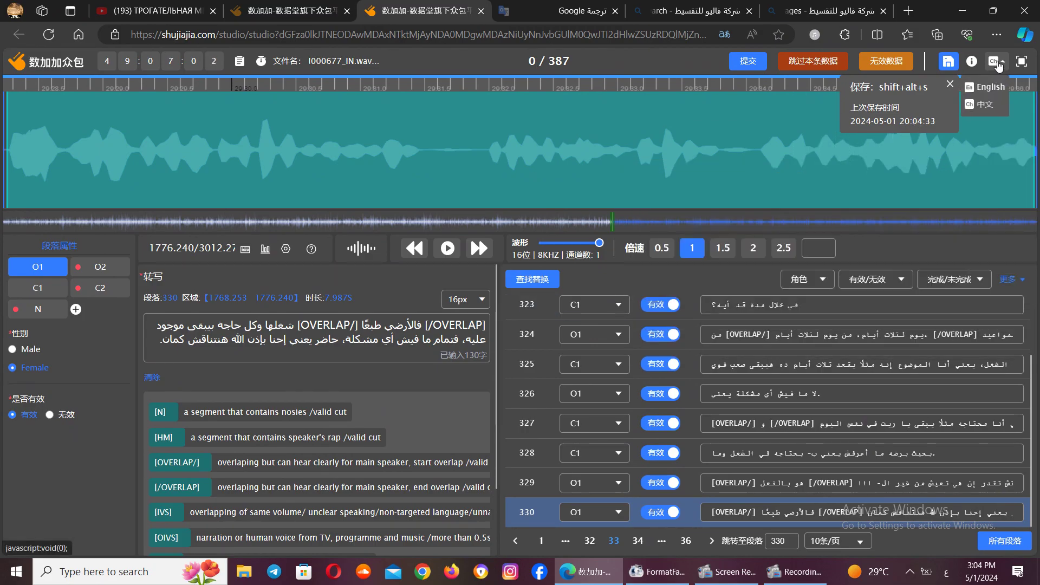
click(983, 87)
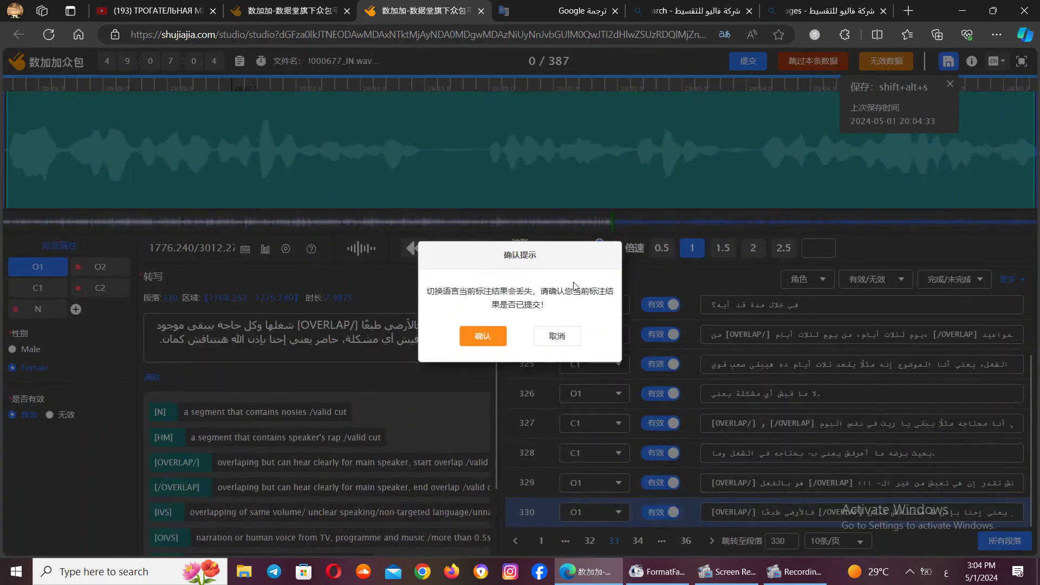
click(483, 337)
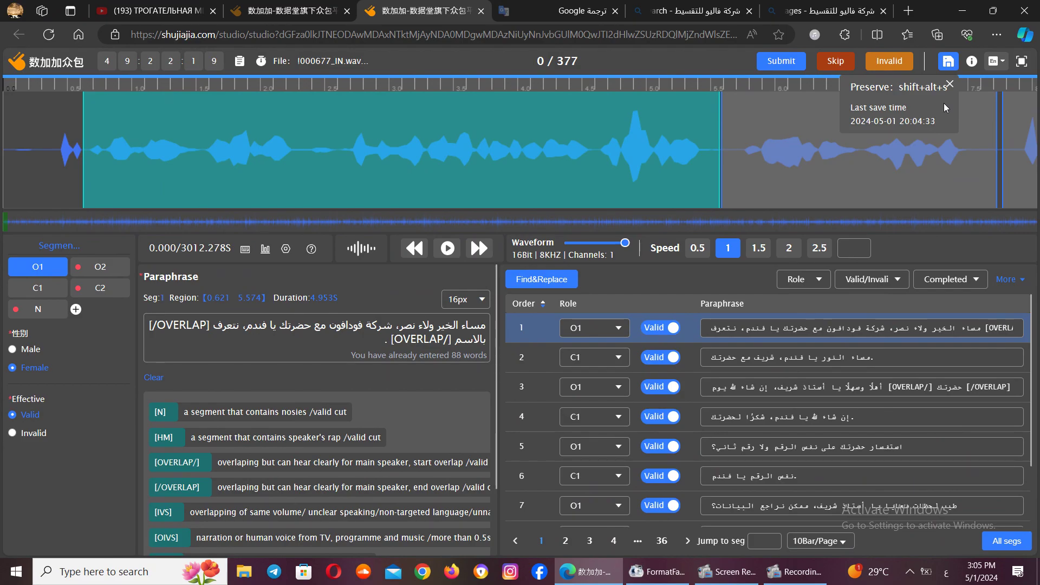
- Save the annotation results in the English interface and dismiss the save confirmation
click(948, 64)
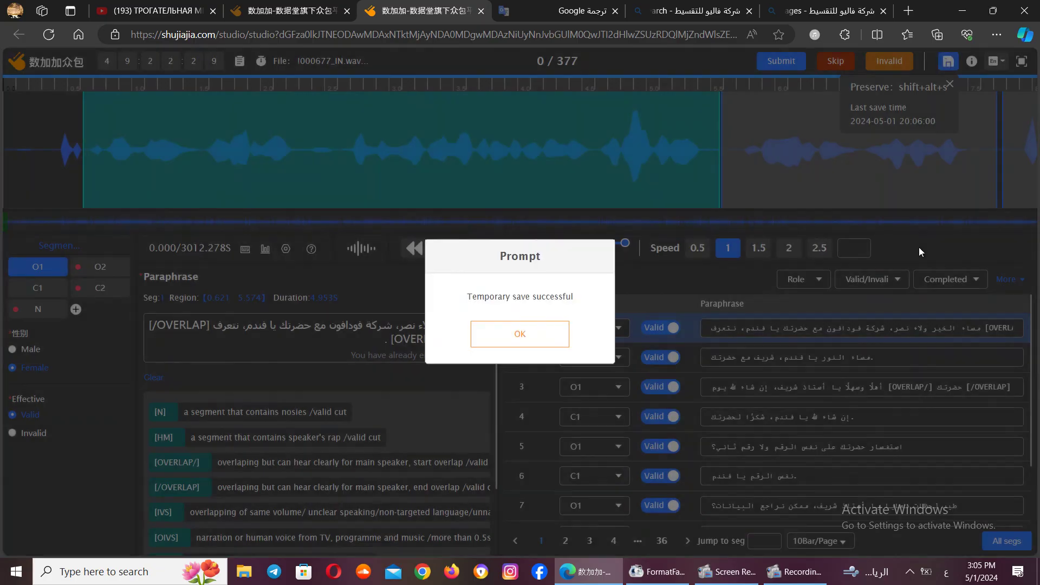
key(Return)
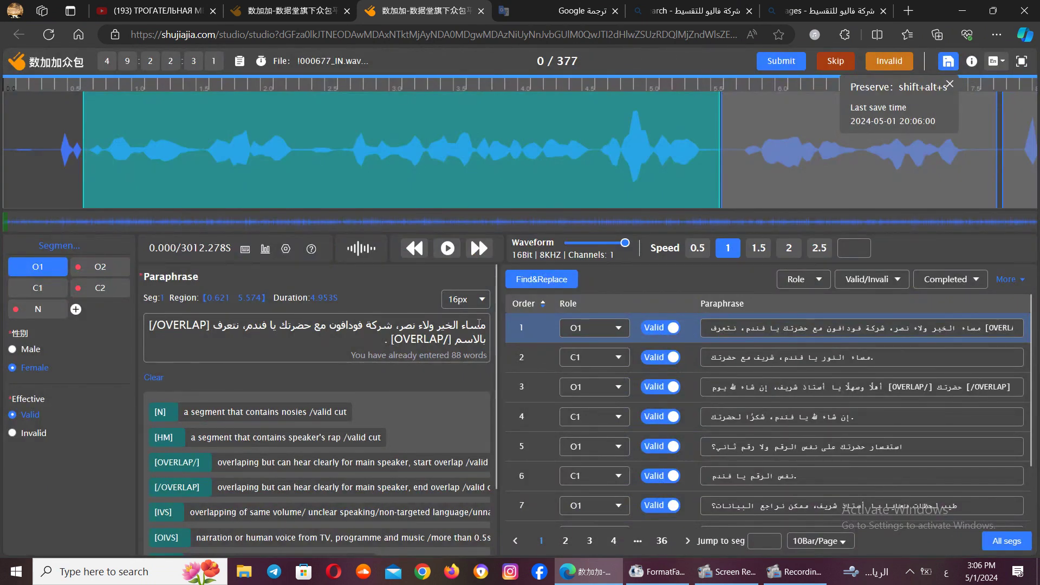
mouse_move(968, 148)
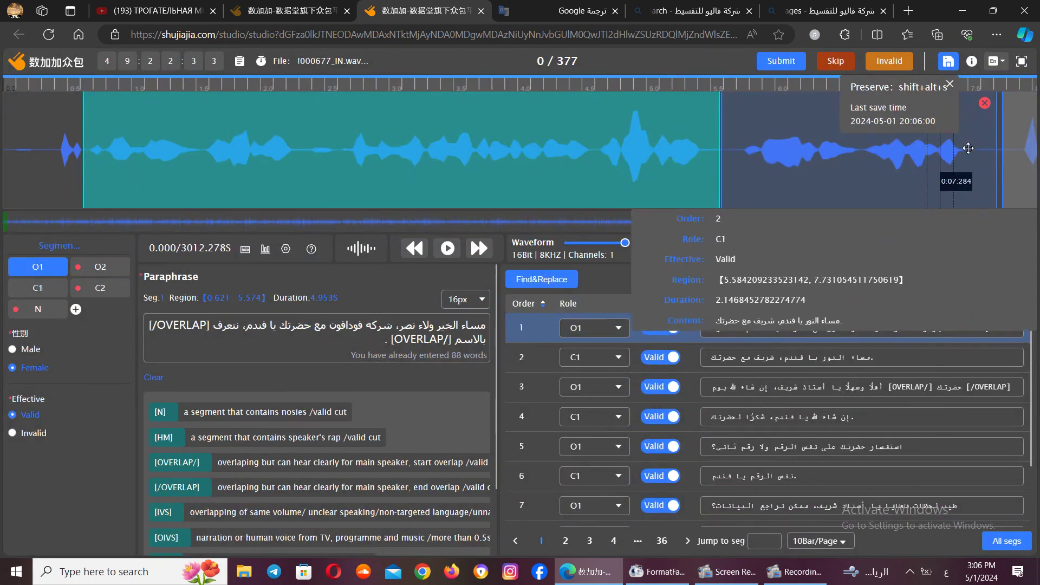
mouse_move(999, 63)
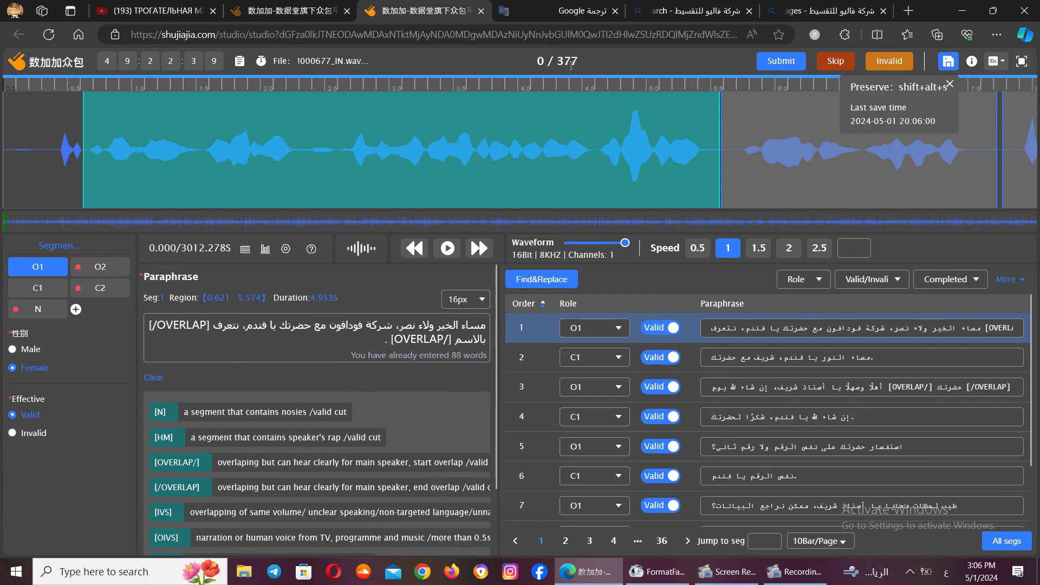
- Examine the progress counter in the header and the name of the current audio file
drag(571, 64, 550, 64)
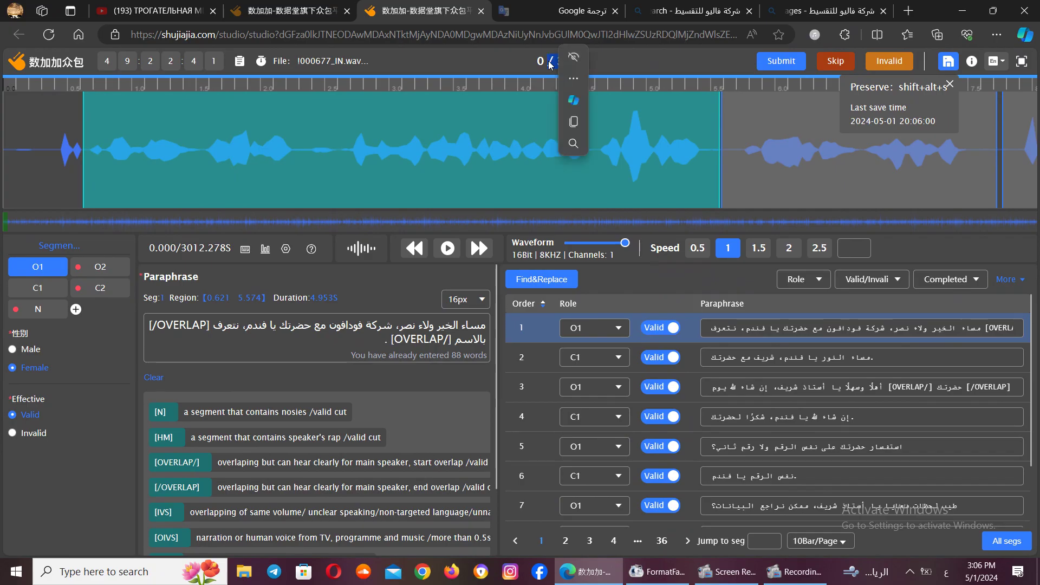
click(536, 64)
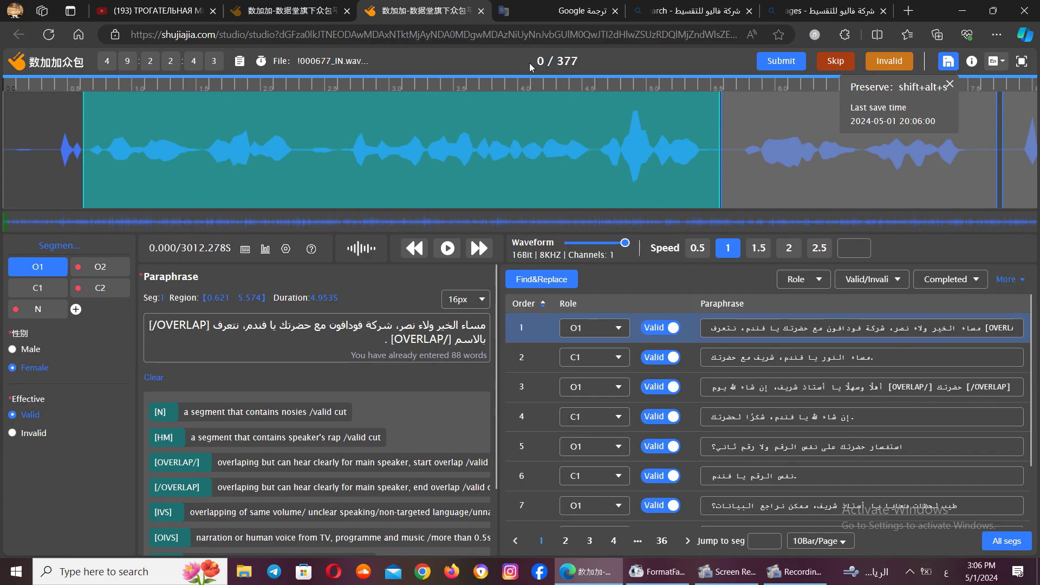
mouse_move(266, 64)
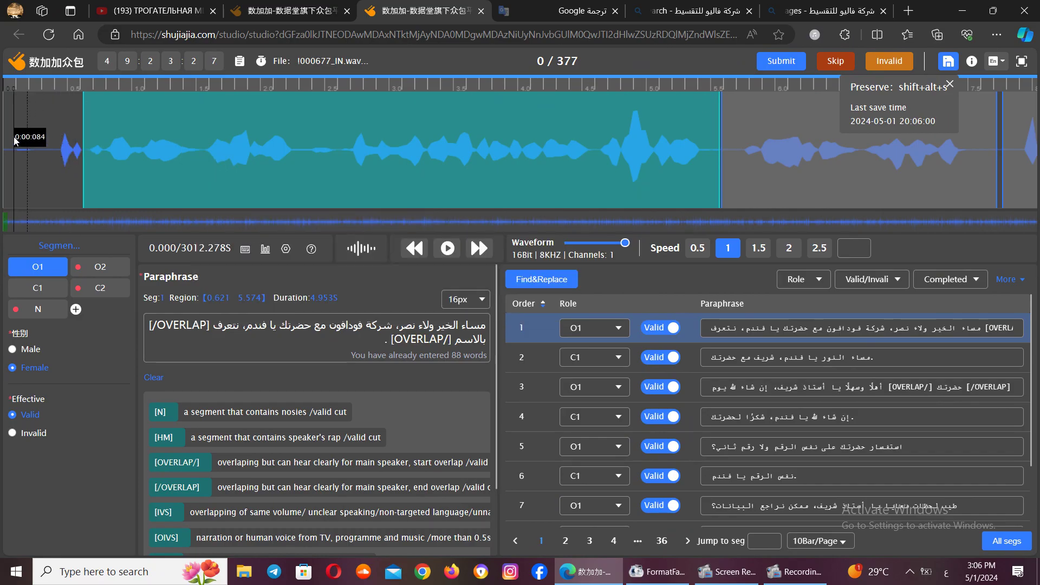
- Mark a new segment from about 0.084 to 0.526 s before the first segment and fill its paraphrase with placeholder Arabic text
drag(15, 139, 70, 141)
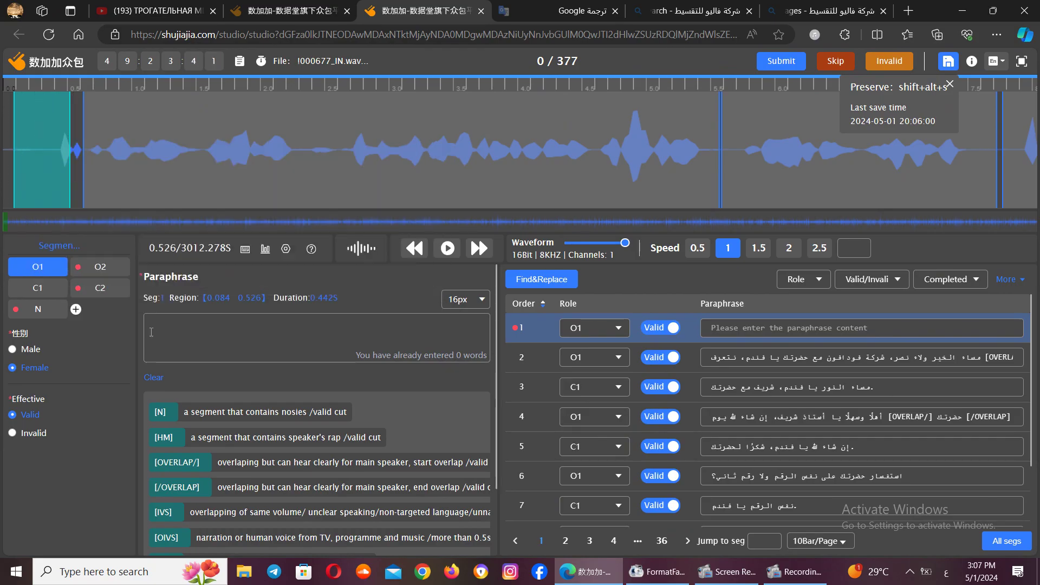
click(178, 345)
text(نتانلاتلتلتالالتا)
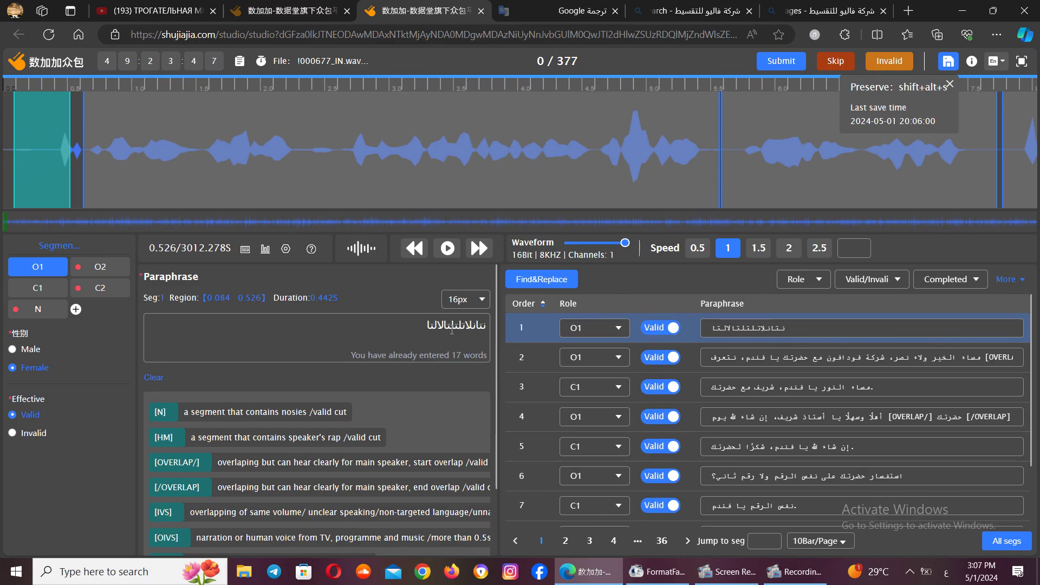
click(764, 327)
text(ةوةوةوةوةوةو)
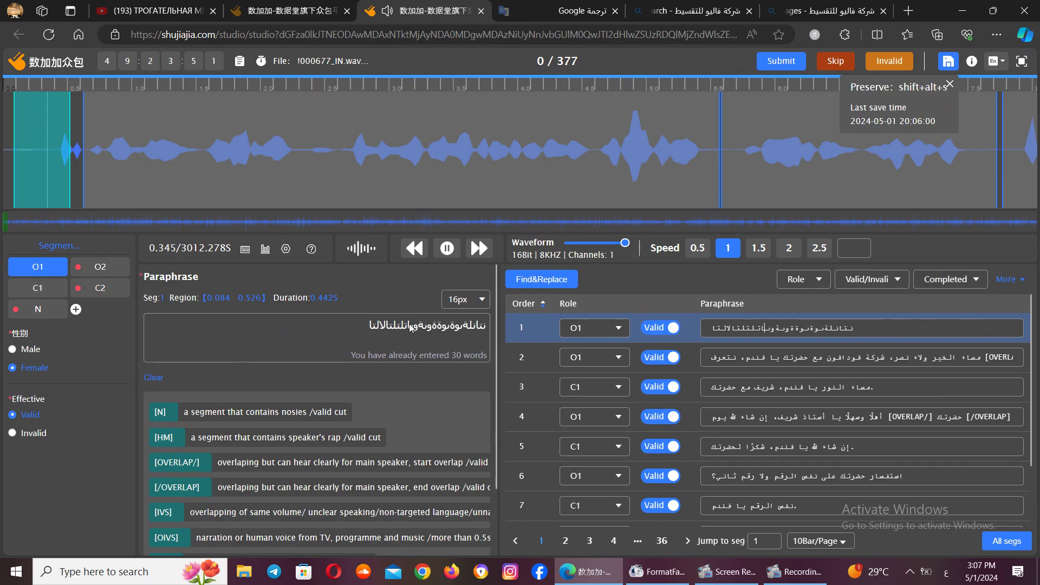
text(بلالاة)
text(بةبلابلاةبسة)
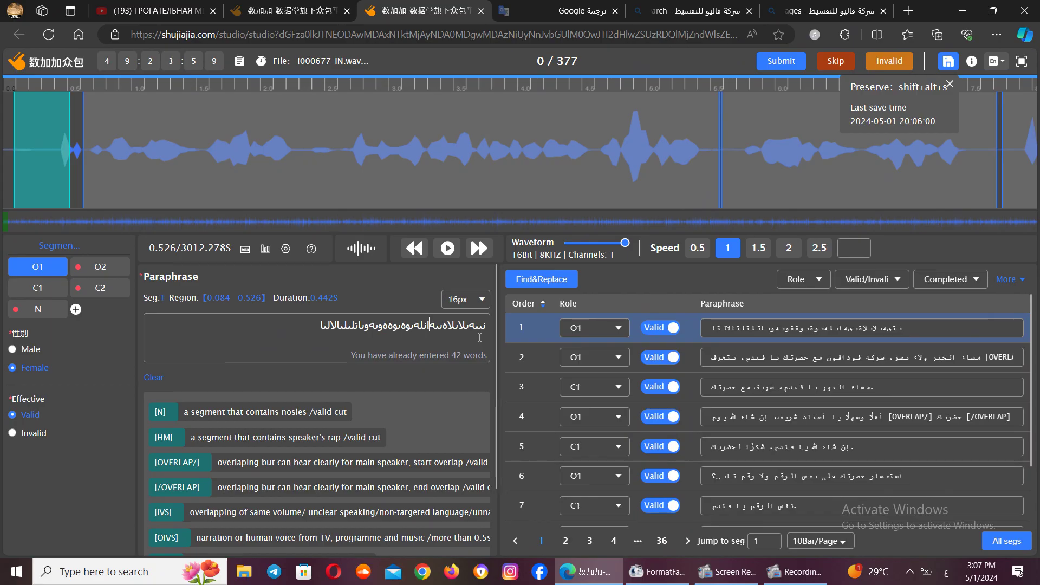
- Inspect the new segment's details on the waveform and its number, region and duration above the paraphrase text
mouse_move(56, 142)
mouse_move(52, 163)
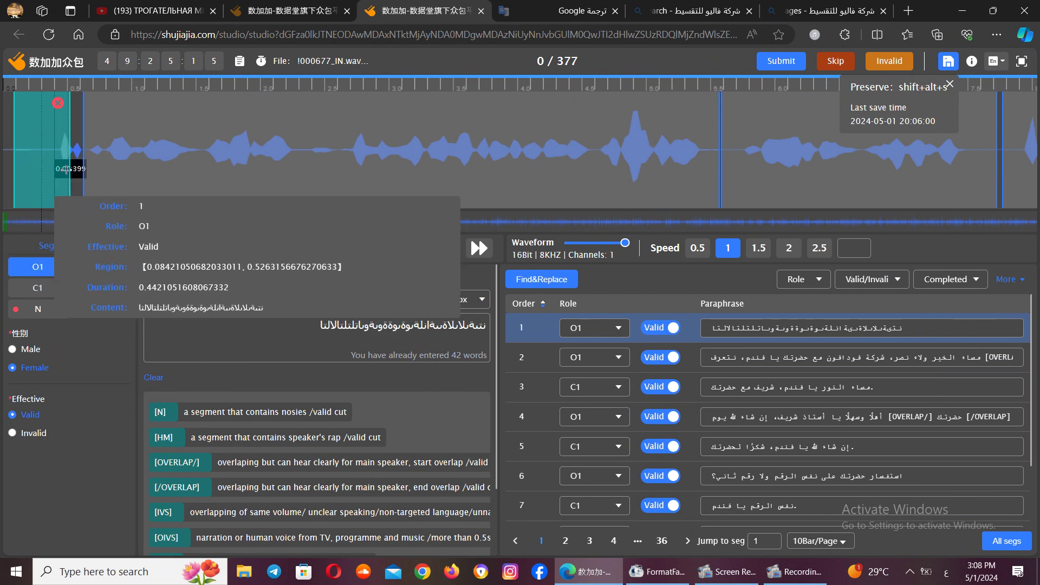
mouse_move(99, 189)
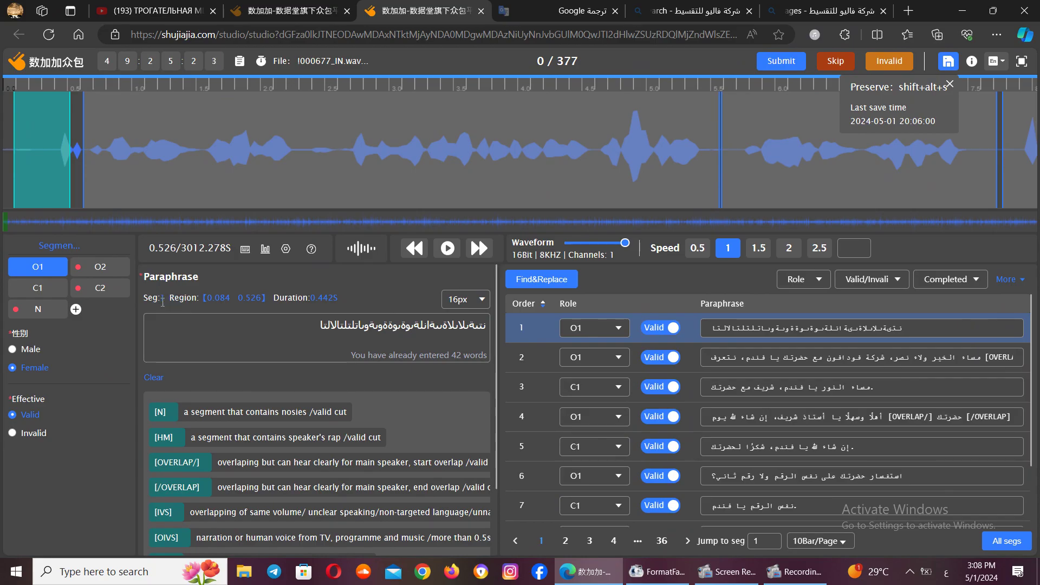
double_click(162, 297)
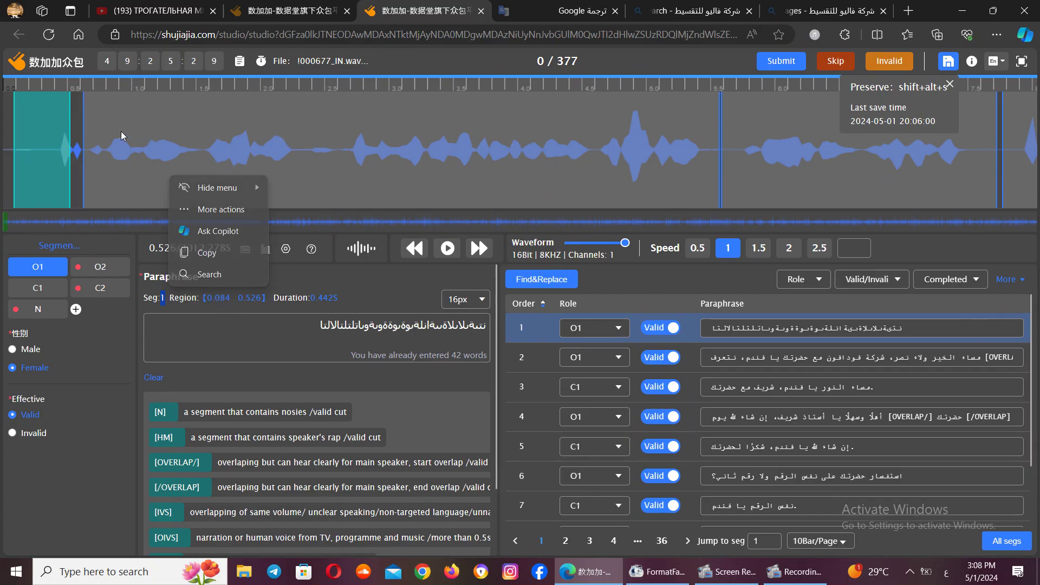
click(234, 340)
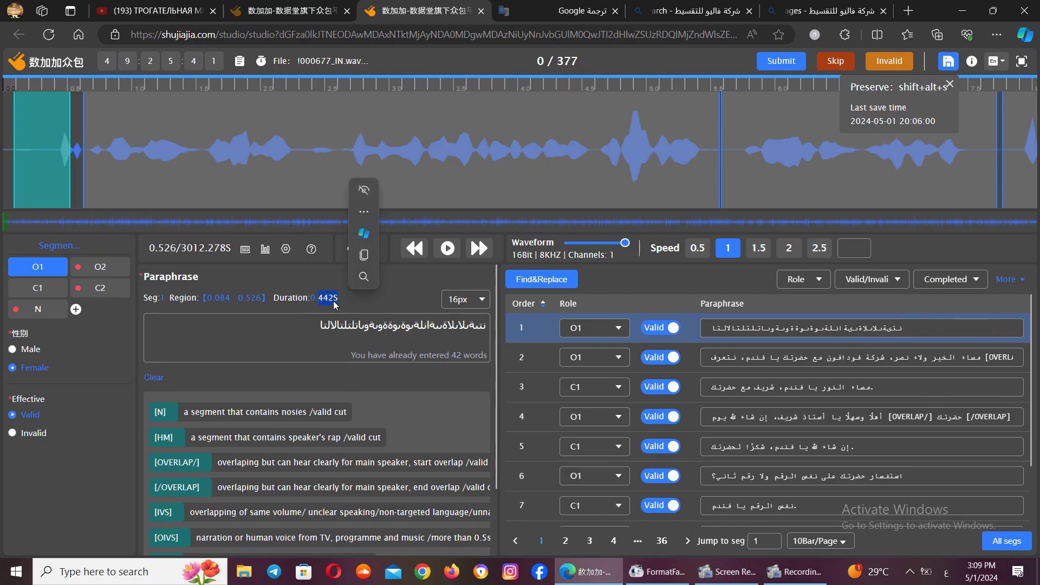
click(381, 301)
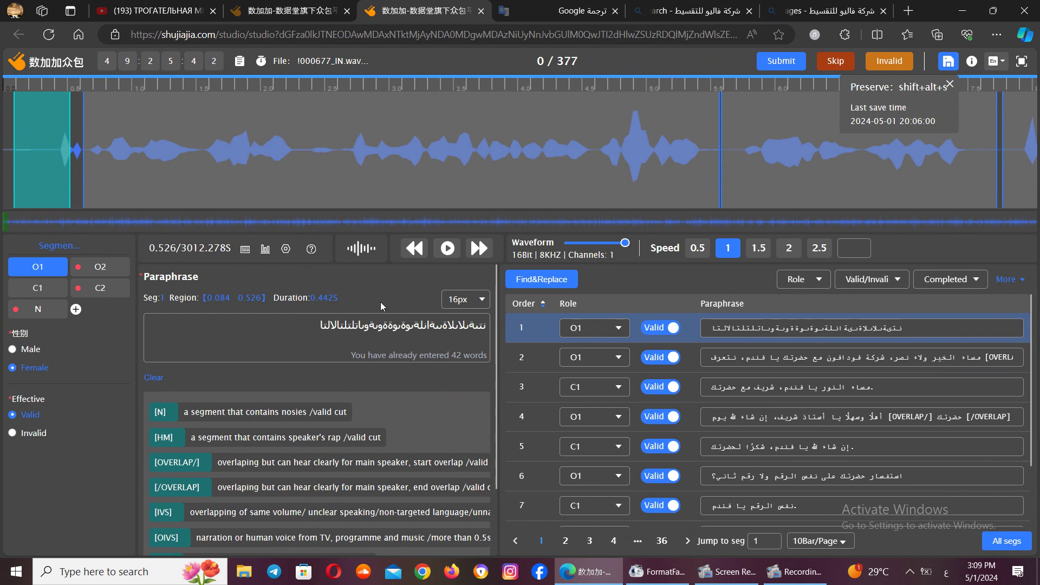
- Look over the font size choices for the paraphrase text and the tag list beneath it
click(481, 304)
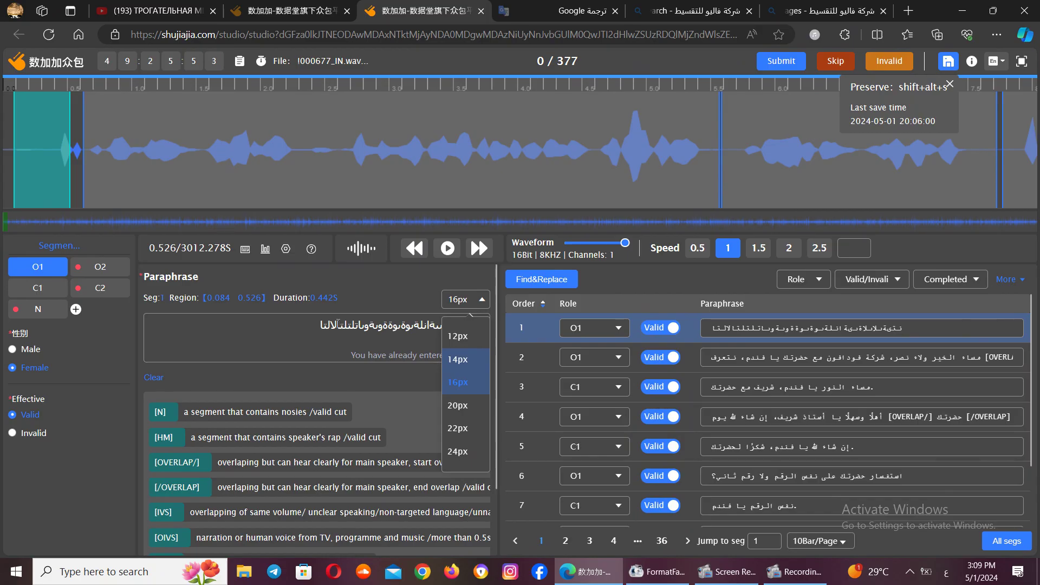
click(287, 325)
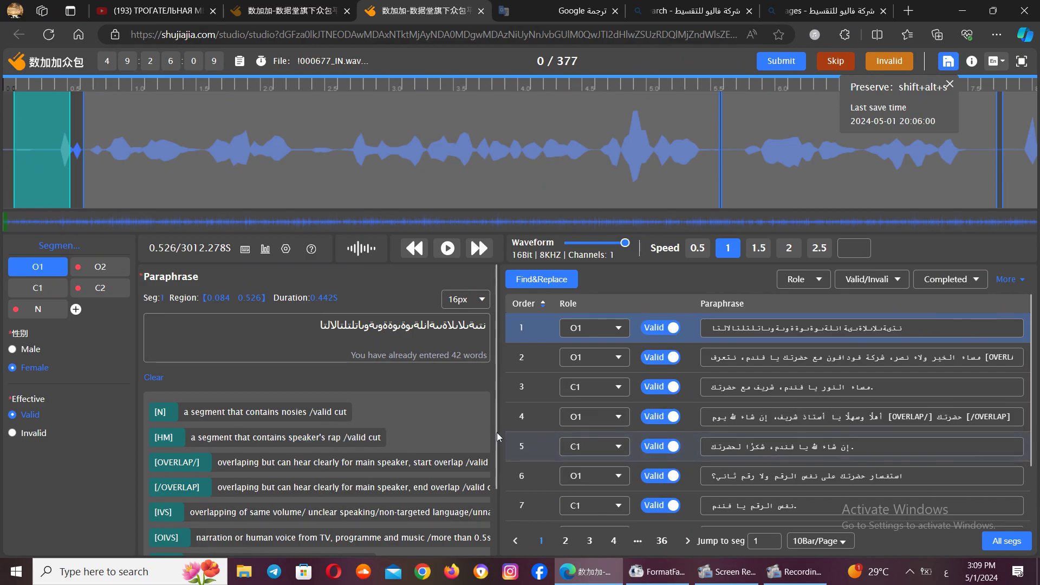
drag(496, 433, 486, 493)
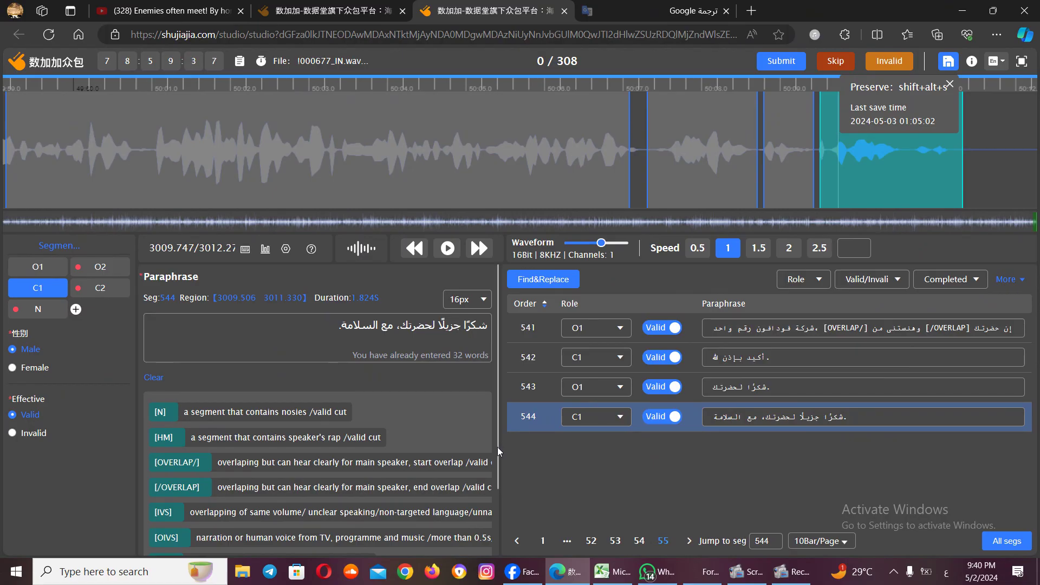
drag(497, 447, 497, 457)
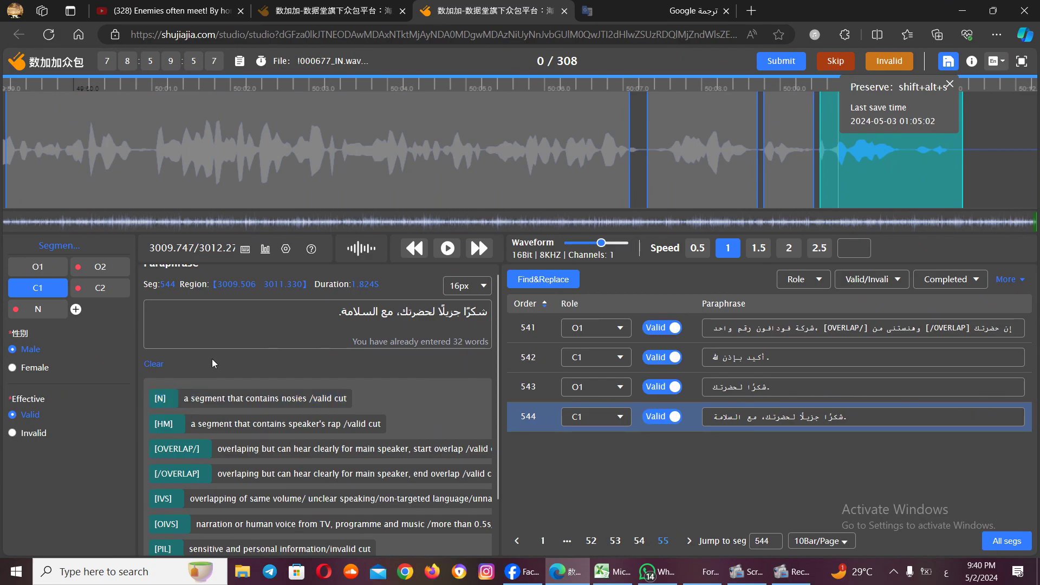
click(484, 291)
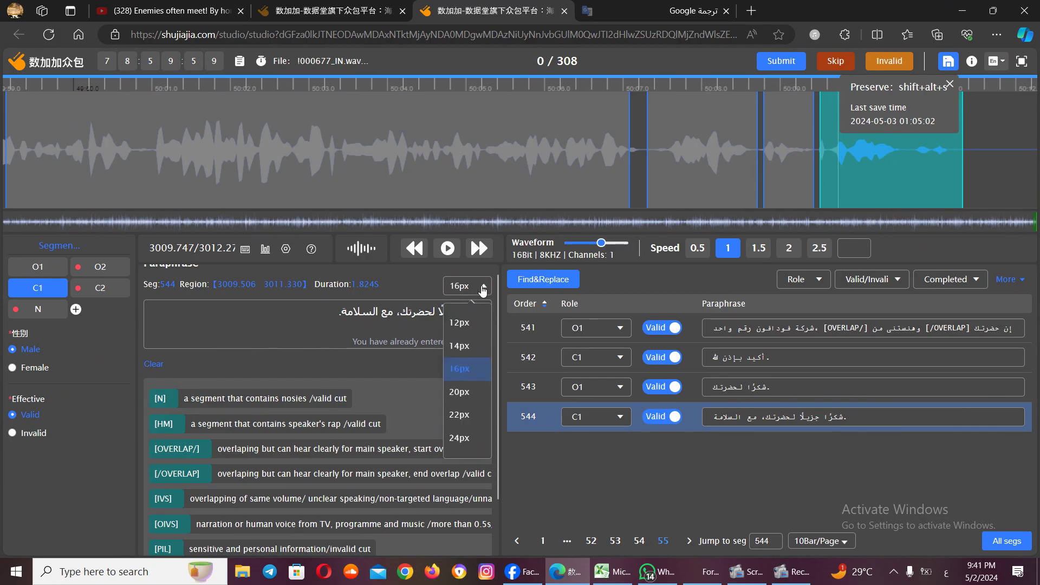
click(483, 291)
click(484, 291)
- Enlarge the page to 150% with the browser's zoom and restore it to 100%
click(998, 38)
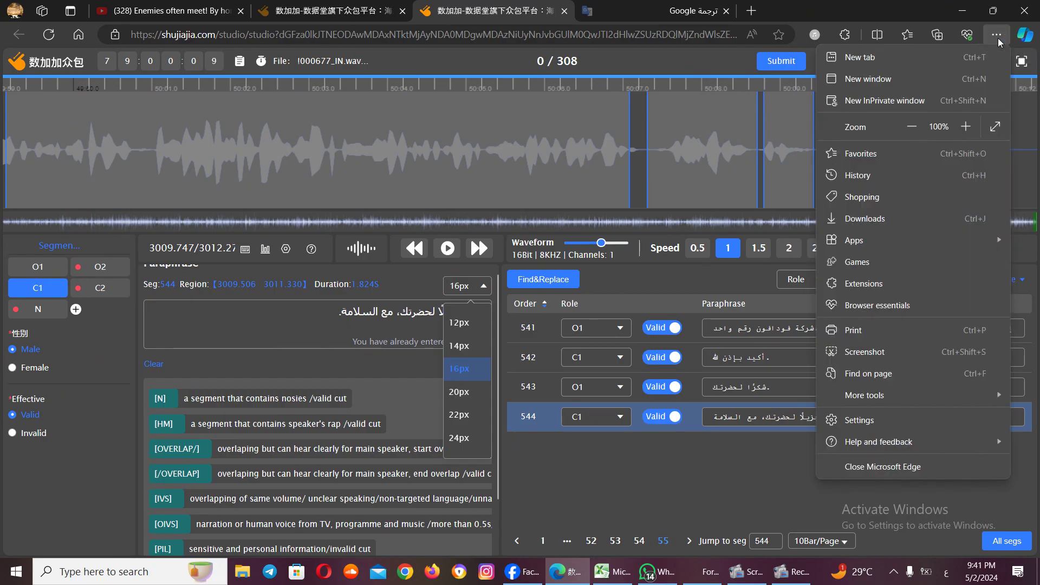
click(967, 130)
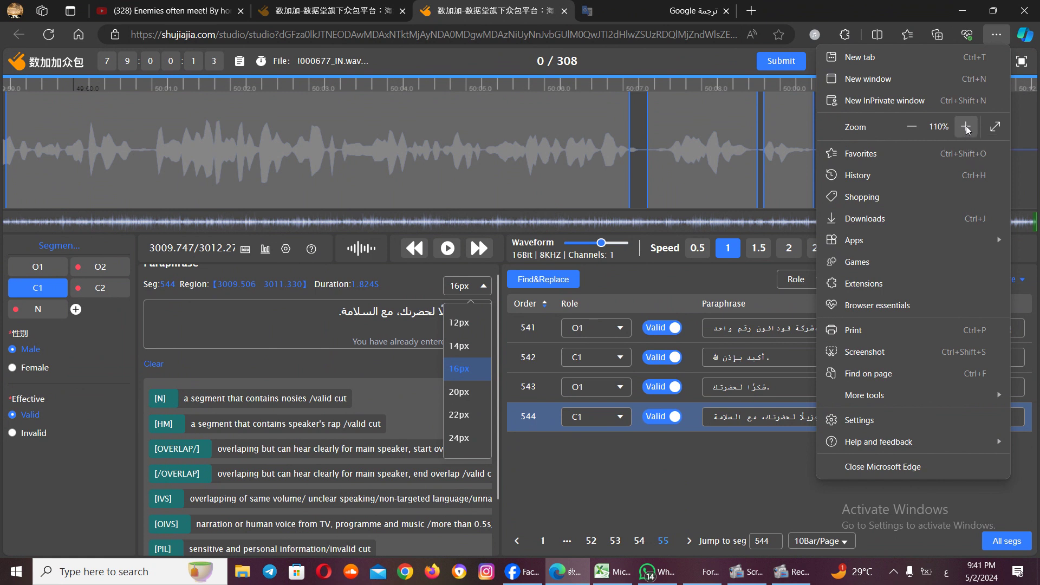
click(968, 130)
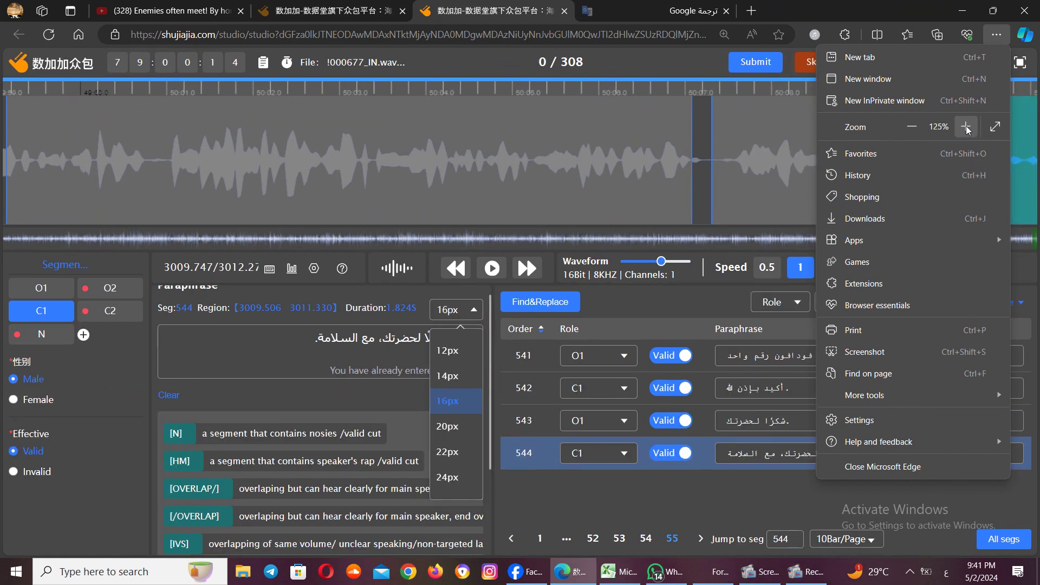
click(967, 131)
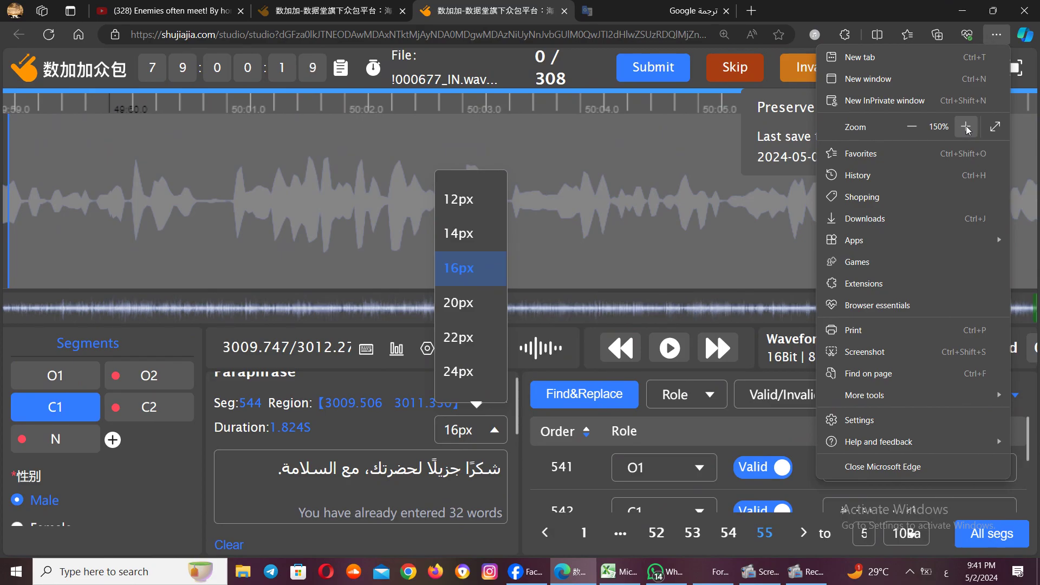
click(919, 128)
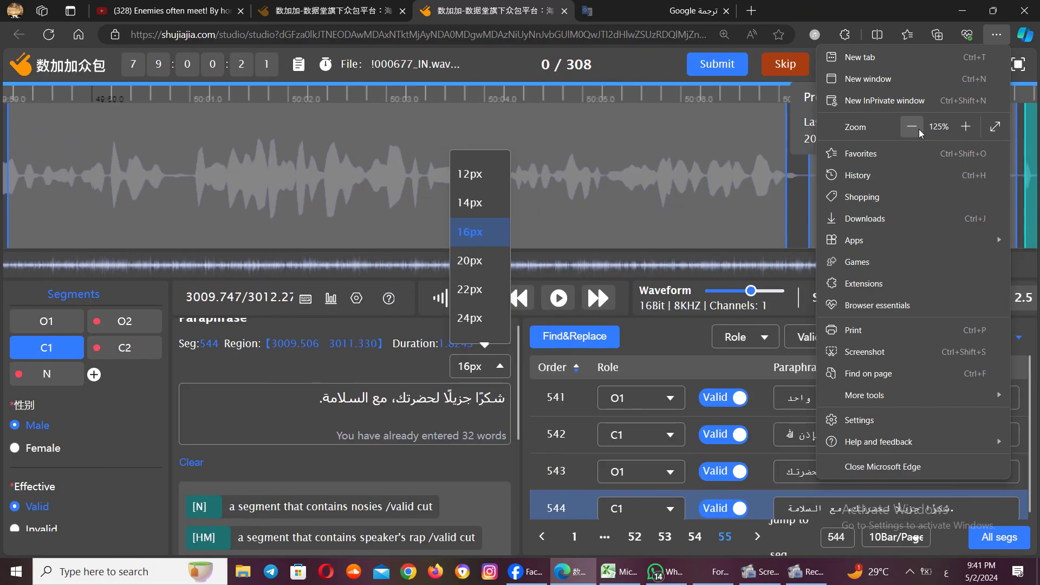
click(912, 127)
click(911, 127)
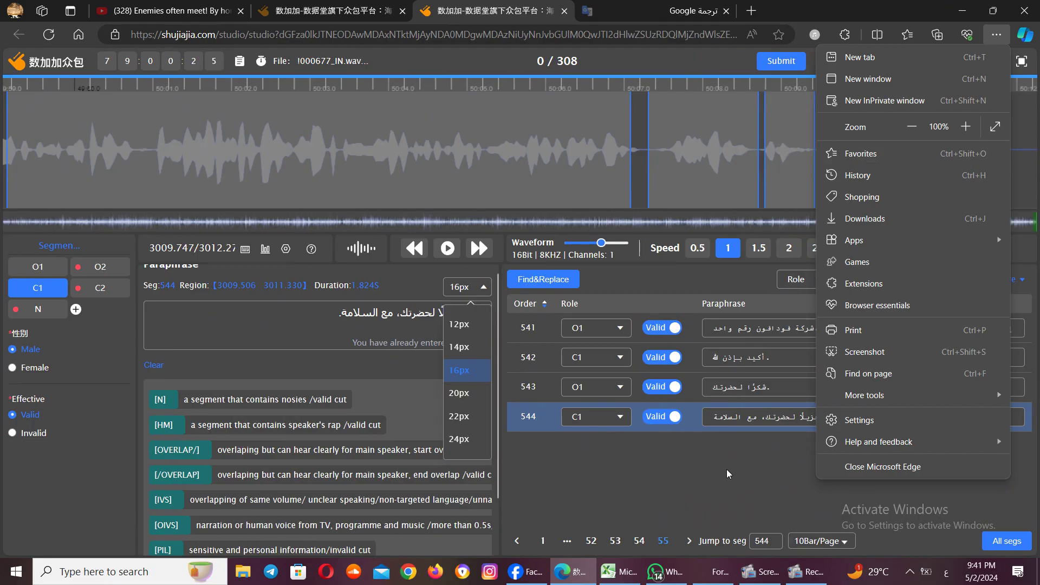
mouse_move(856, 395)
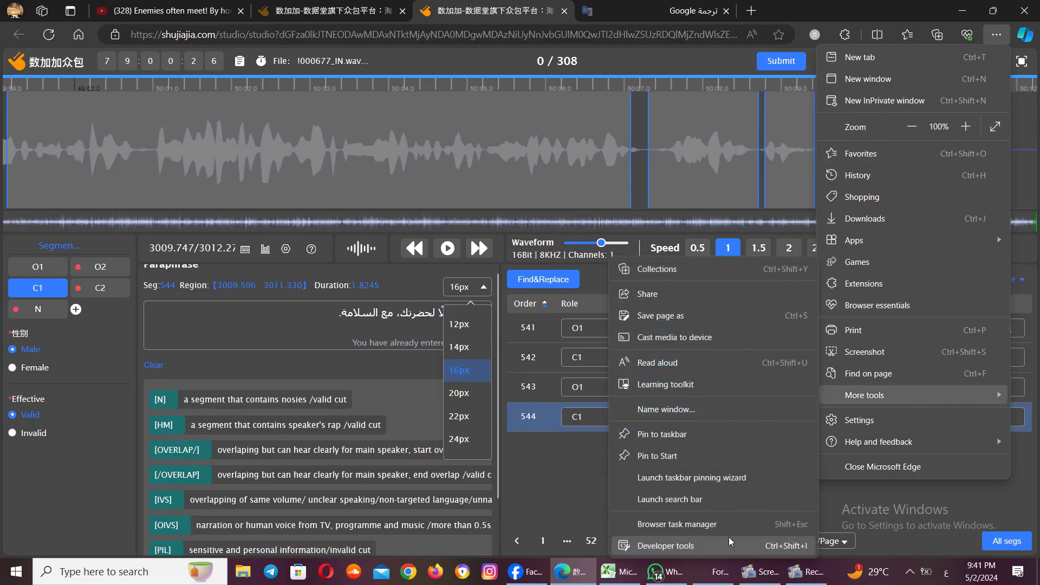
click(867, 496)
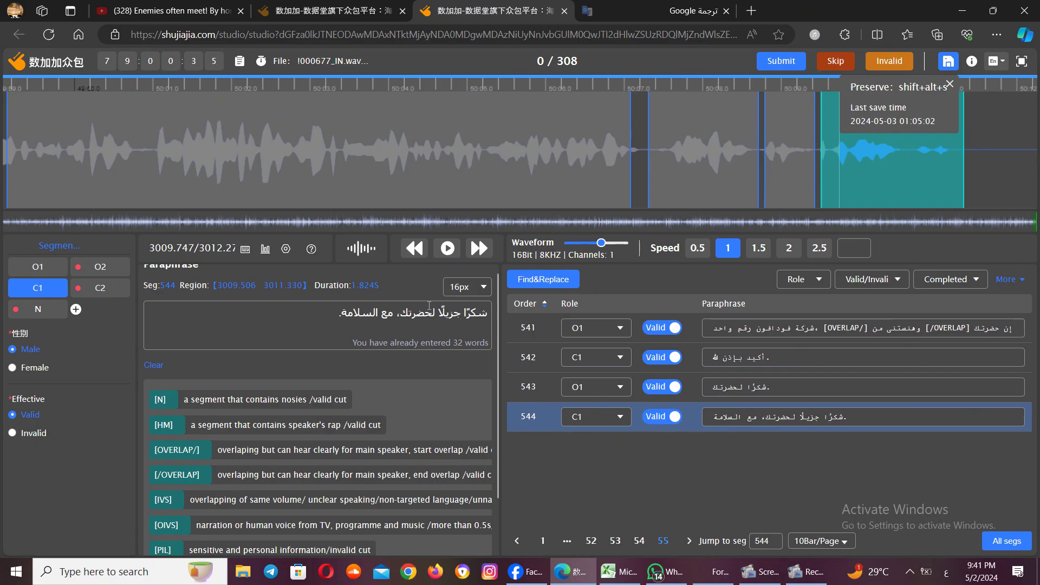
- Set the paraphrase text's font size to 24px
click(487, 288)
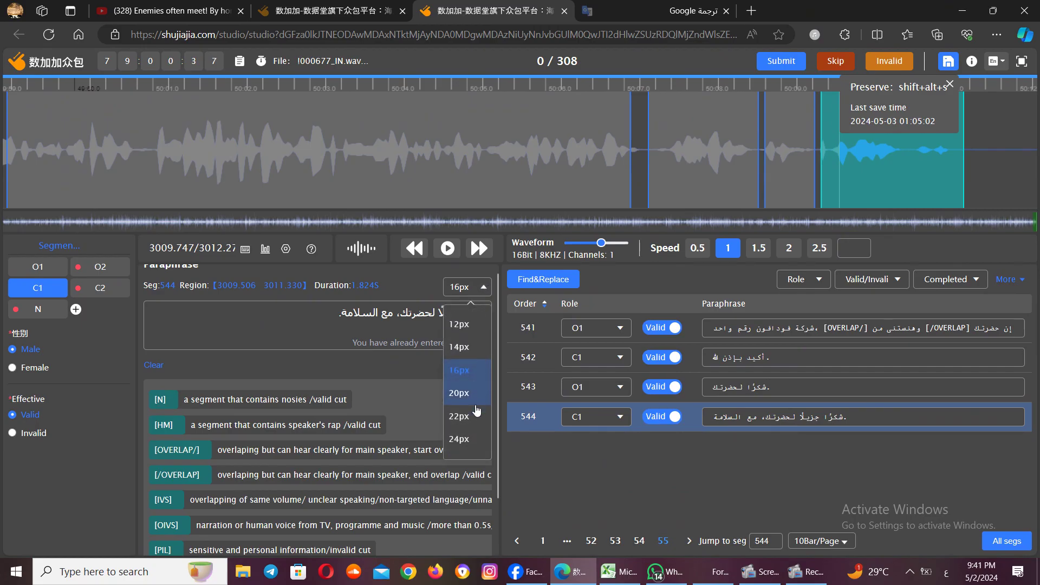
click(470, 439)
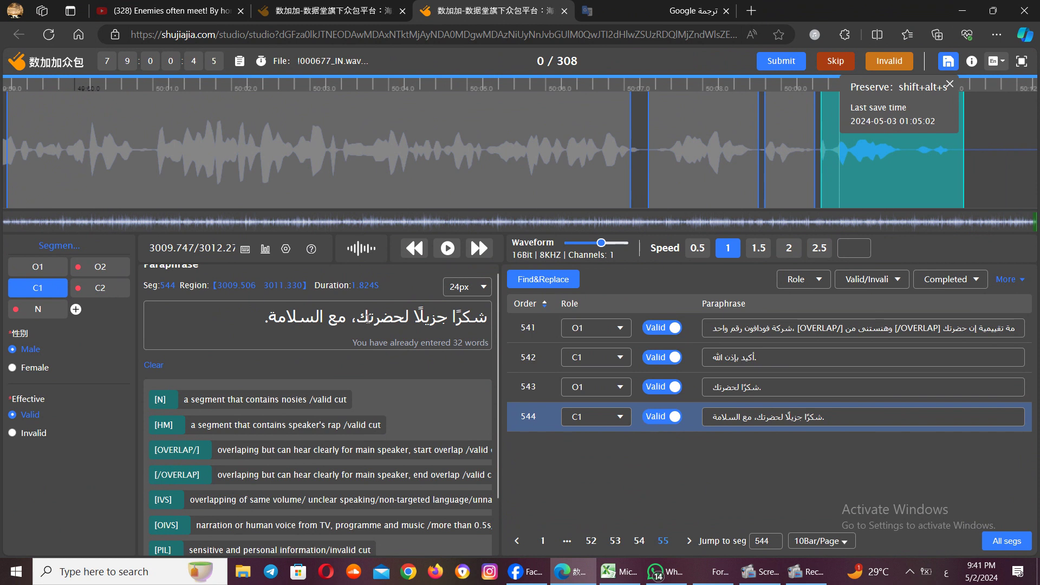
- Insert the [N] noise tag into segment 544's paraphrase text and delete it again
click(351, 316)
drag(350, 317, 374, 316)
click(351, 317)
click(249, 324)
click(161, 401)
key(BackSpace)
key(BackSpace)
key(BackSpace)
key(BackSpace)
- Insert the [HM] tag at the end of segment 544's paraphrase text
click(487, 316)
click(448, 316)
click(173, 431)
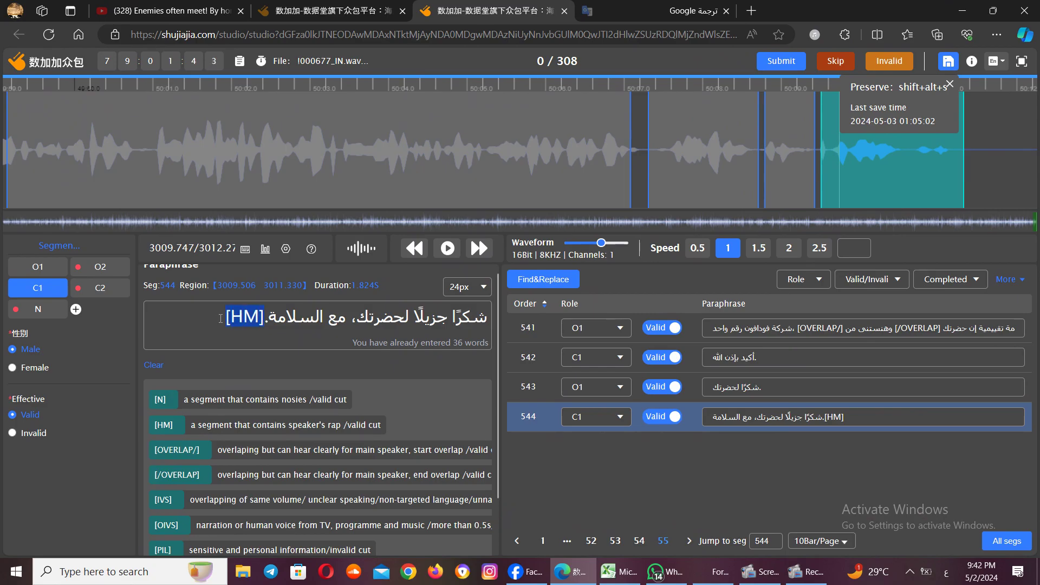
- Delete the [HM] tag from segment 544's paraphrase and enclose the word "لحضرتك،" between the [OVERLAP/] and [/OVERLAP] tags
key(BackSpace)
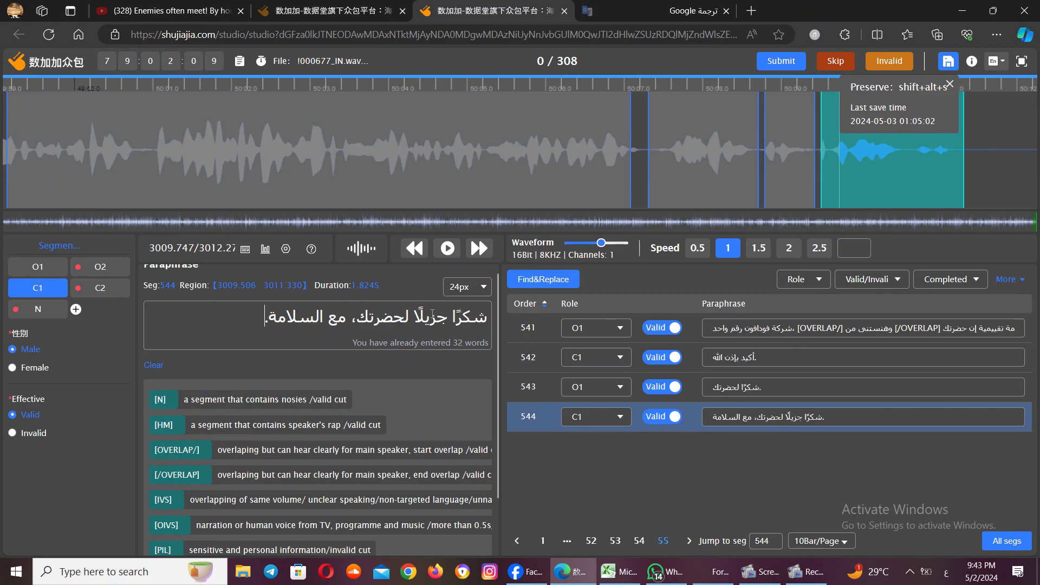
click(411, 314)
drag(387, 317, 382, 321)
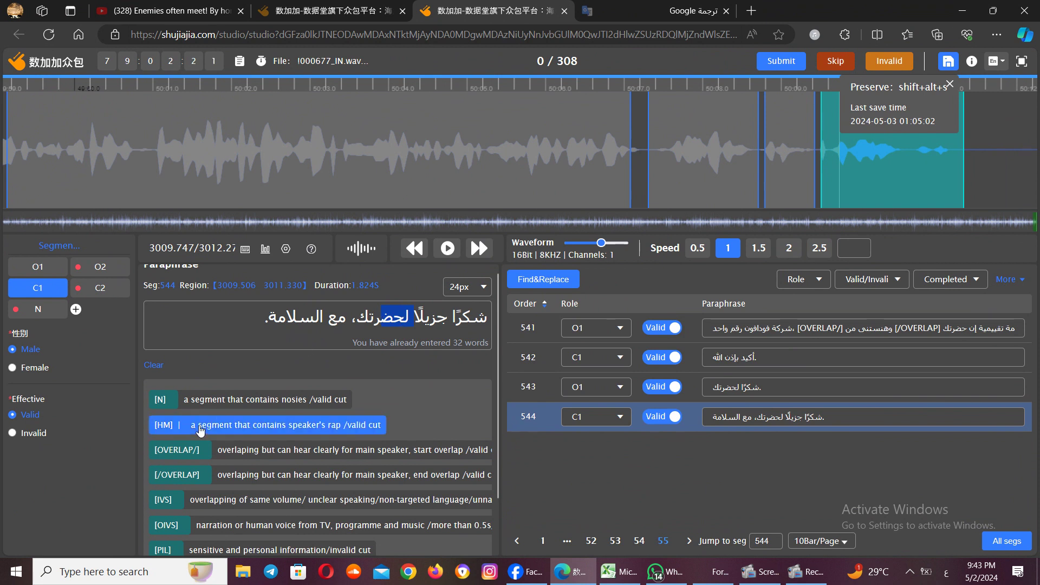
click(414, 323)
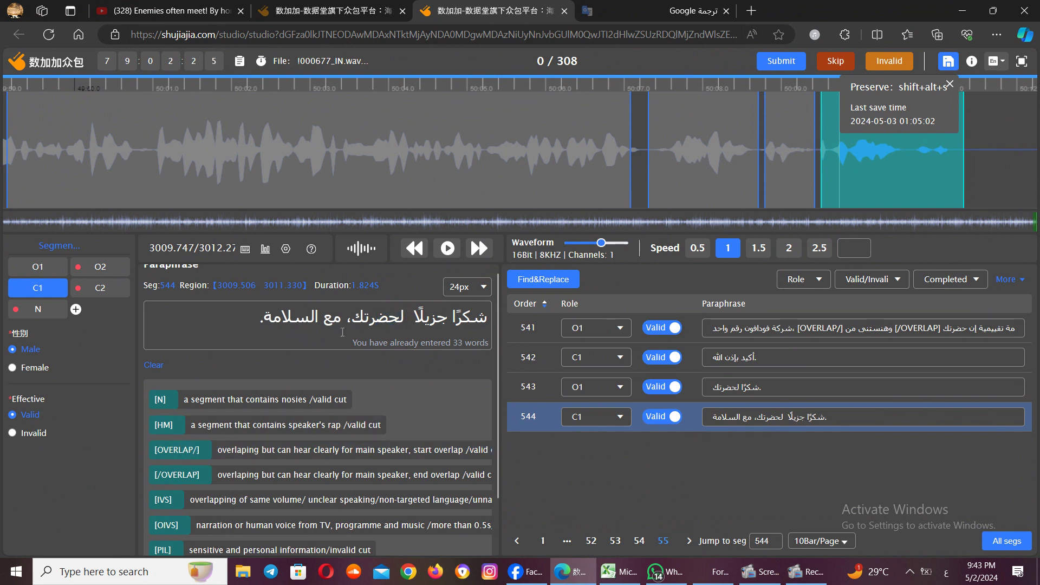
click(187, 451)
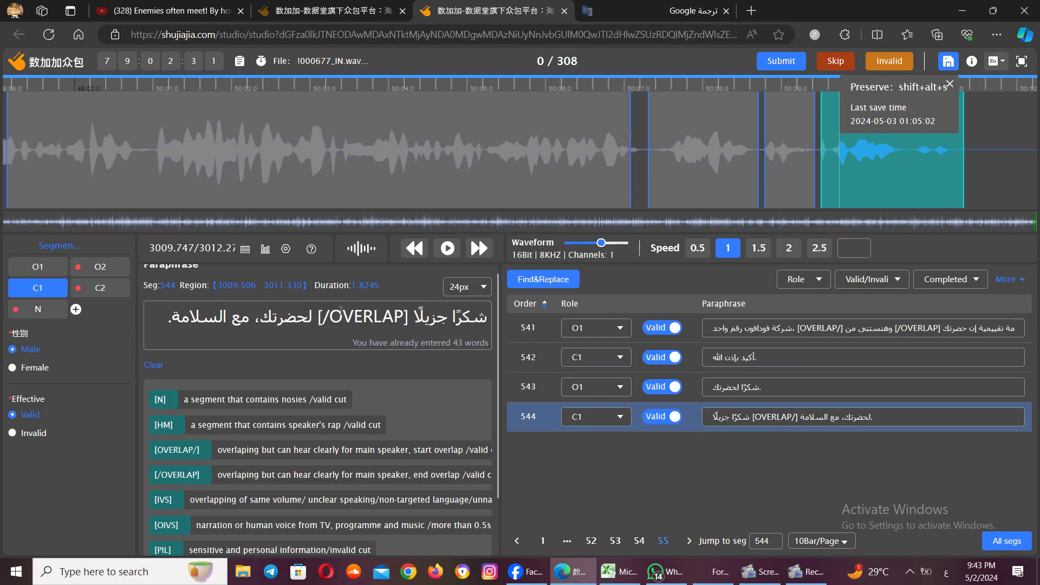
drag(330, 315, 323, 315)
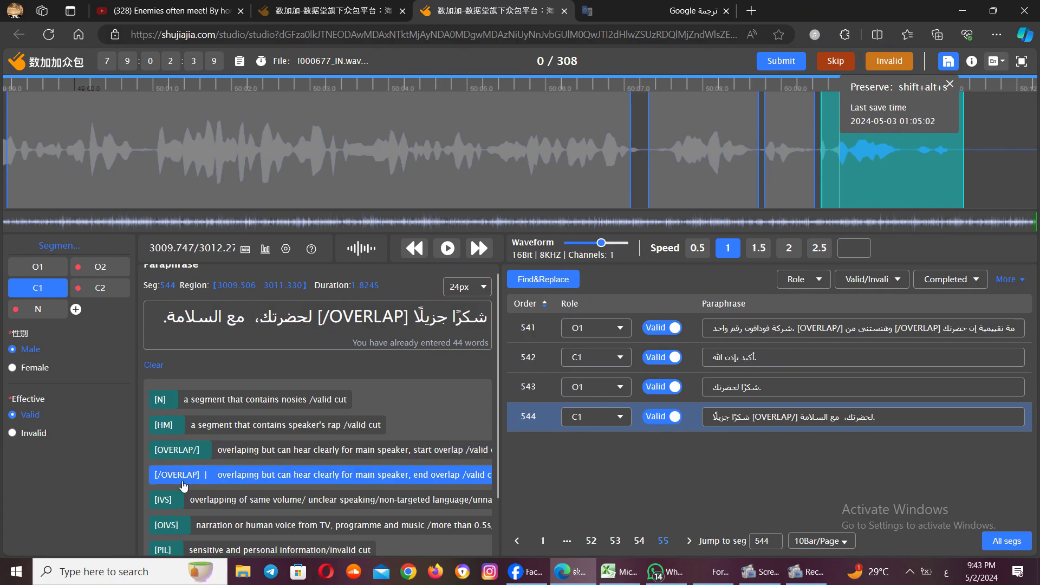
drag(320, 314, 284, 312)
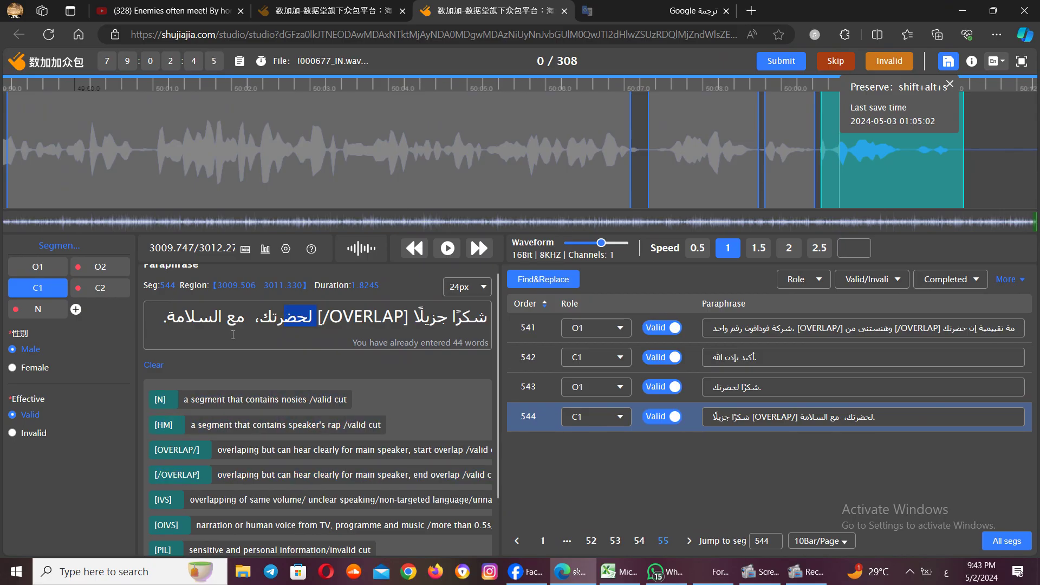
click(248, 318)
click(186, 475)
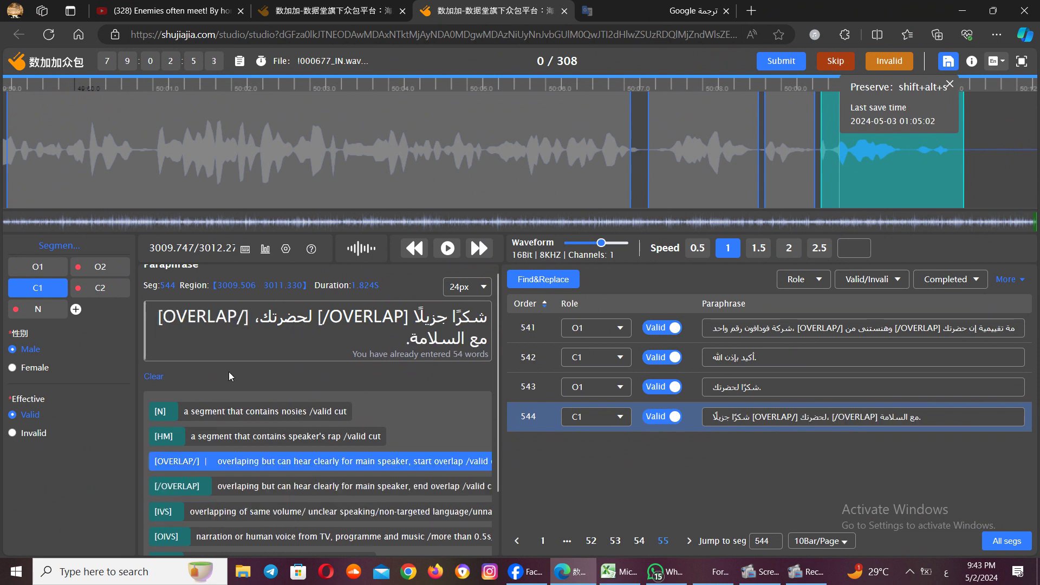
- Remove both overlap tags and the comma after "لحضرتك" from segment 544's paraphrase text
drag(235, 316, 243, 316)
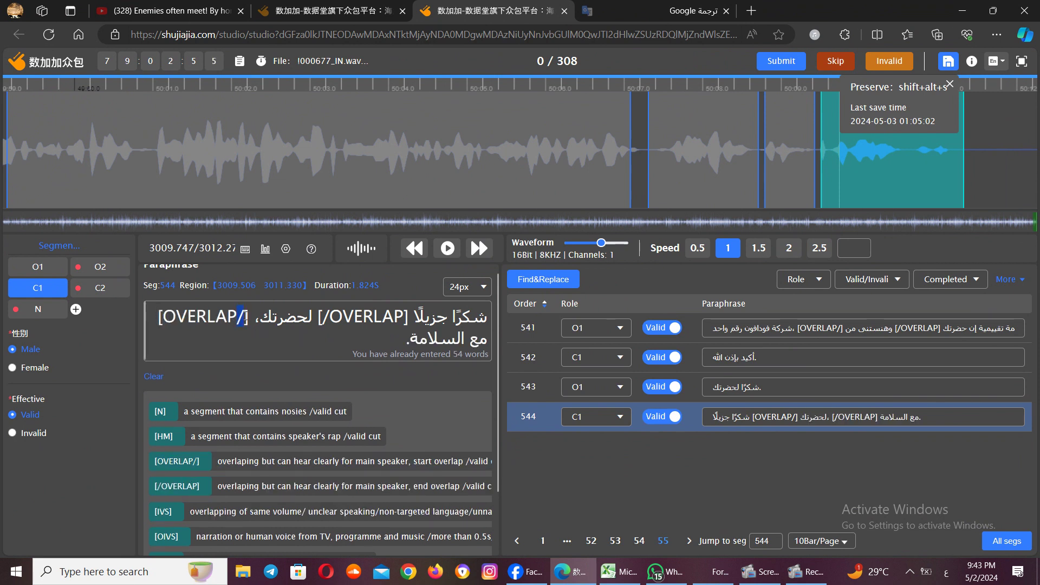
double_click(206, 316)
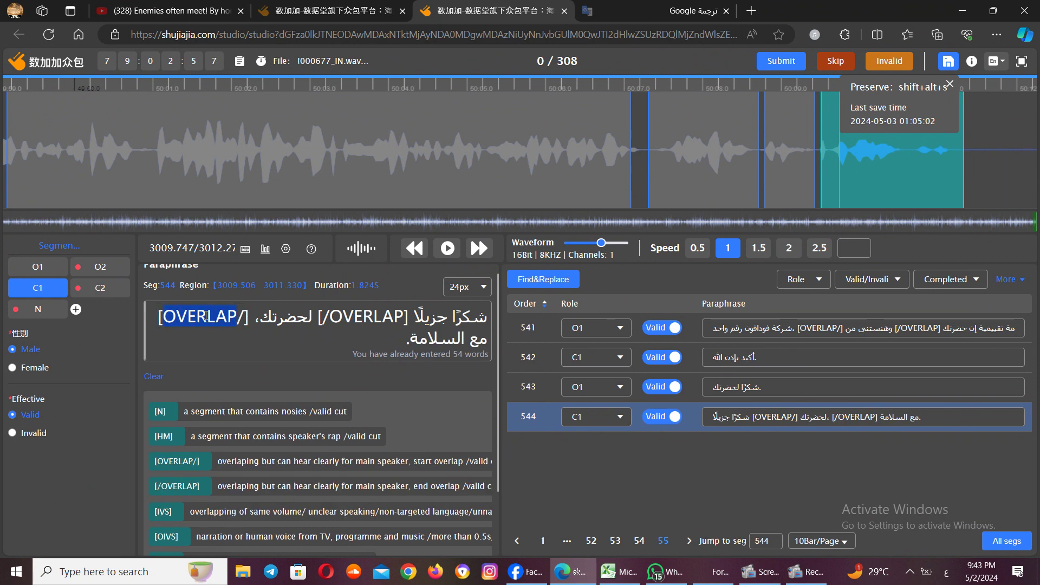
click(303, 324)
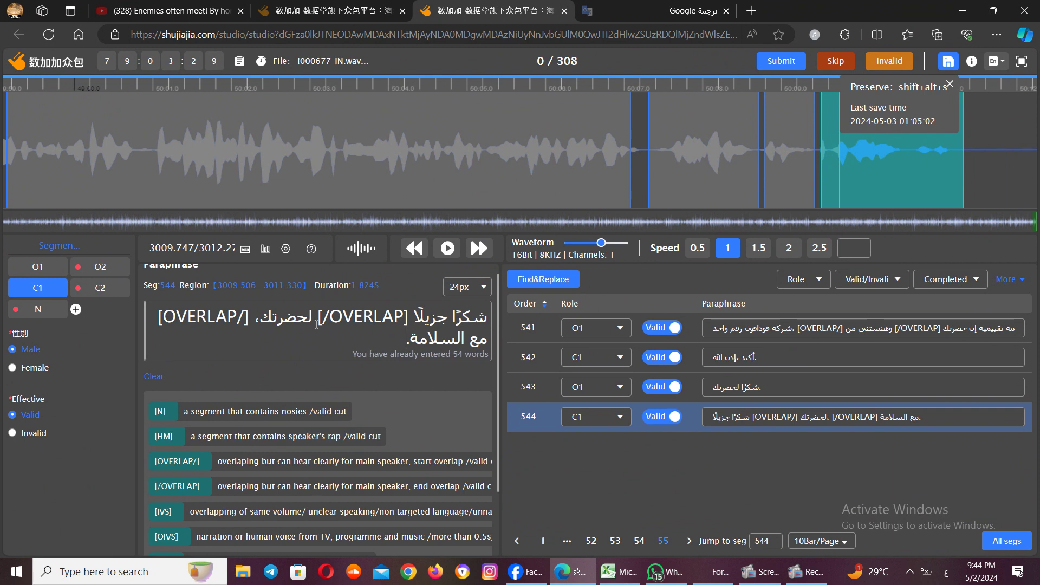
drag(254, 316, 222, 316)
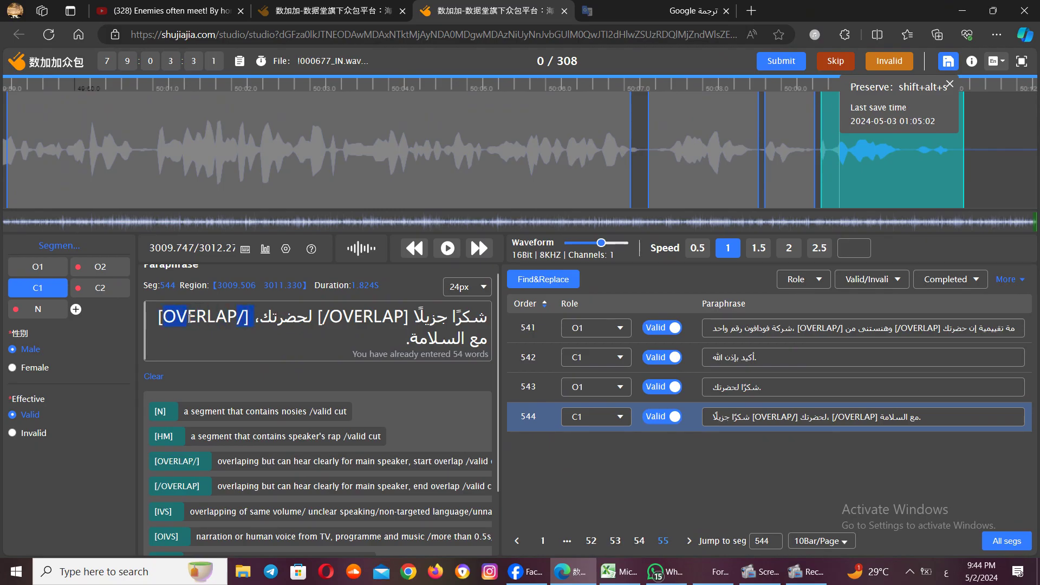
key(Delete)
key(Delete)
key(Delete)
key(Delete)
key(Delete)
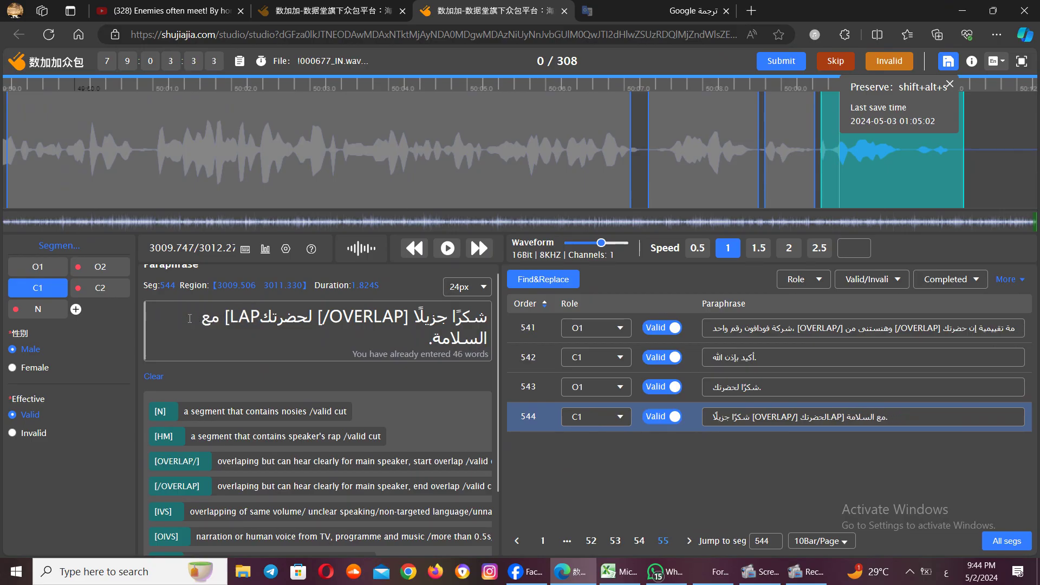
key(Delete)
key(Delete)
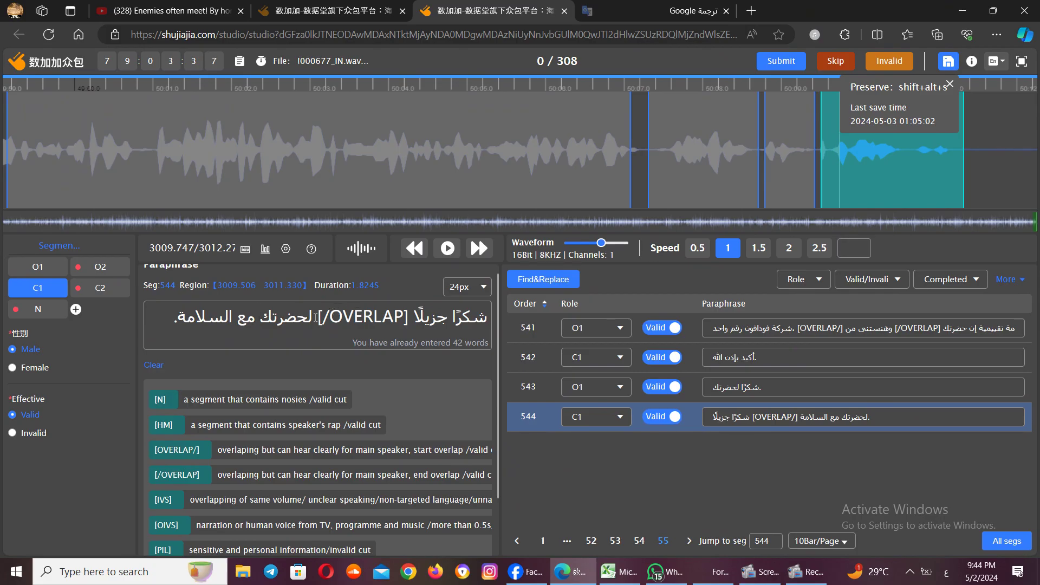
drag(314, 317, 406, 319)
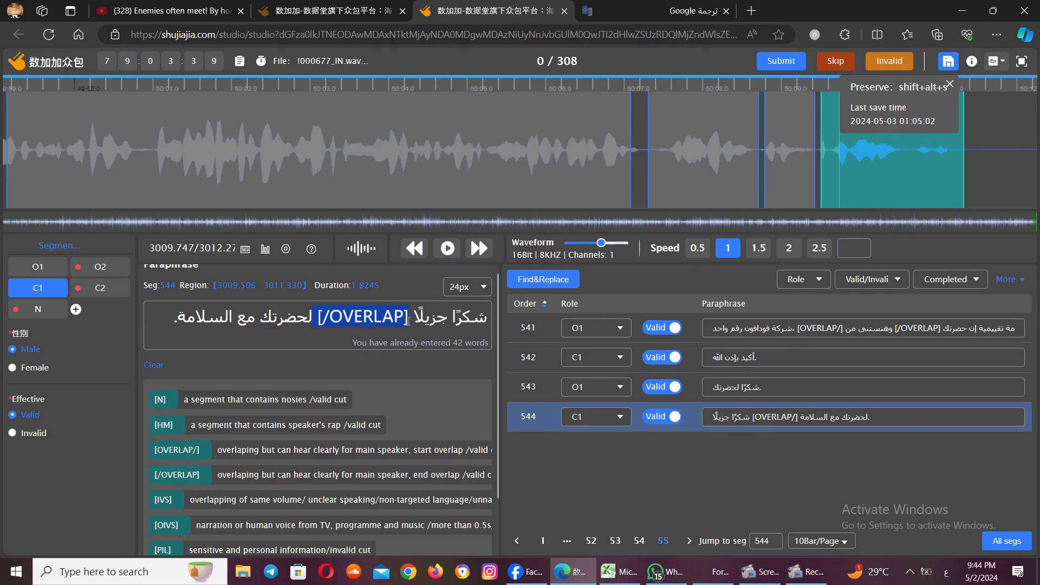
key(Delete)
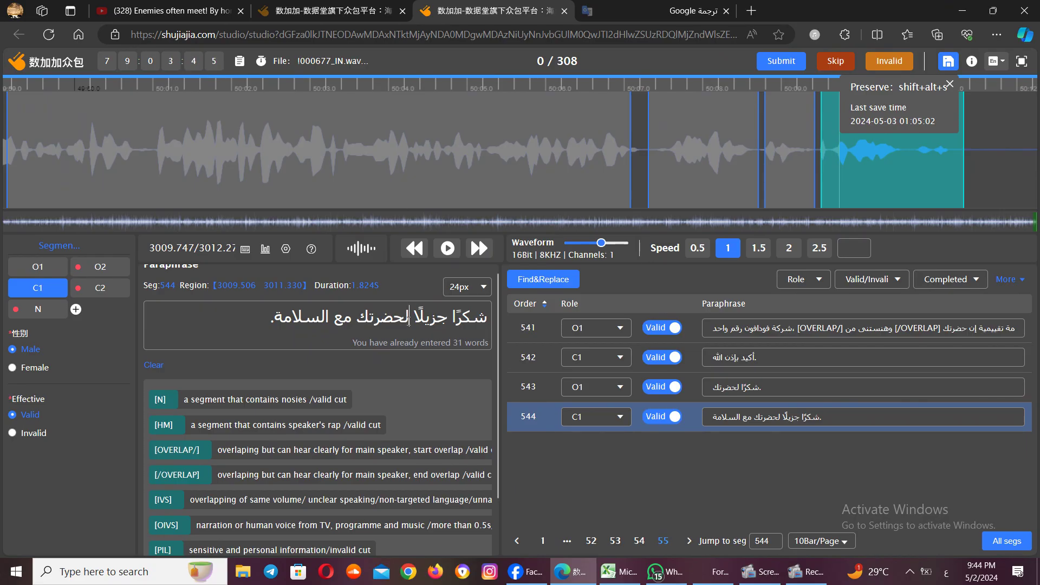
- Create a new C1 segment about 0.02 s long after segment 544 and insert the [IVS] tag as its paraphrase
click(250, 317)
drag(975, 155, 1036, 157)
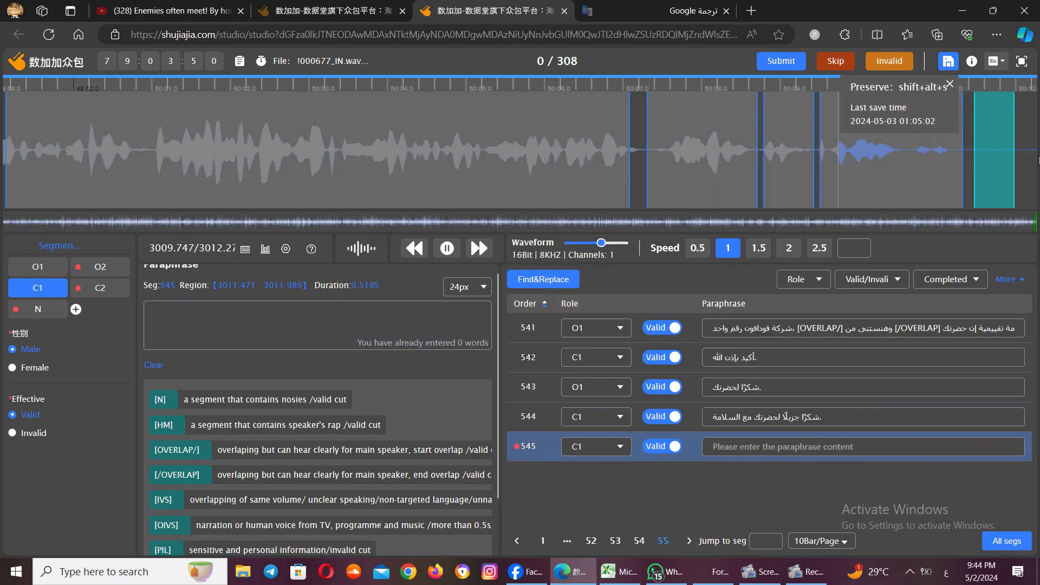
click(974, 191)
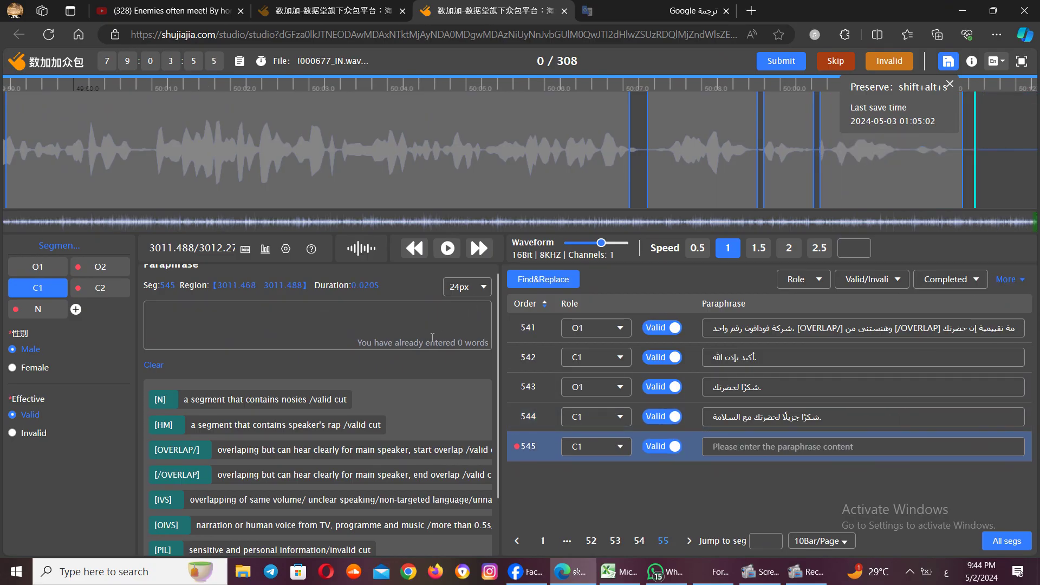
click(306, 326)
click(161, 505)
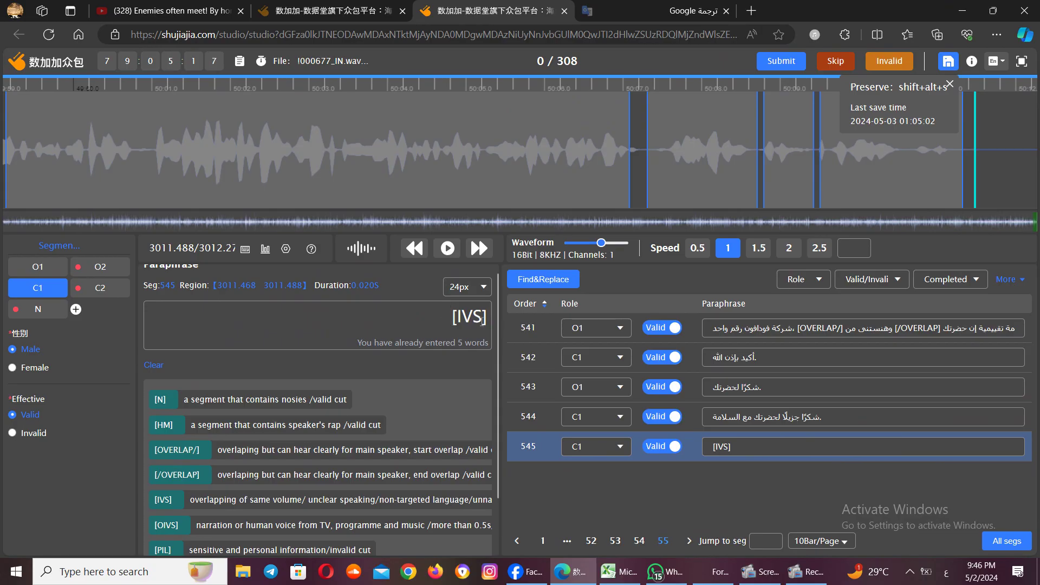
- Replace the [IVS] tag in segment 545's paraphrase with the [OIVS] tag, keeping the segment itself
mouse_move(533, 156)
drag(497, 443, 497, 487)
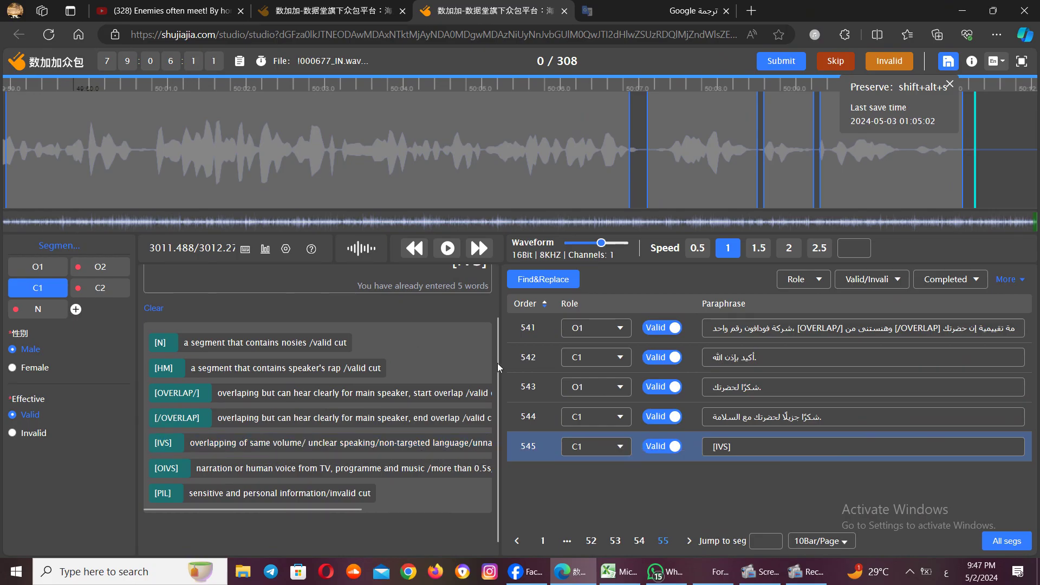
drag(497, 363, 499, 337)
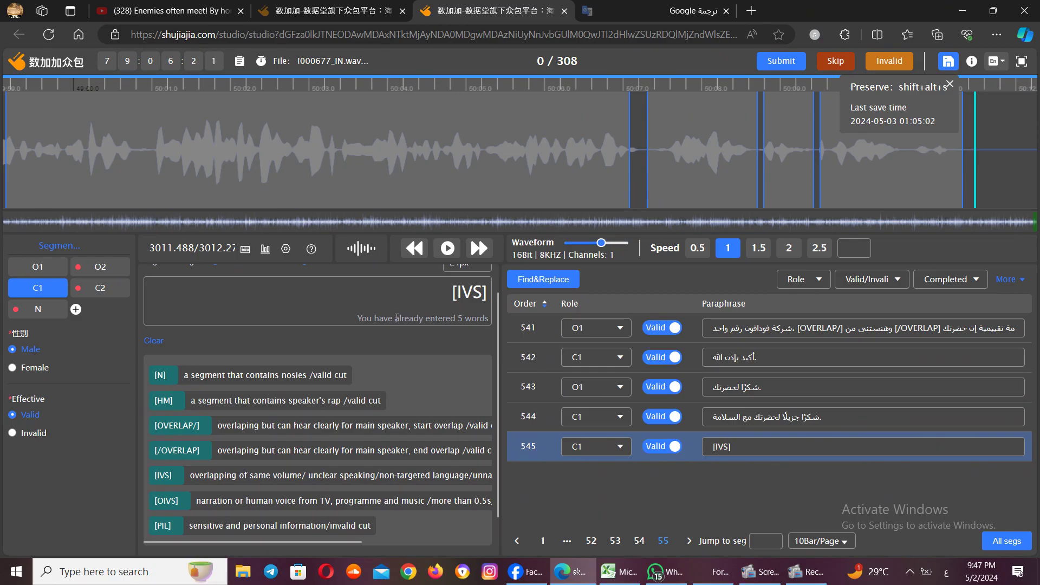
key(Delete)
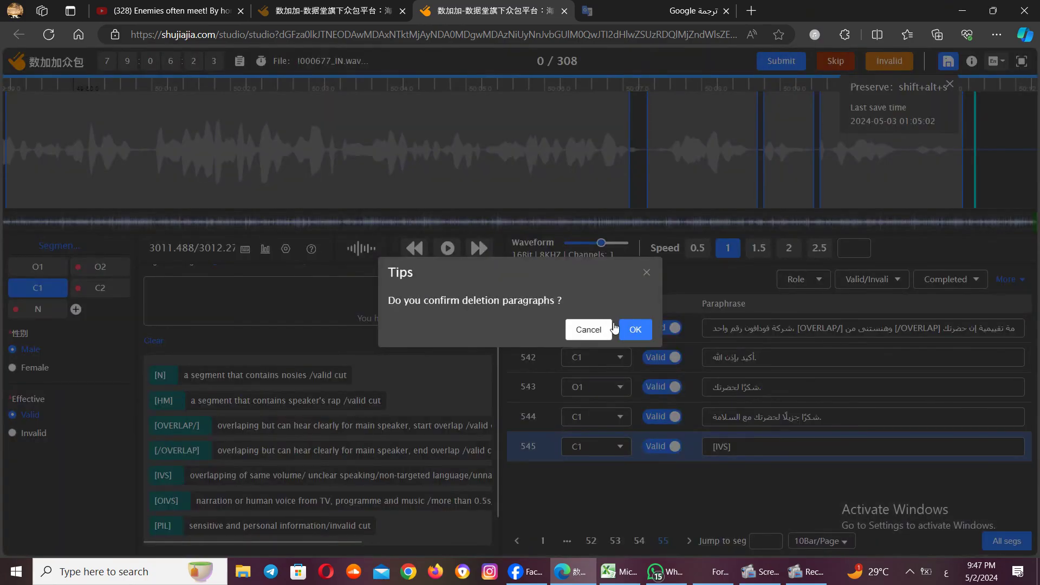
click(646, 273)
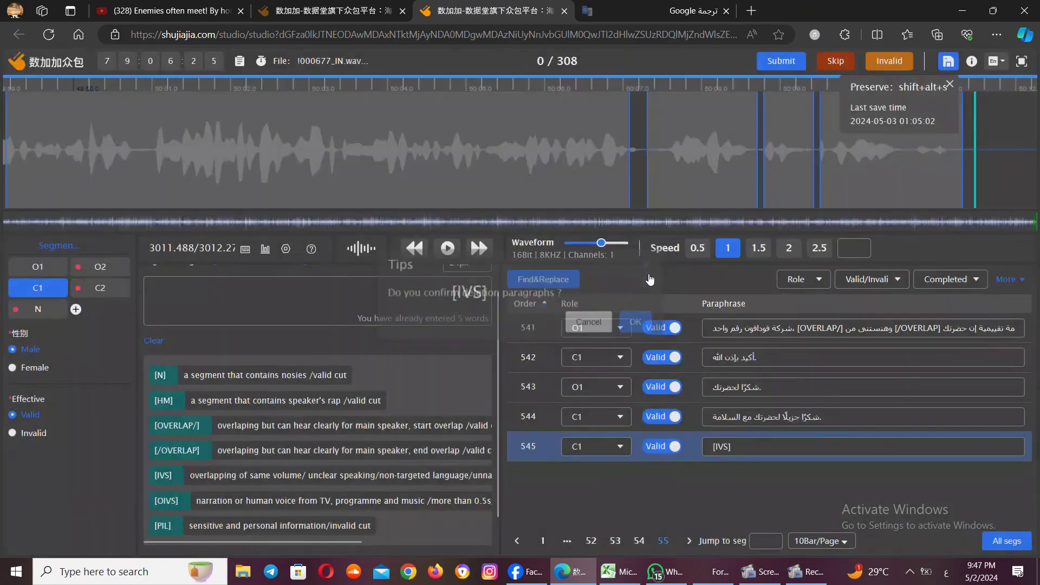
drag(454, 292, 487, 294)
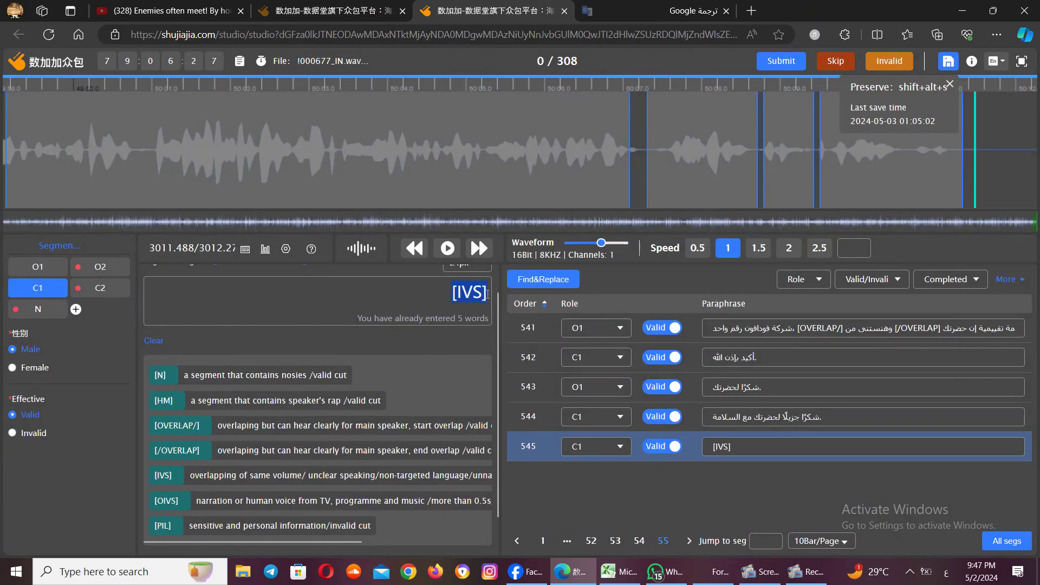
key(BackSpace)
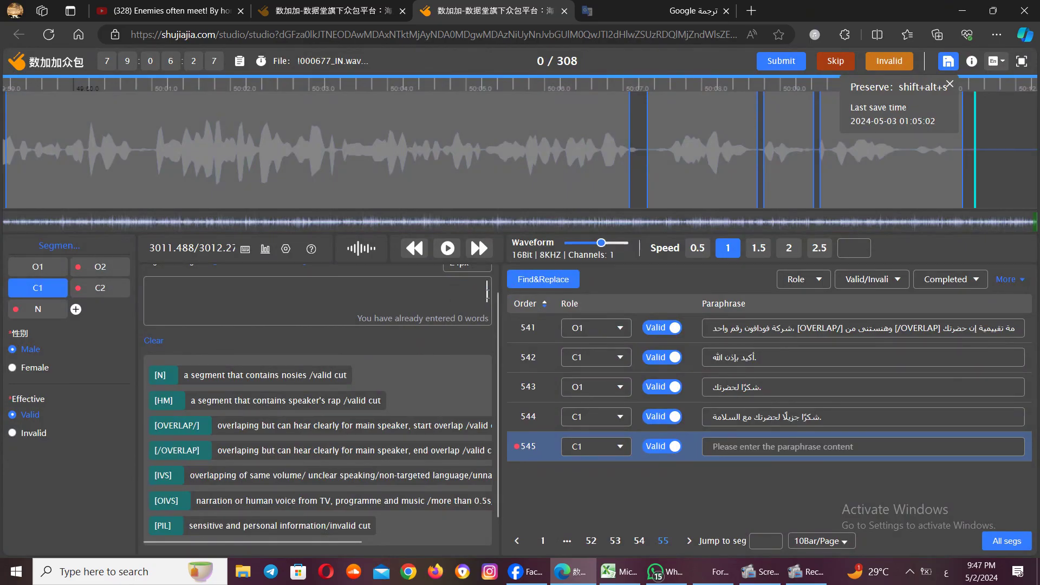
click(165, 502)
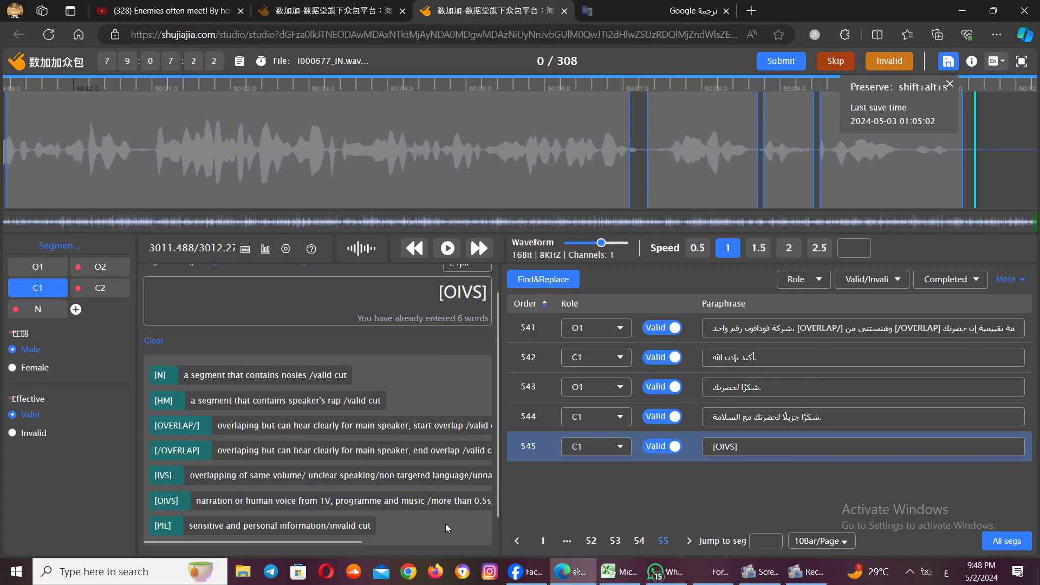
- Replace the [OIVS] tag in segment 545's paraphrase with the [PIL] sensitive information tag
mouse_move(484, 202)
key(BackSpace)
key(BackSpace)
key(BackSpace)
key(BackSpace)
key(BackSpace)
key(BackSpace)
click(181, 527)
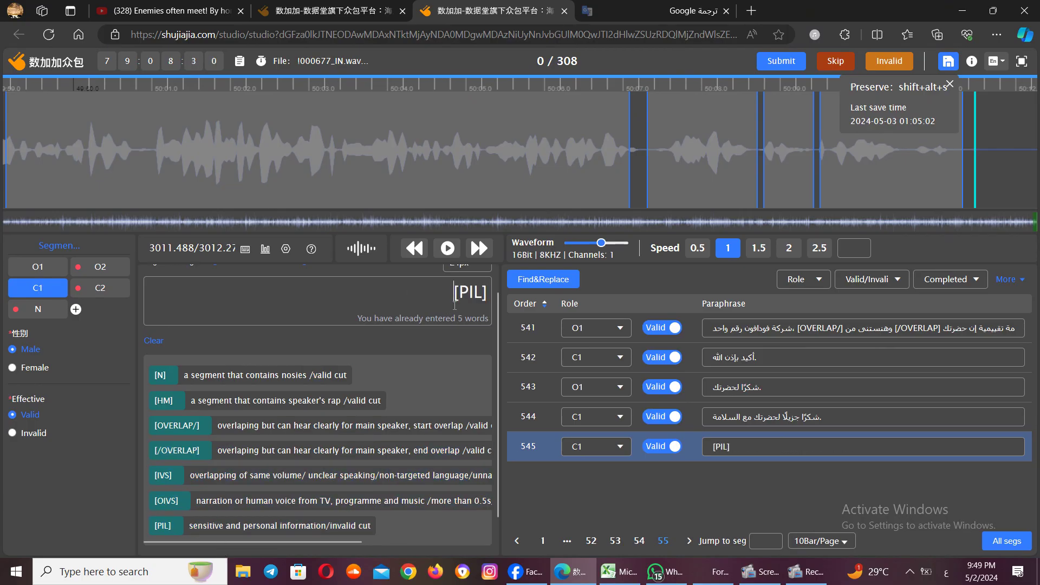
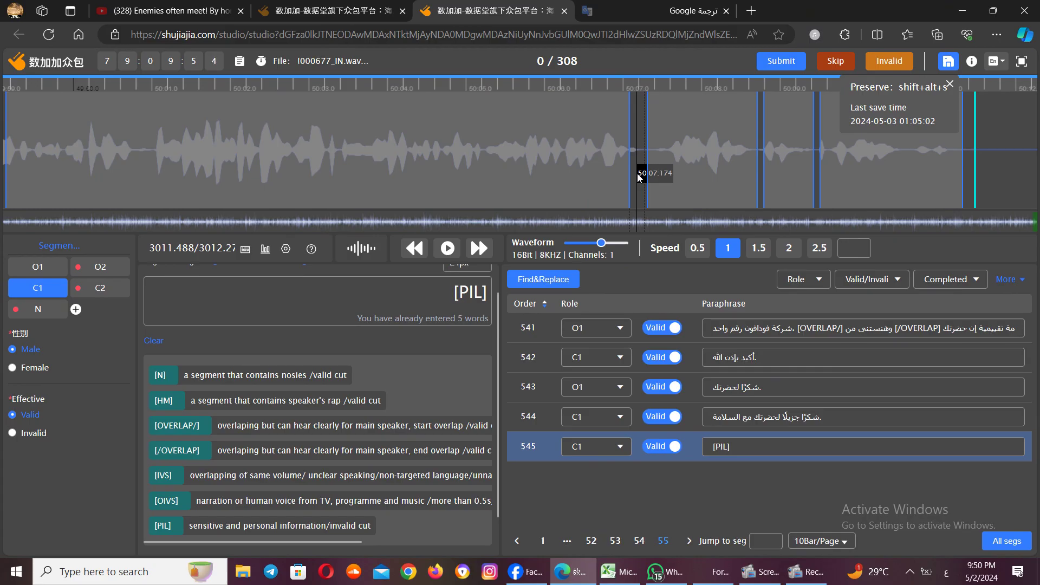
- Select segment 543 in the waveform and pause its playback
mouse_move(789, 161)
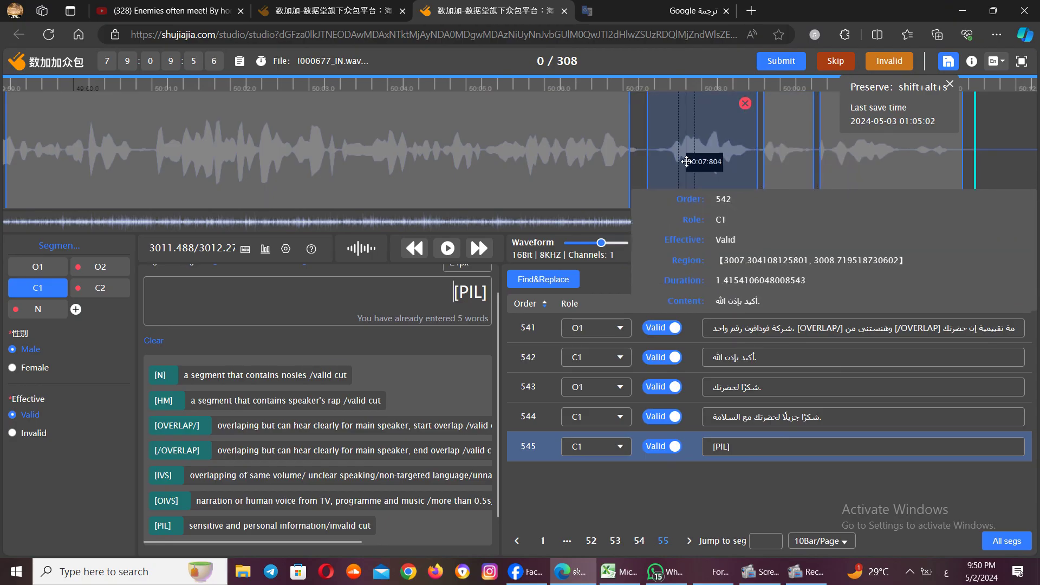
click(789, 160)
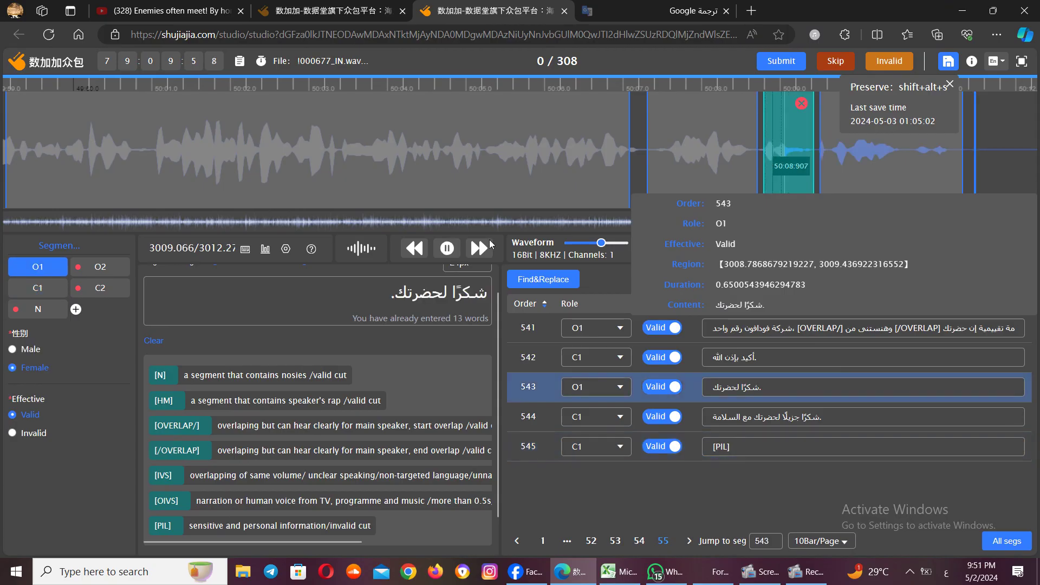
click(445, 248)
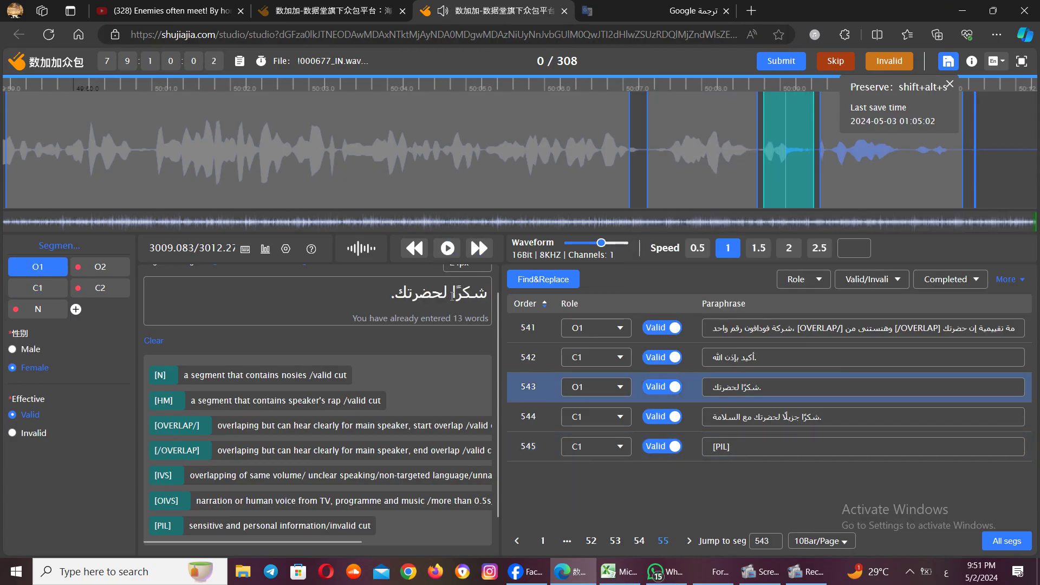
- Replace "لحضرتك." in segment 543's paraphrase with a lone period, and undo the replacement
drag(449, 298, 379, 298)
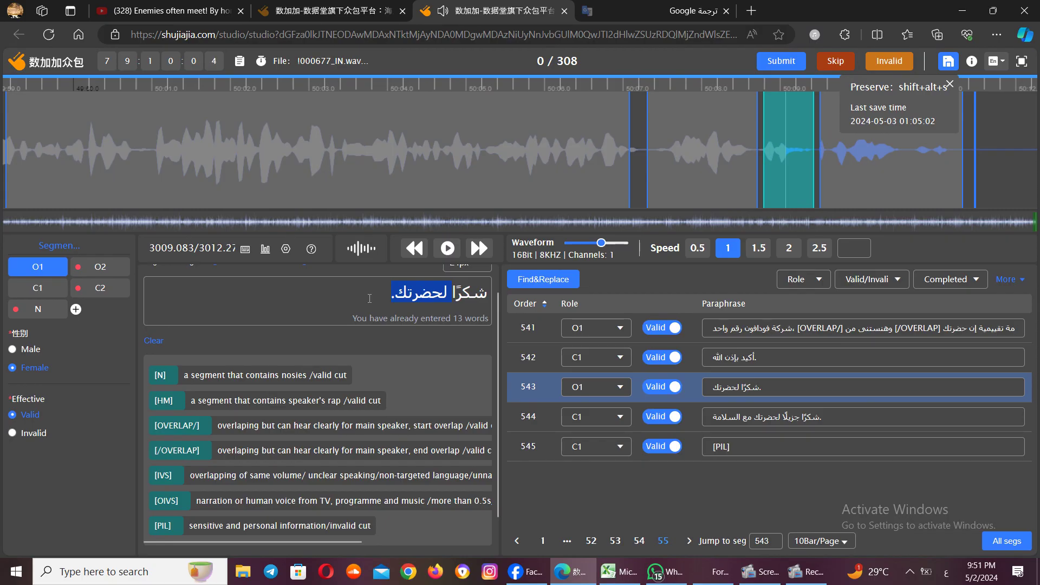
key(BackSpace)
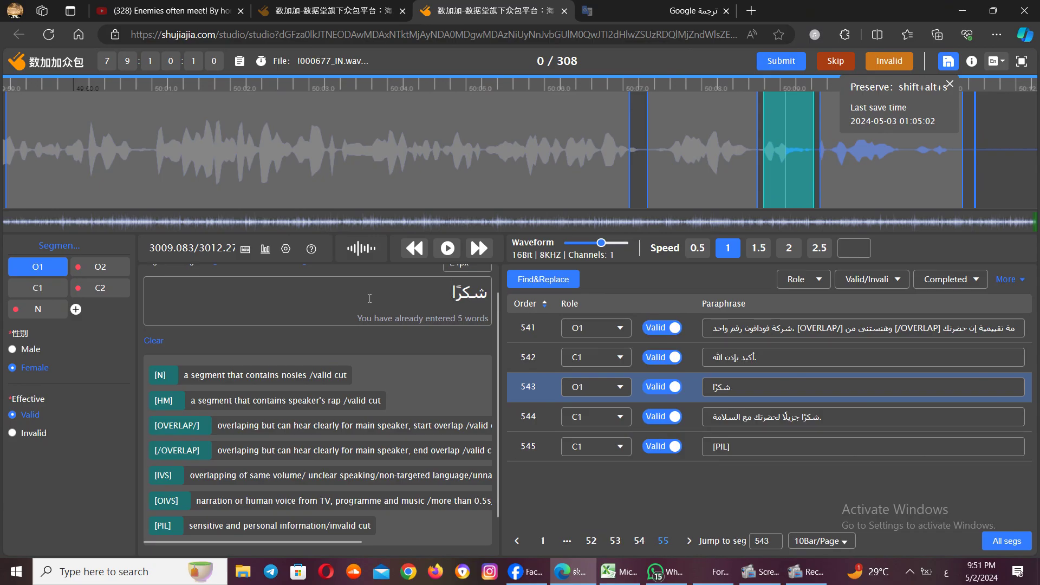
text(.)
key(ctrl+z)
key(ctrl+z)
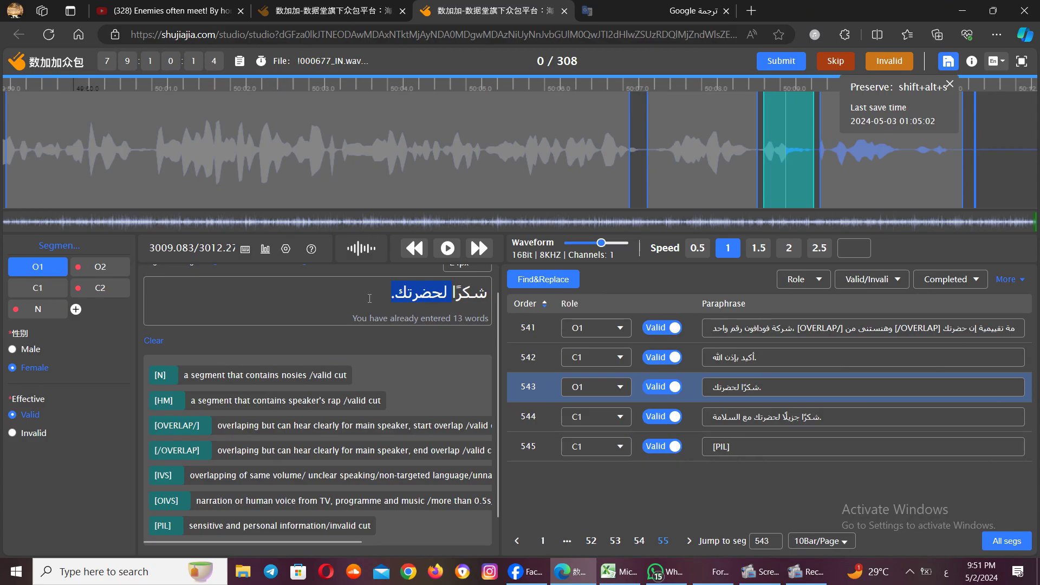
- Insert the [PIL] tag at the end of segment 543's paraphrase text
click(392, 296)
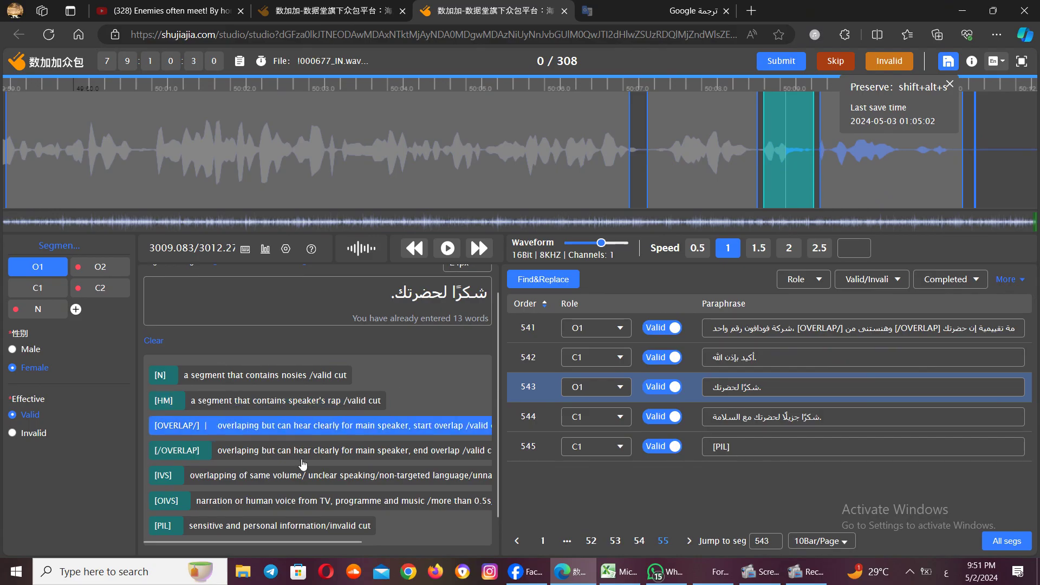
click(332, 527)
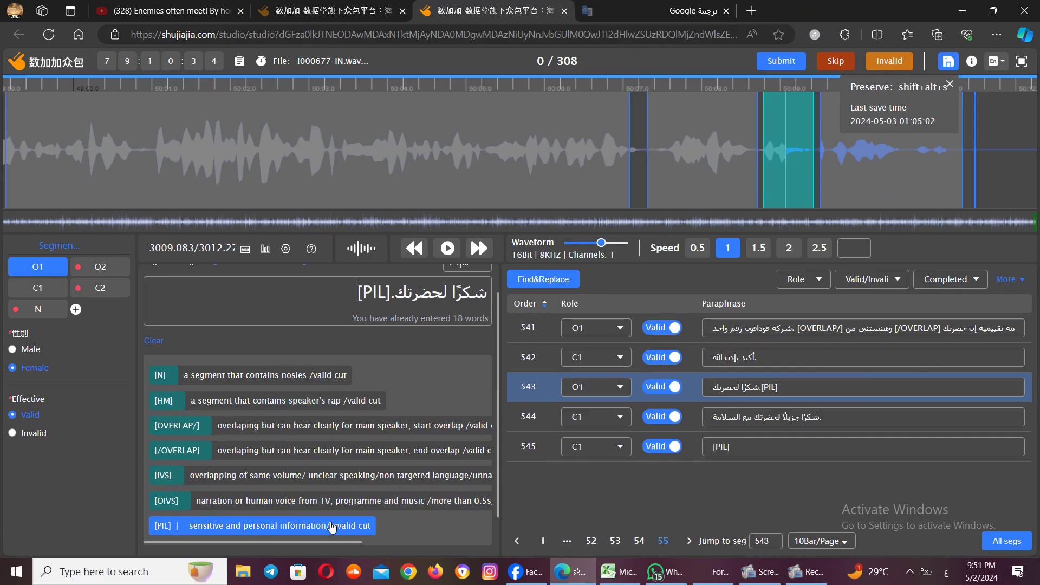
- Delete the [PIL] tag from the end of segment 543's paraphrase
key(BackSpace)
key(BackSpace)
key(BackSpace)
key(BackSpace)
key(BackSpace)
- Select segment 545 in the waveform and delete the [PIL] tag from its paraphrase
click(973, 153)
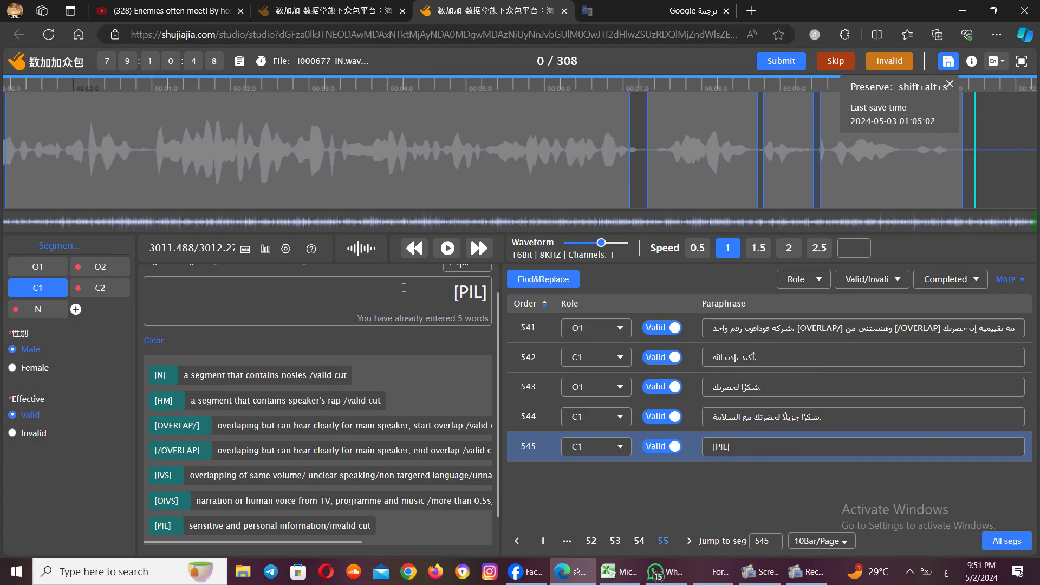
drag(453, 292, 489, 296)
key(BackSpace)
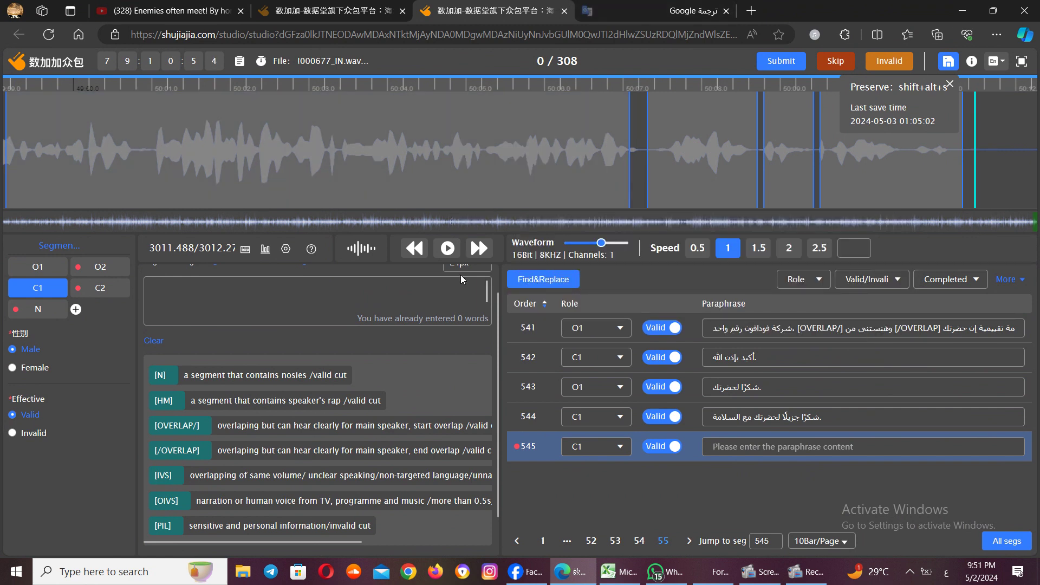
- Switch the input language to English and enter "pubg" as segment 545's paraphrase
text(ح)
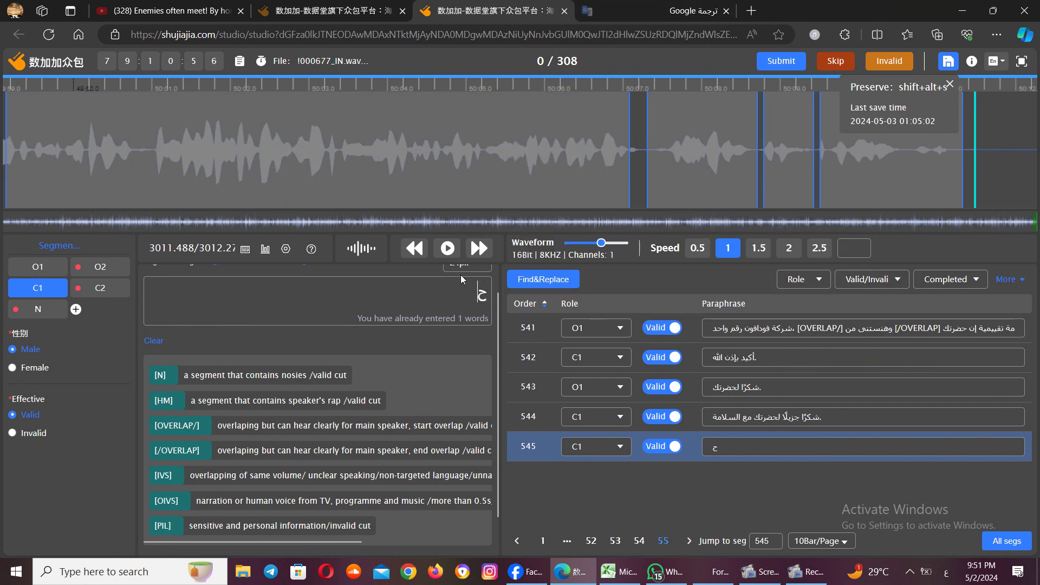
key(BackSpace)
key(alt+shift)
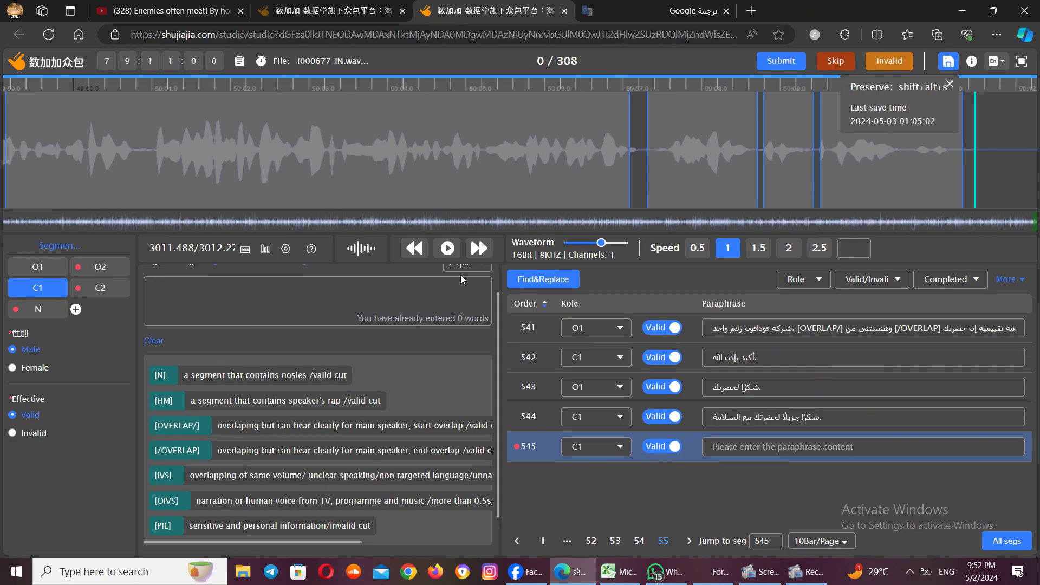
text(pubge)
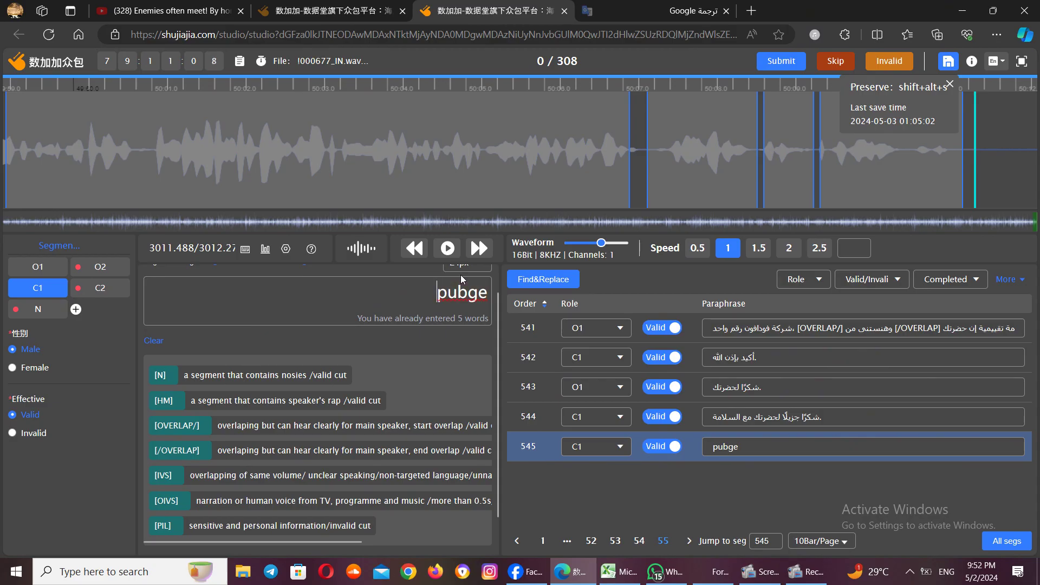
key(BackSpace)
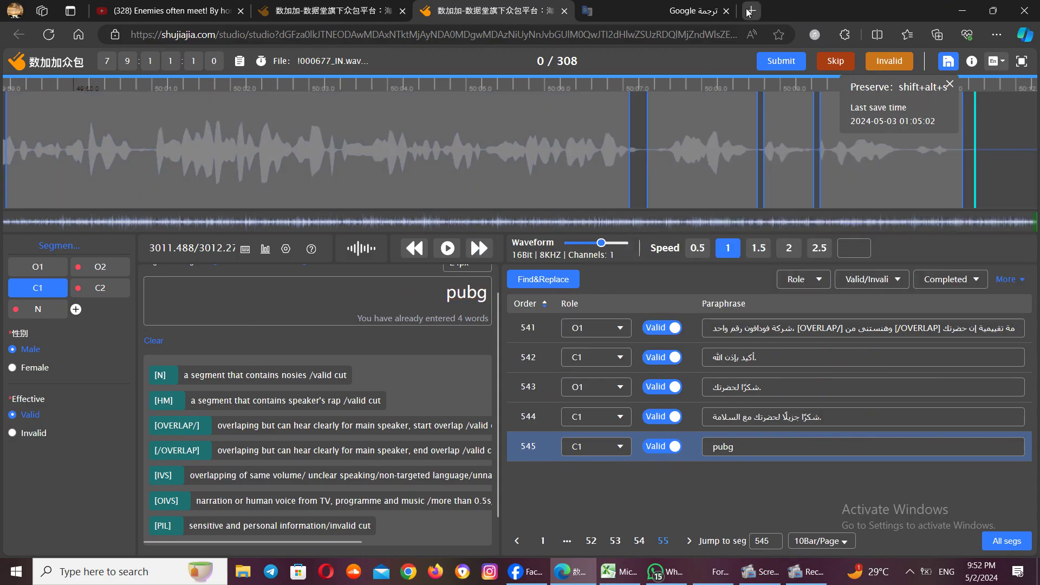
click(748, 11)
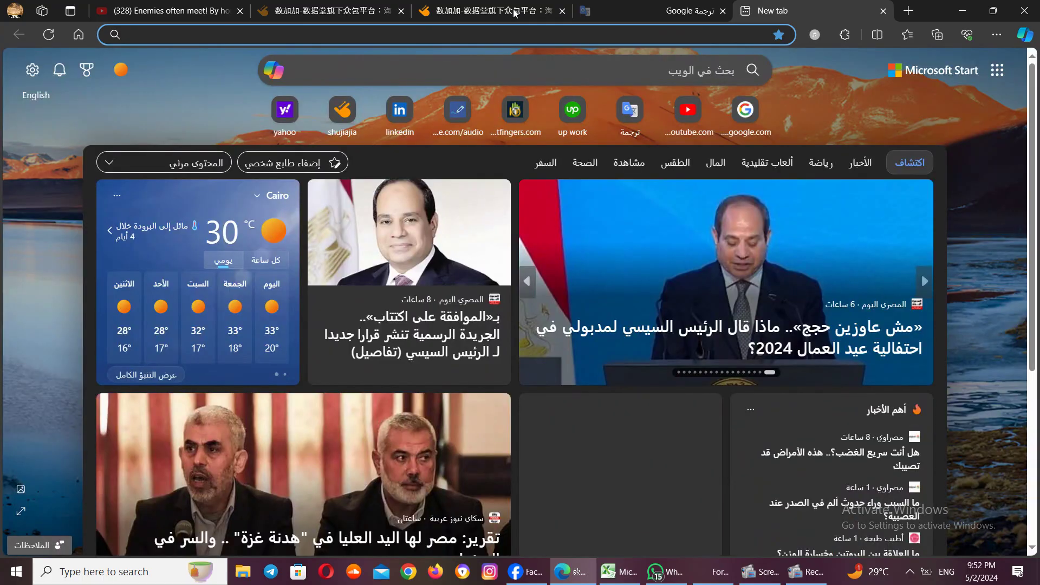
key(ctrl+w)
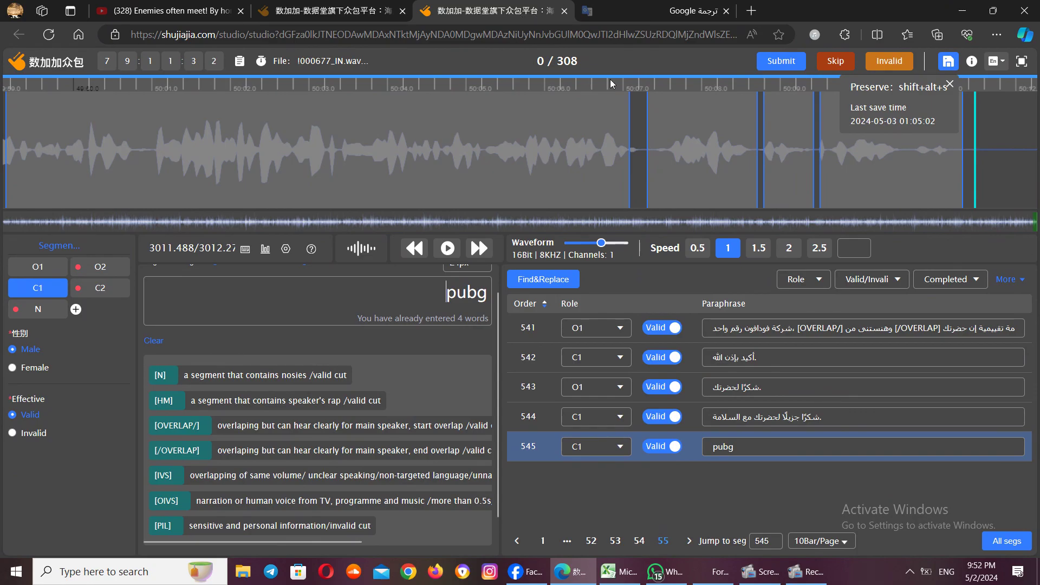
click(660, 6)
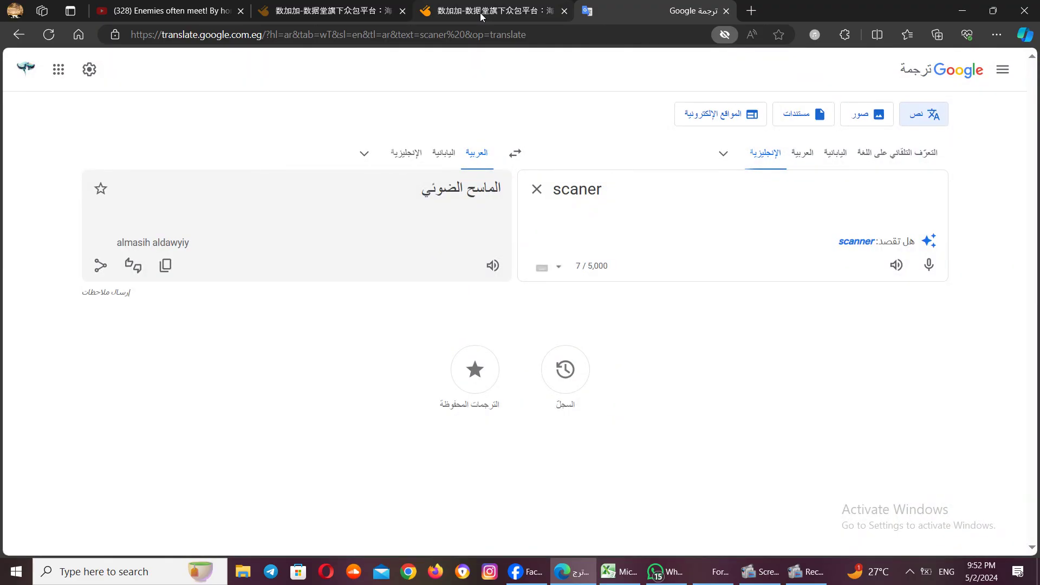
click(481, 13)
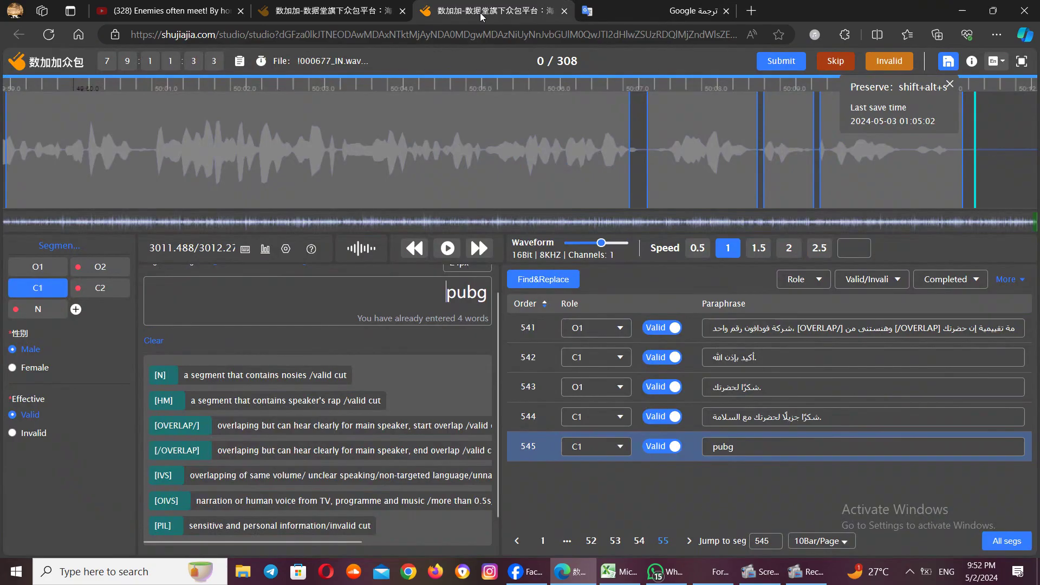
- Delete "pubg" from segment 545's paraphrase and go to page 55 of the segment list
double_click(444, 299)
key(BackSpace)
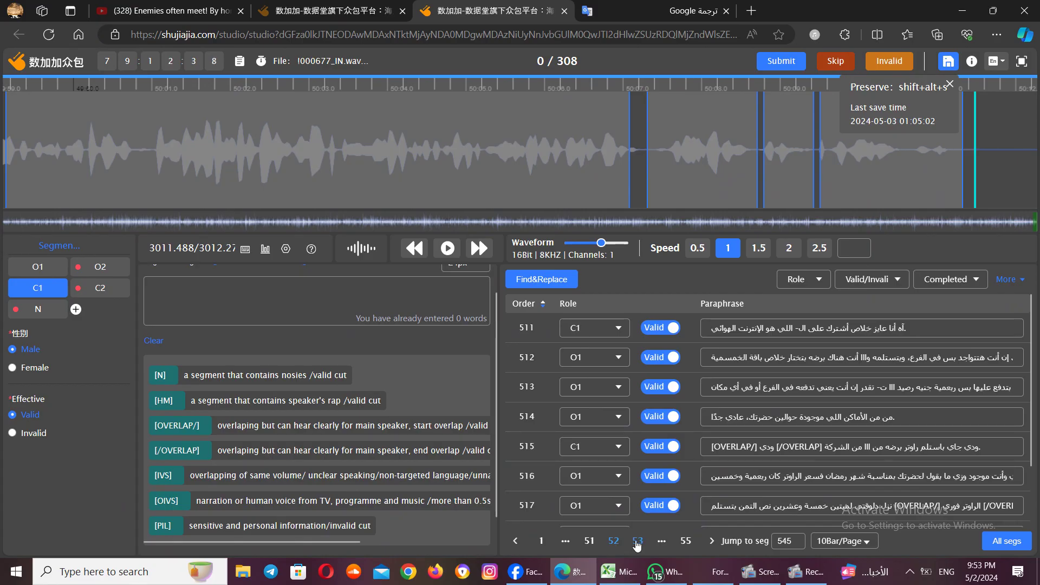
click(686, 541)
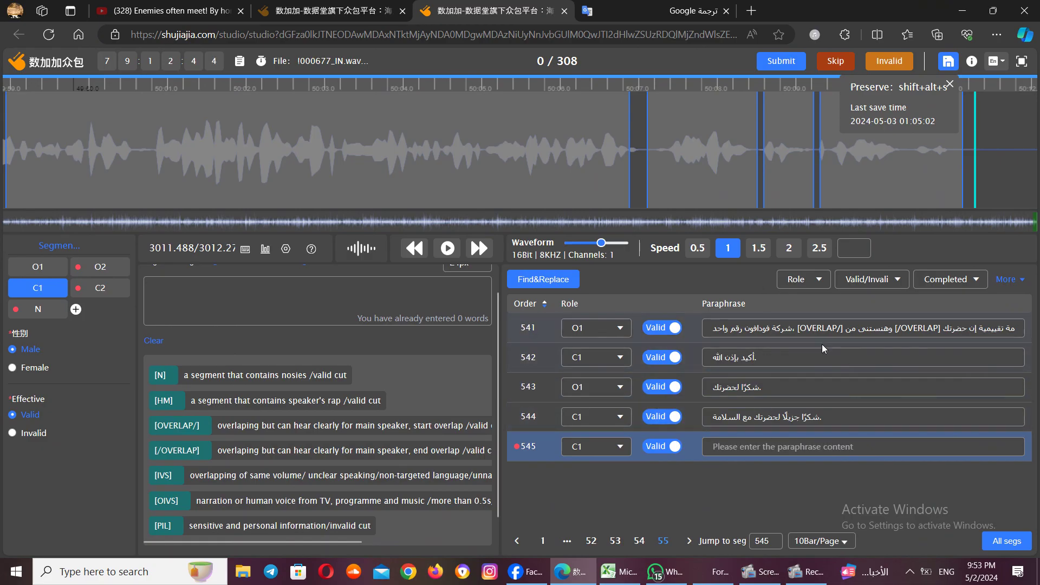
- Open the saved data suggestions for segment 545 and fill its paraphrase with the last entry, the one containing "five g"
click(788, 387)
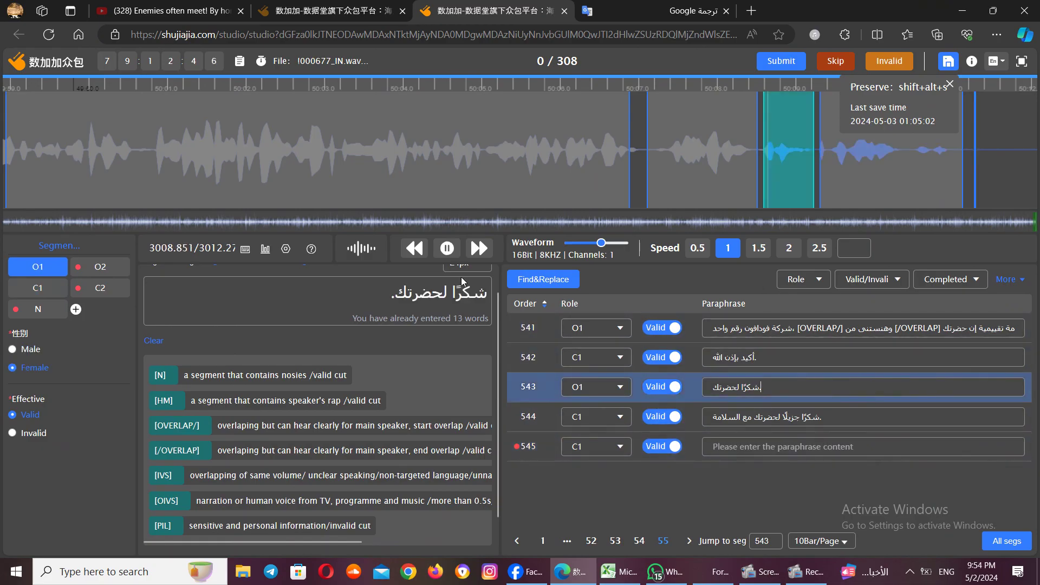
click(728, 439)
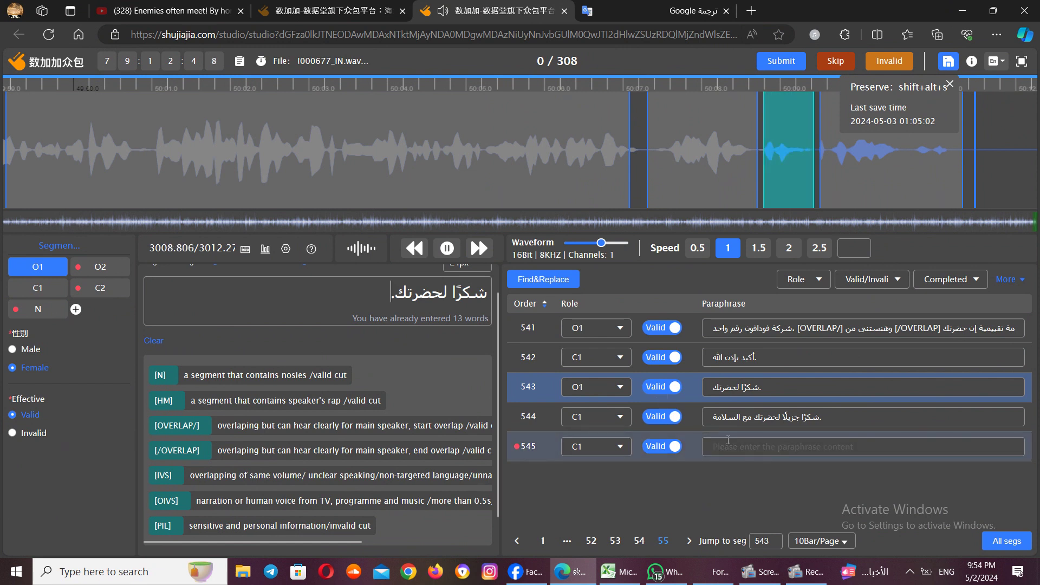
click(729, 440)
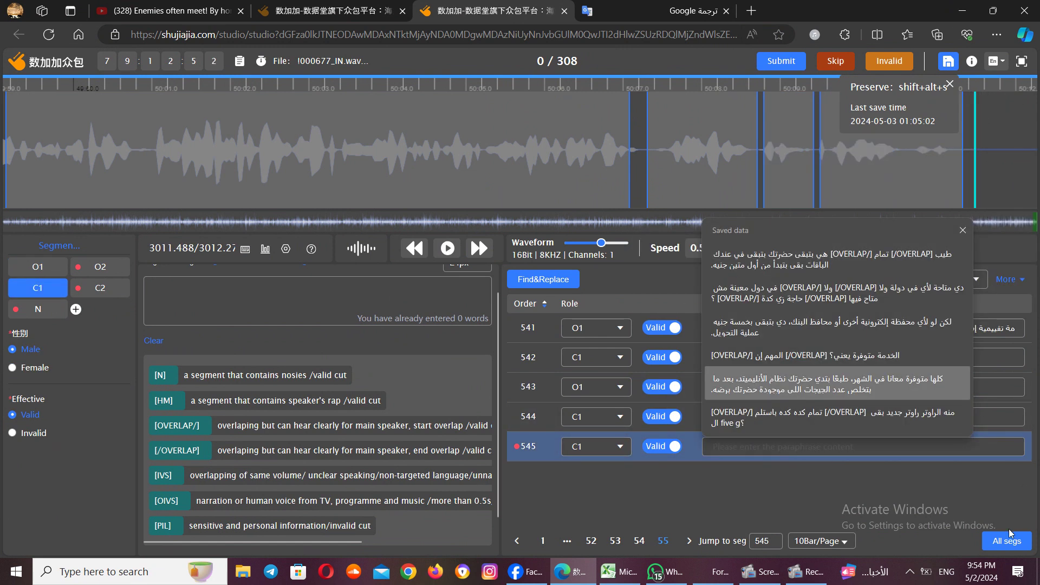
click(938, 470)
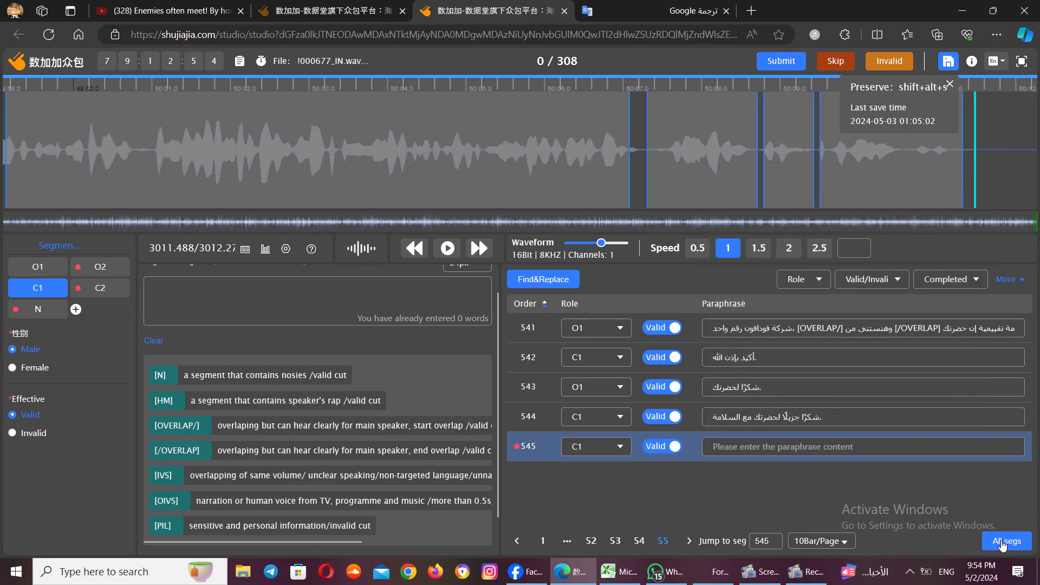
click(893, 444)
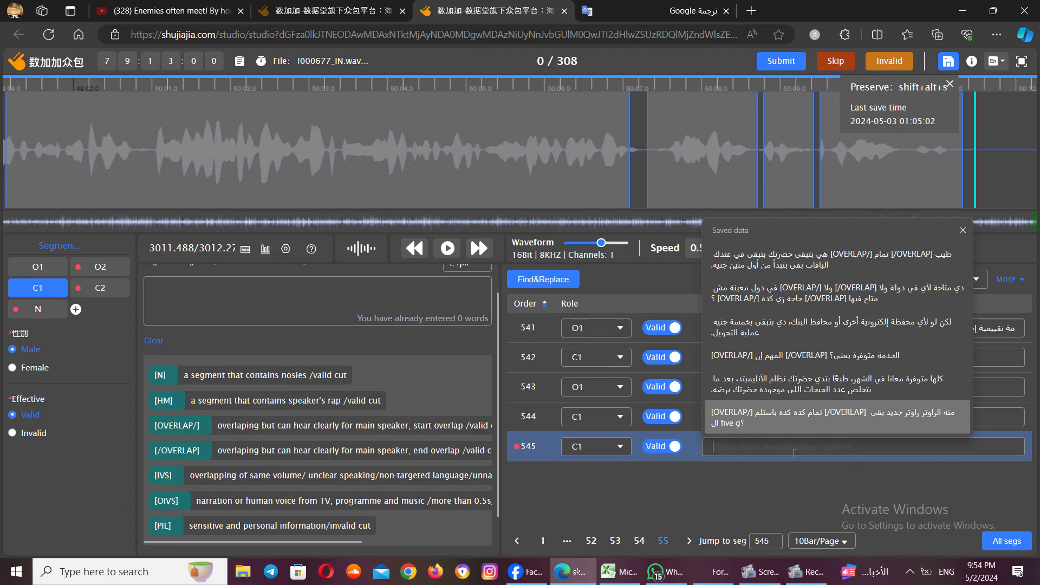
click(895, 486)
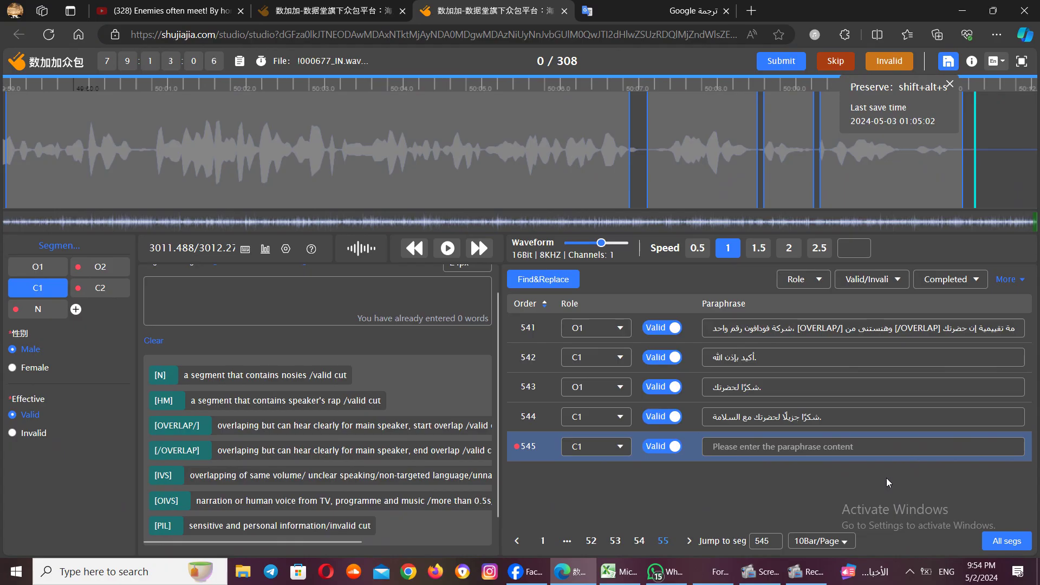
click(864, 447)
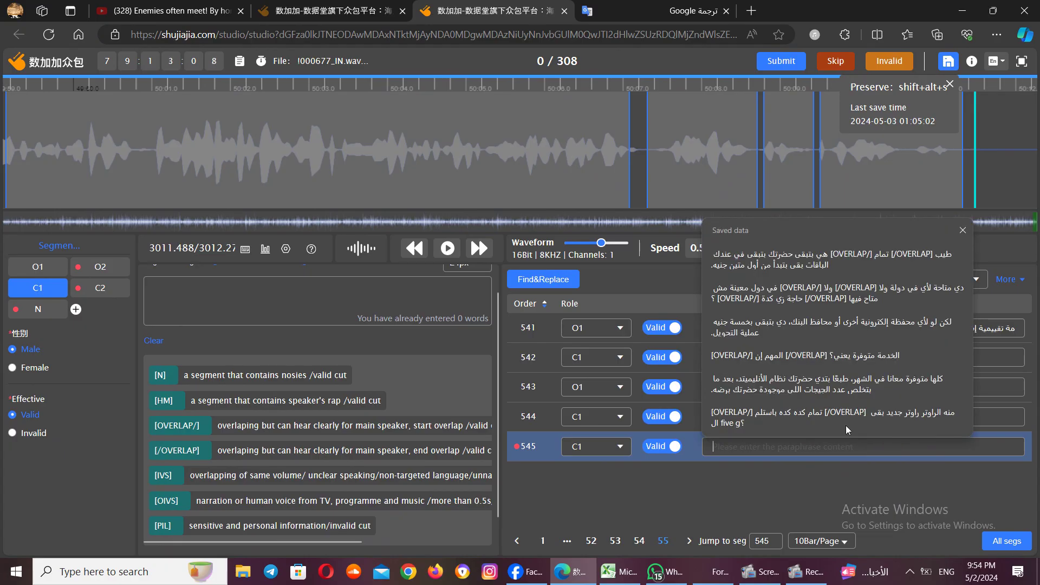
click(840, 421)
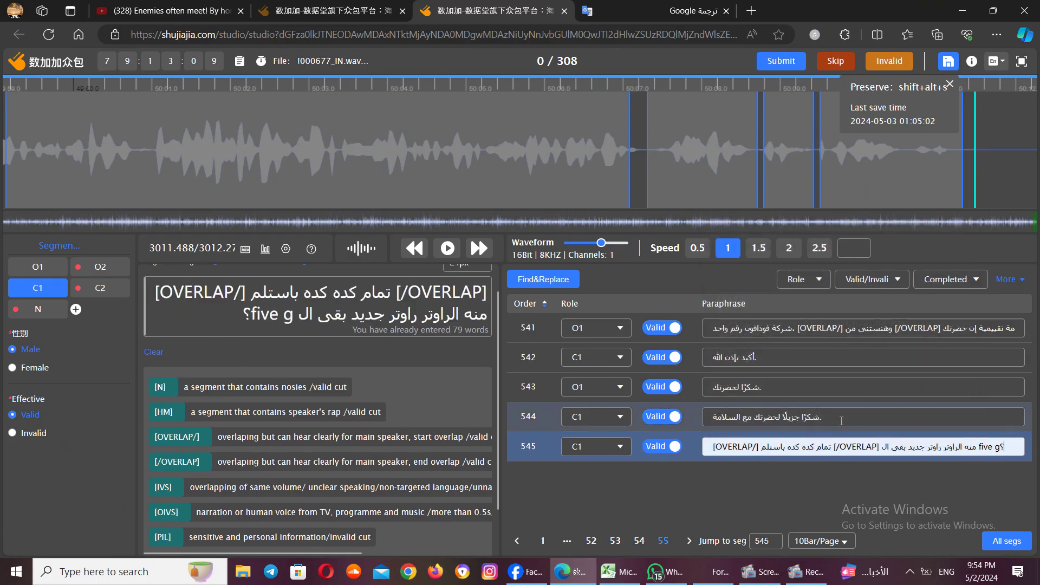
- Copy the whole inserted text in segment 545's paraphrase and clear it
click(847, 458)
triple_click(846, 456)
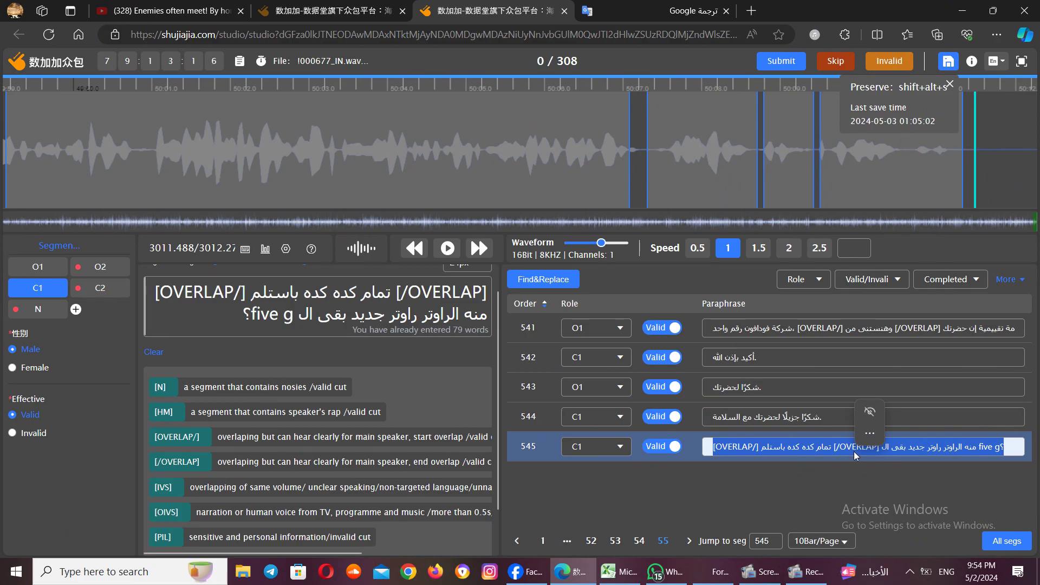
key(ctrl+c)
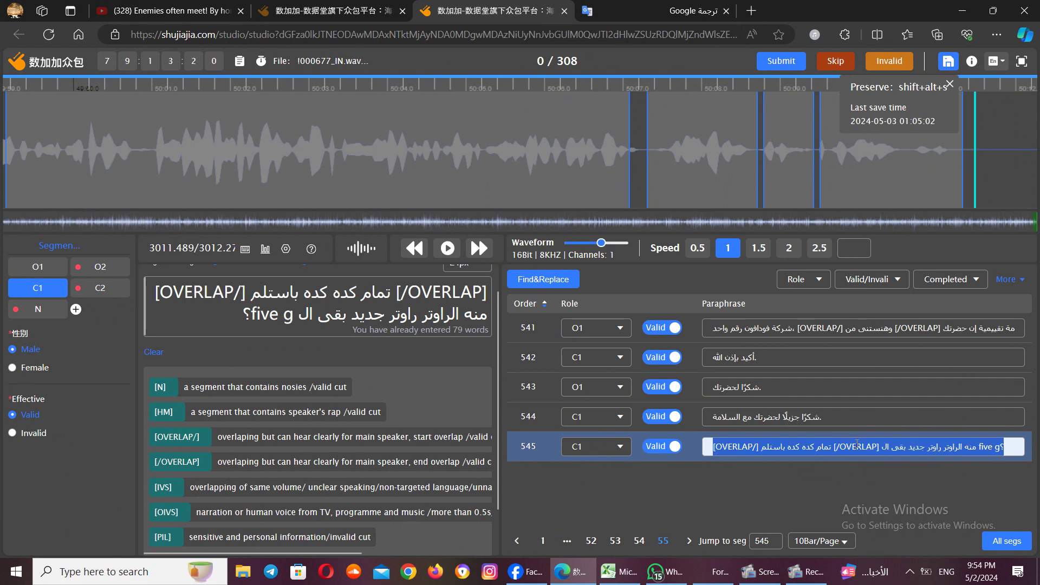
key(BackSpace)
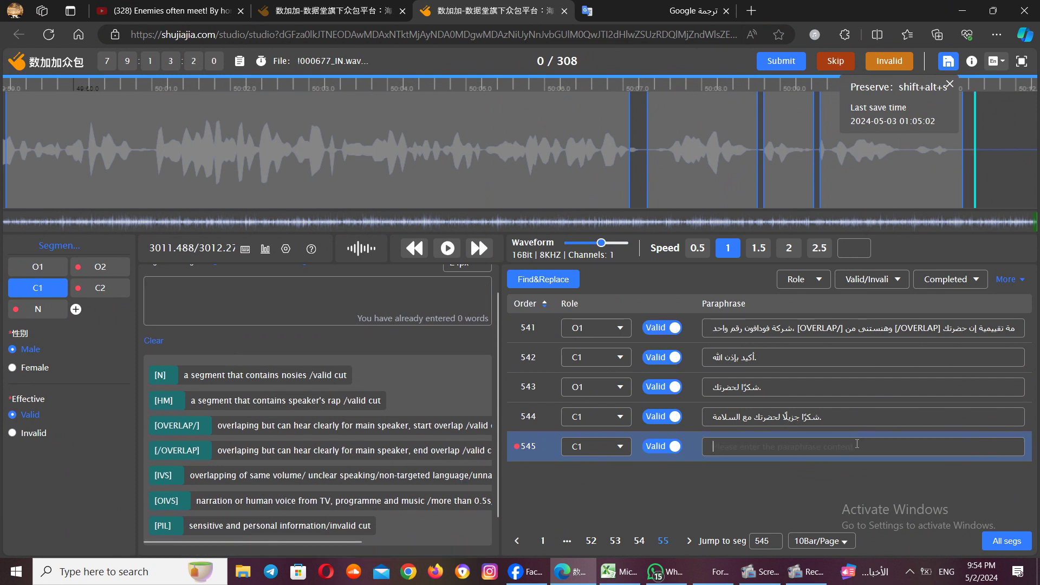
- Open the overview of all segments and examine the status markers down to segment 545
click(1012, 546)
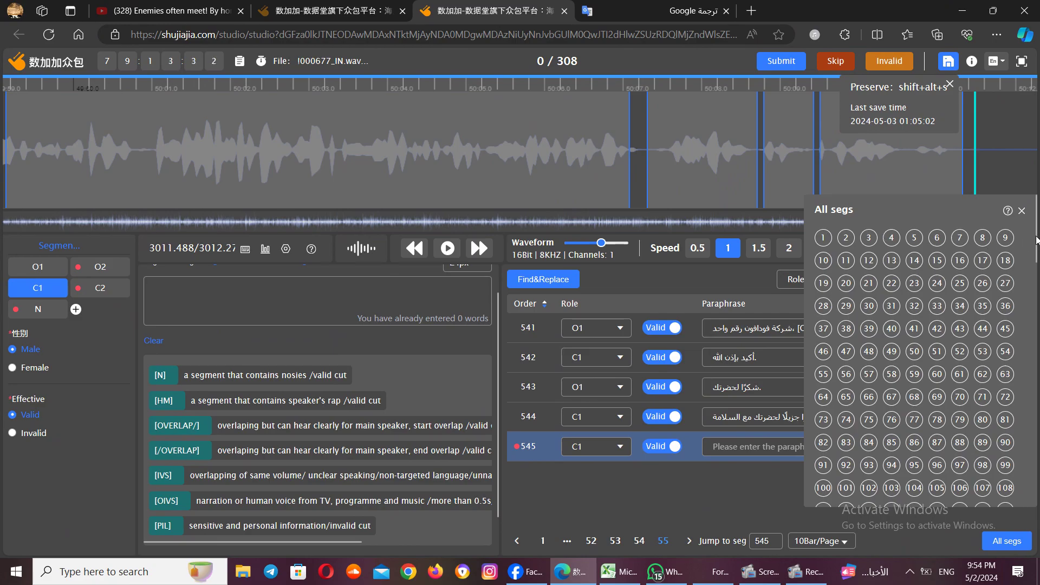
drag(1036, 253, 1030, 472)
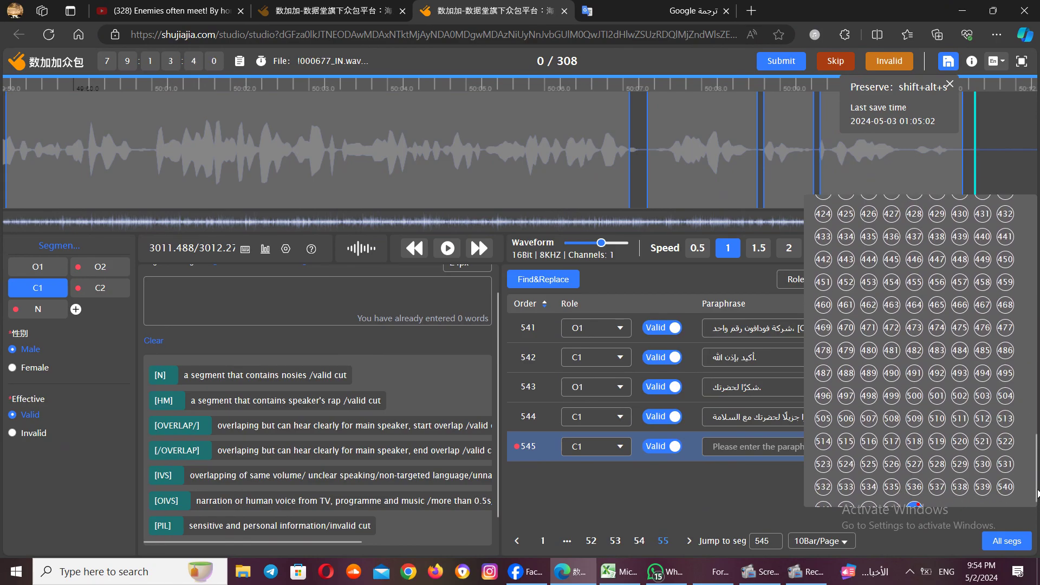
drag(1037, 502, 1036, 506)
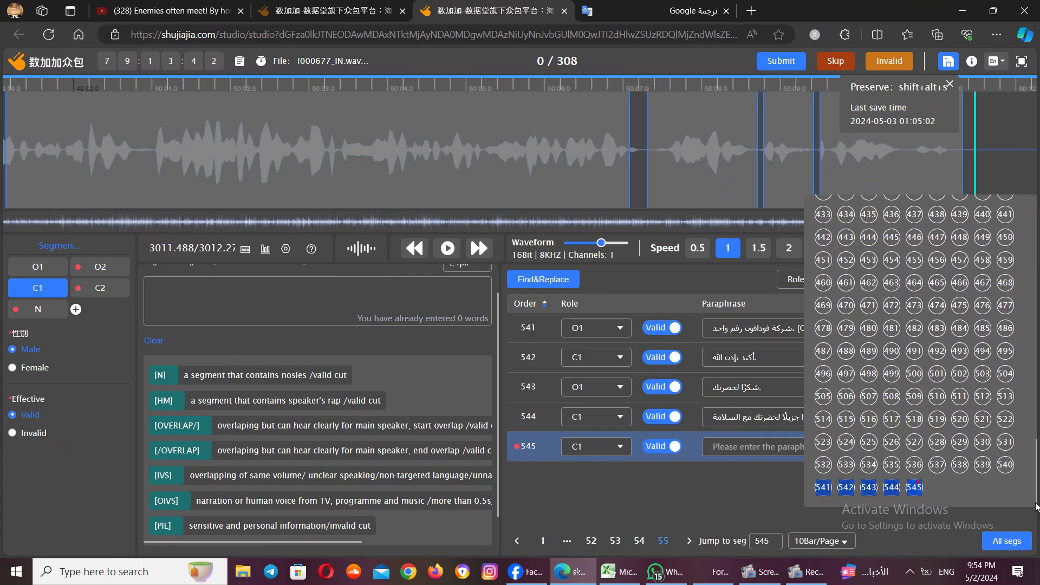
click(951, 489)
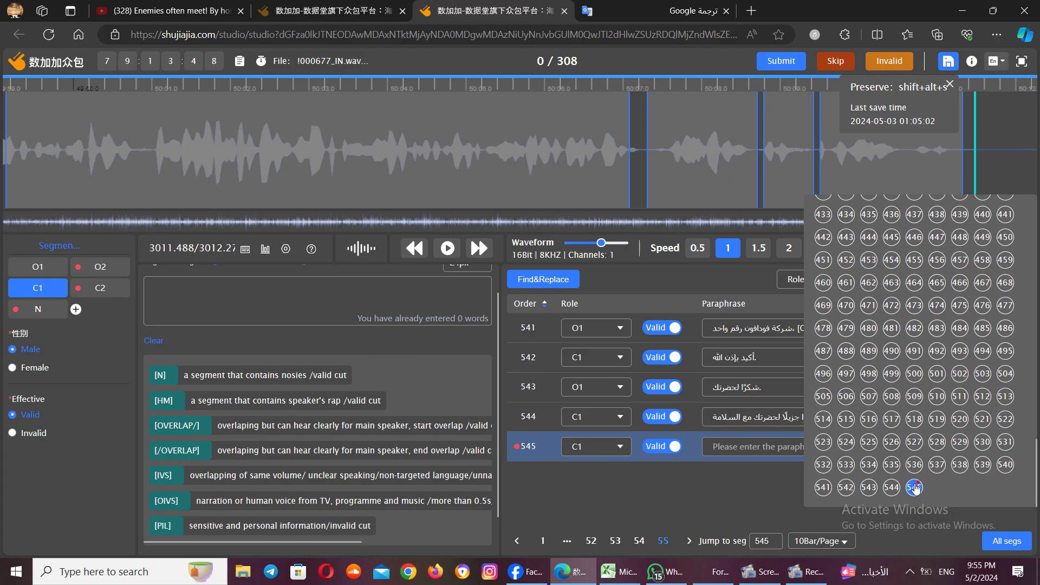
- Enter "ds" as segment 545's paraphrase to test its marker in the overview, and delete the text
click(782, 446)
click(397, 292)
text(ds)
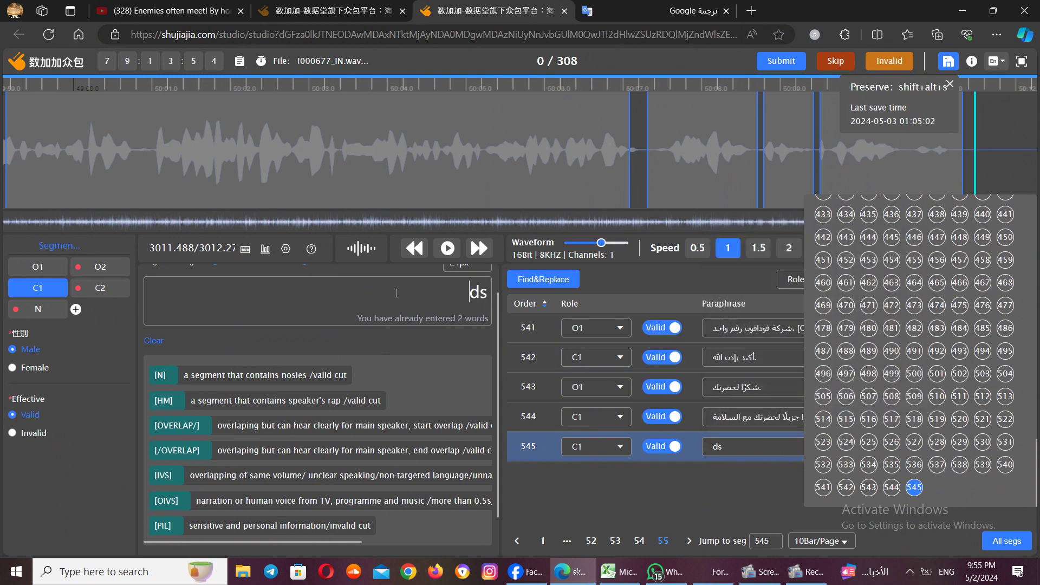
key(BackSpace)
key(BackSpace)
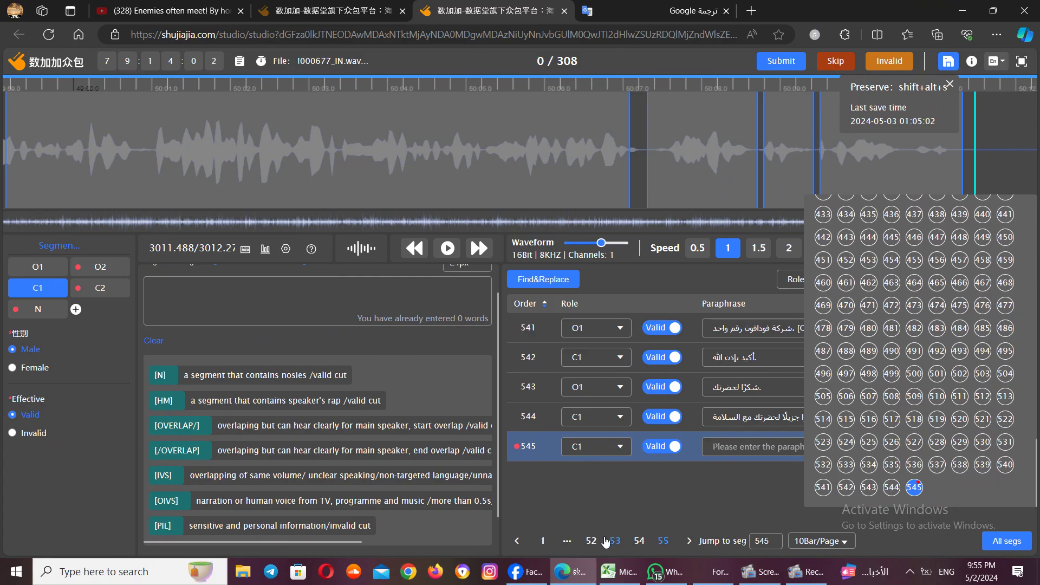
- Show page 54 of the segment list, close the all-segments overview, and review the paraphrases of segments 531 to 540
click(640, 542)
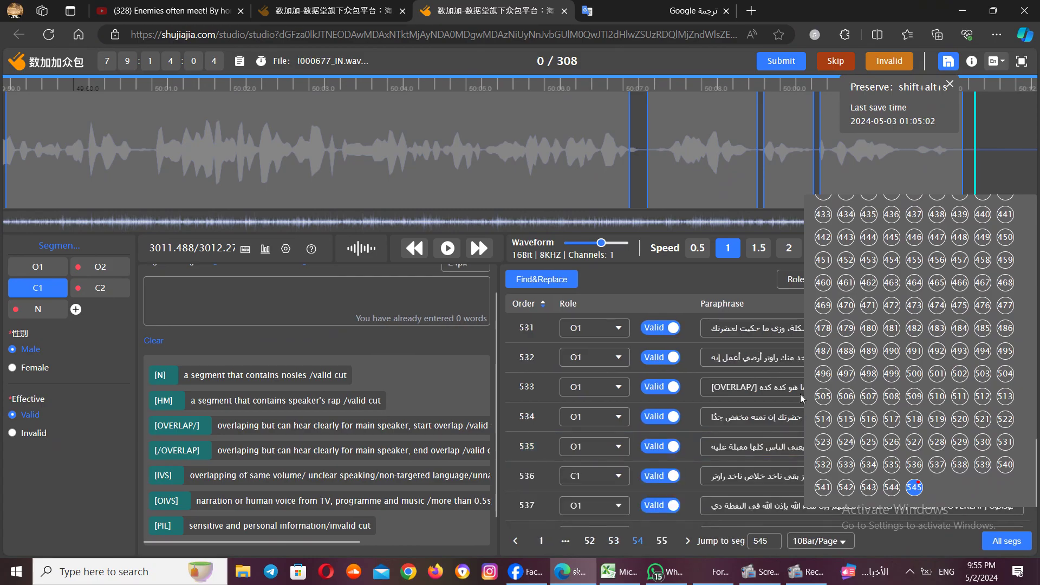
click(1012, 546)
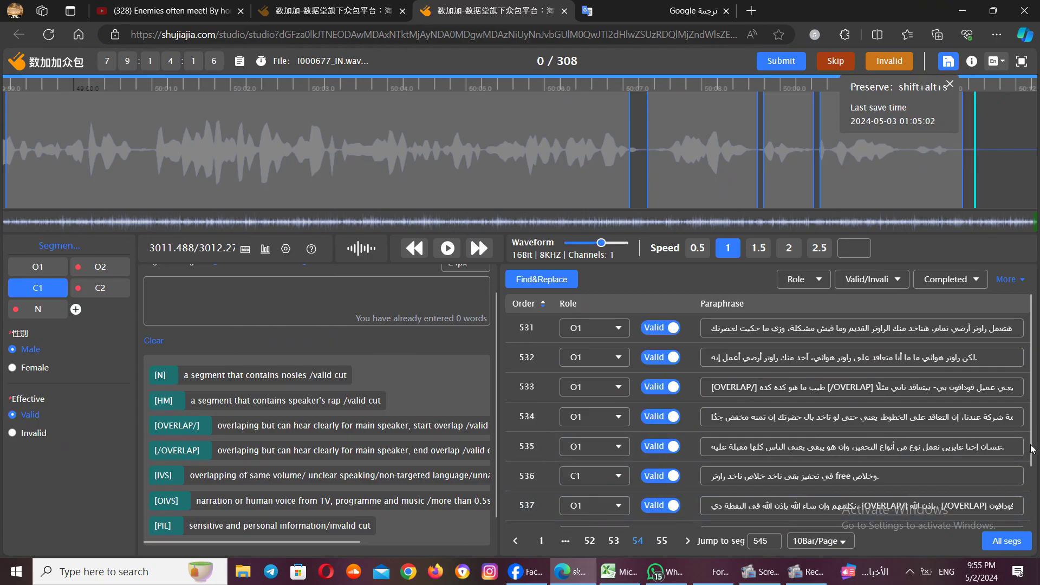
scroll(1034, 514, down, 2)
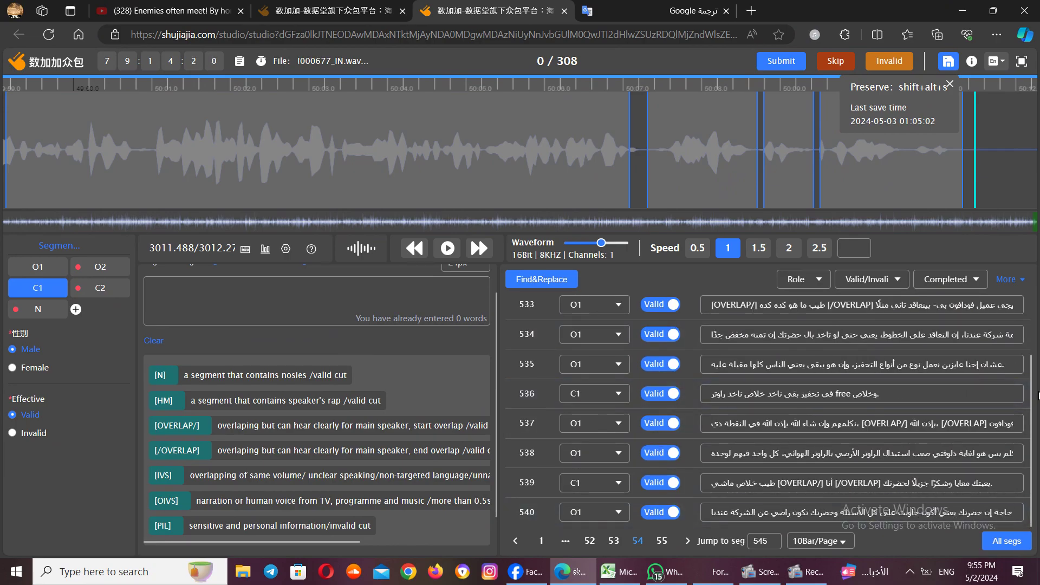
scroll(1031, 450, up, 2)
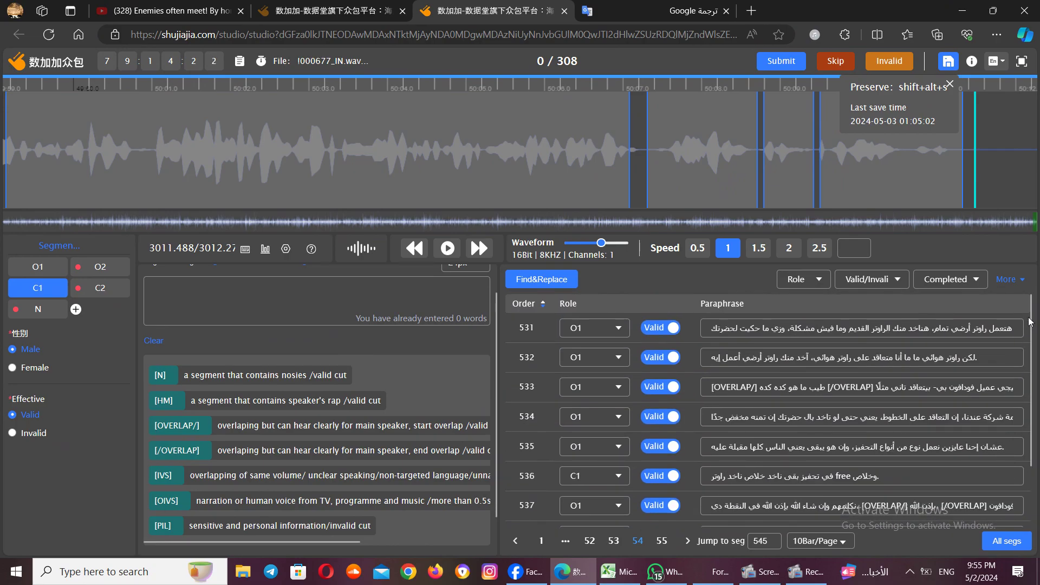
scroll(1032, 495, down, 2)
scroll(1031, 460, up, 2)
scroll(1032, 422, down, 2)
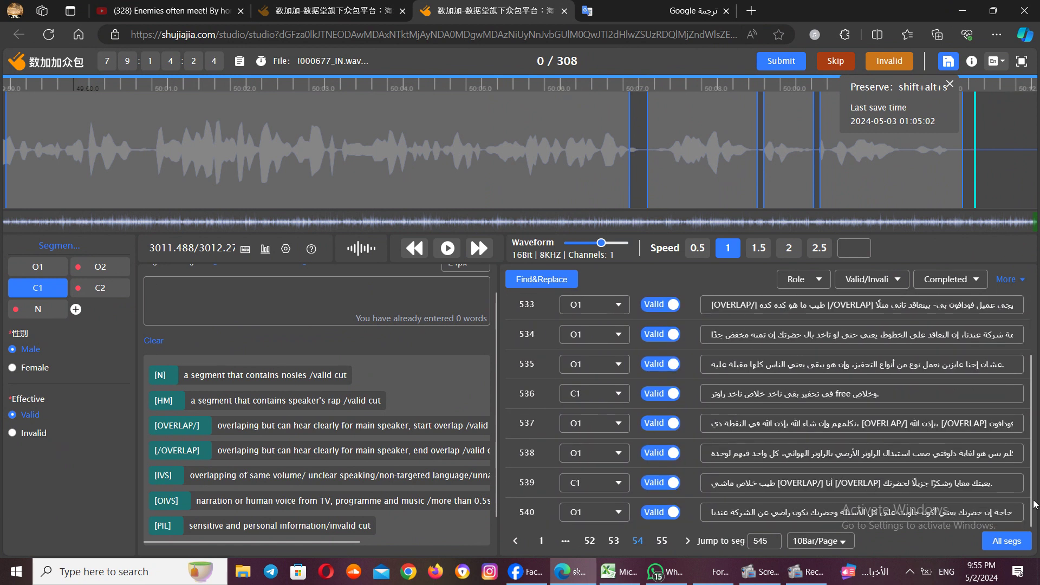
scroll(1030, 379, up, 1)
scroll(1030, 390, up, 1)
scroll(1024, 444, down, 2)
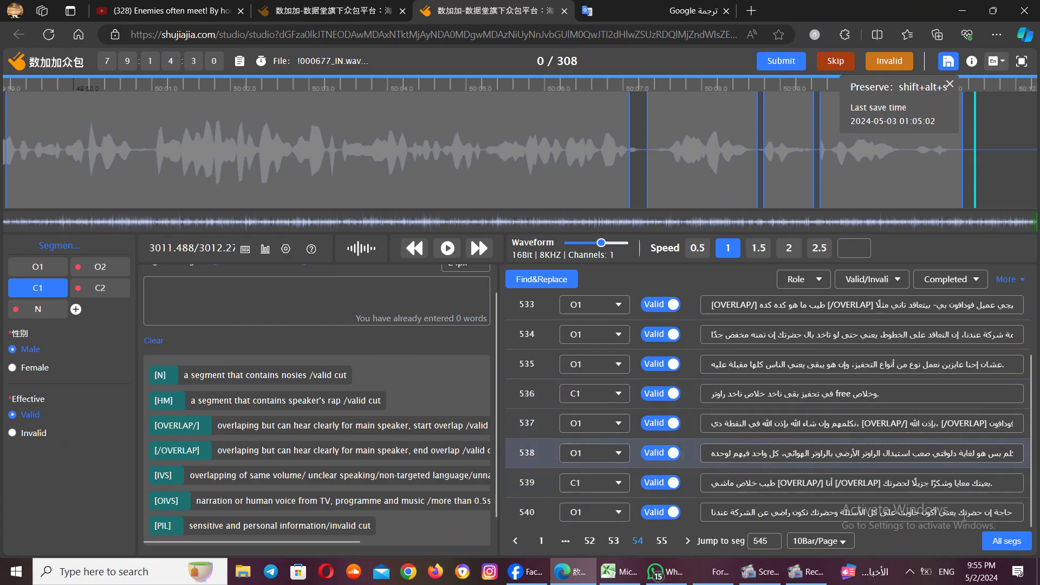
- Review the overview of all segments from number 545 back to the earlier ones, and close it
click(1002, 544)
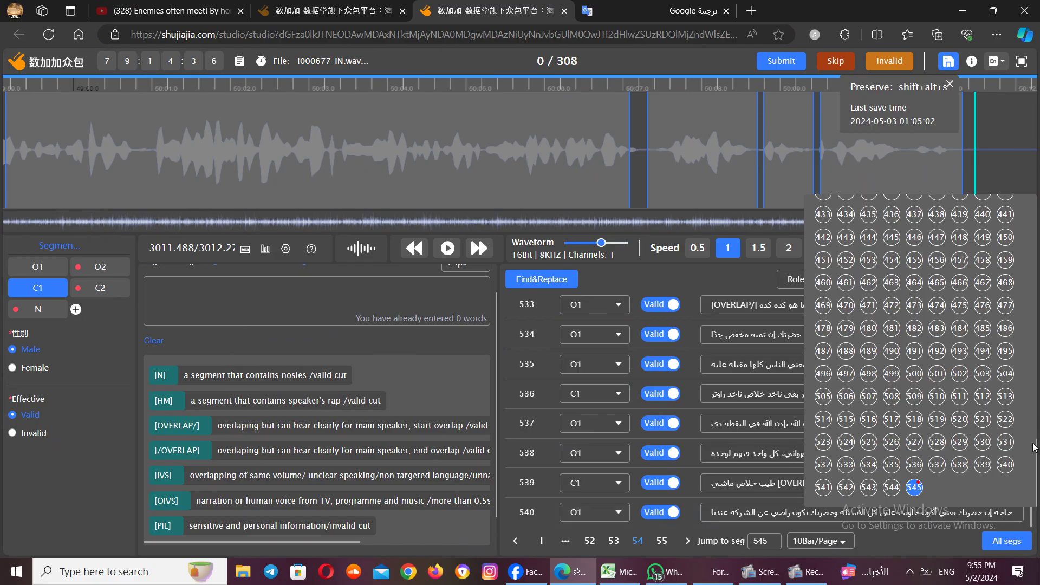
drag(1036, 459, 1037, 304)
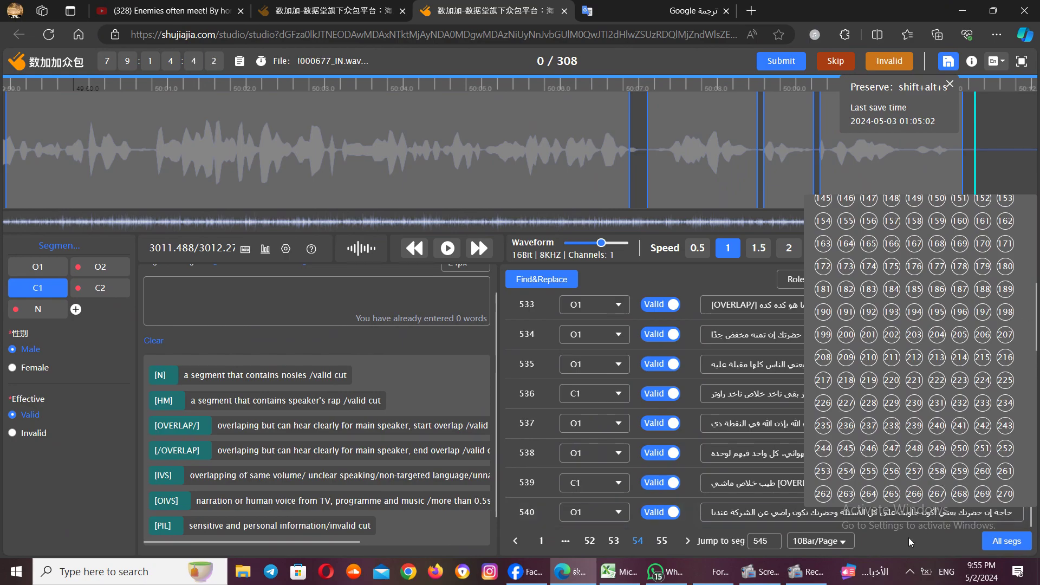
click(1009, 542)
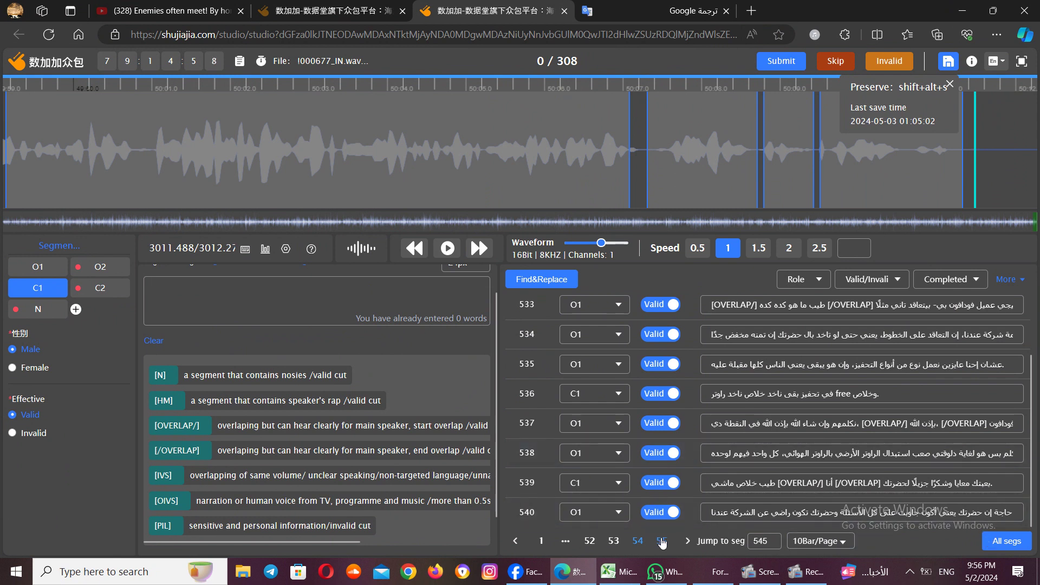
- Show page 55 of the segment list and delete the empty segment 545 at the end of the waveform
click(662, 542)
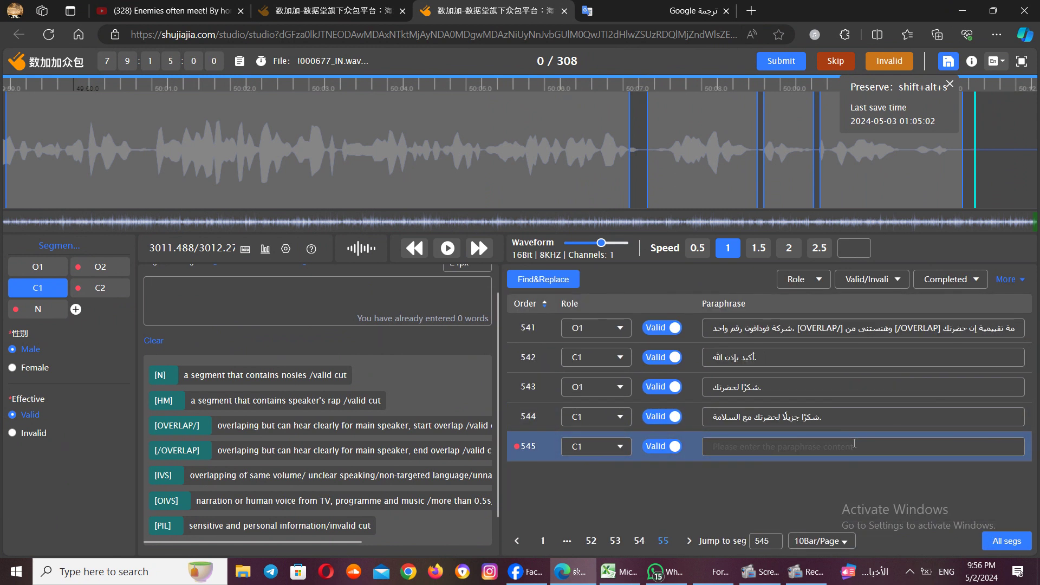
click(855, 443)
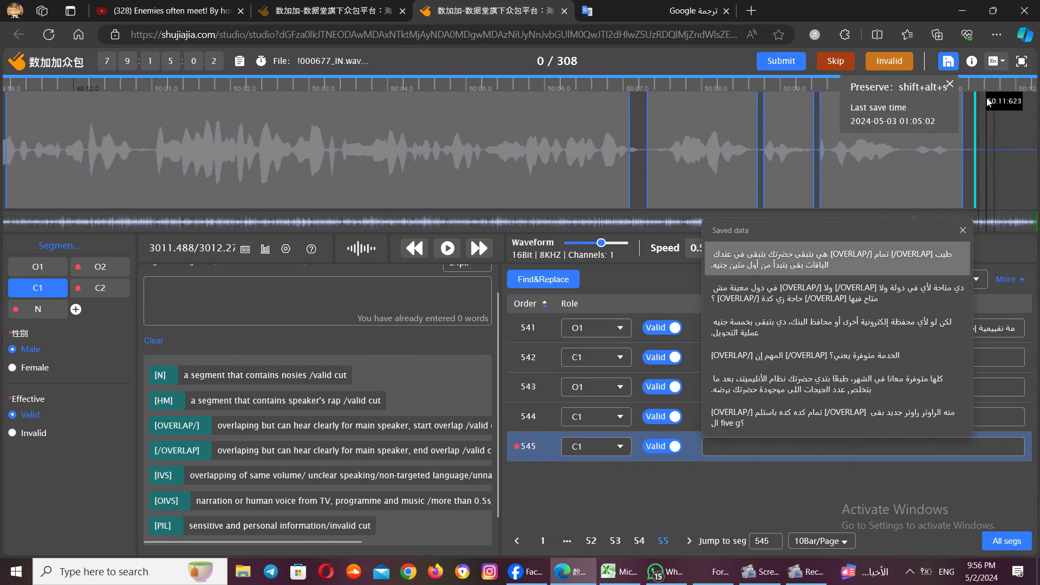
mouse_move(974, 94)
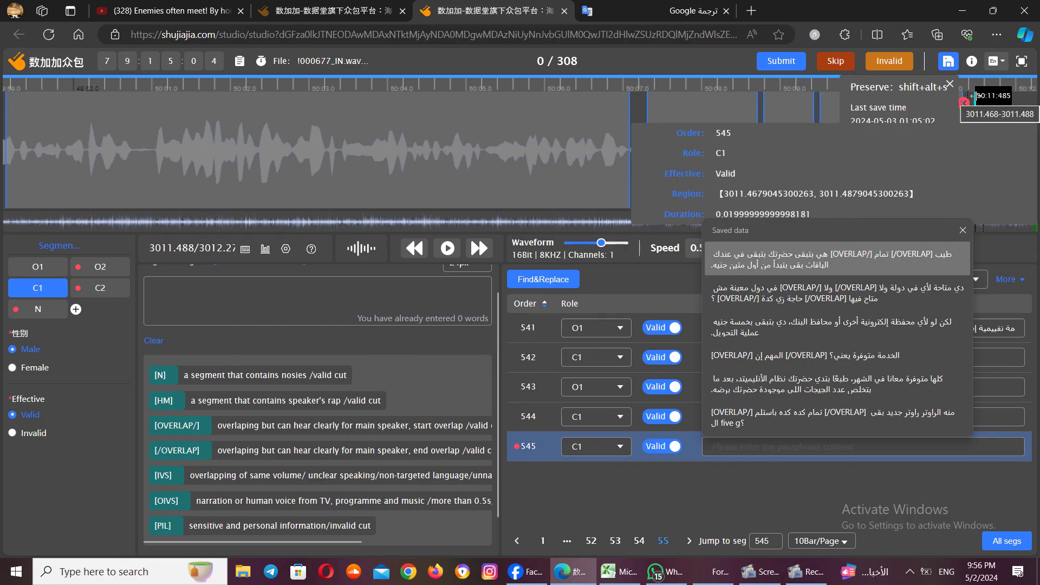
click(965, 103)
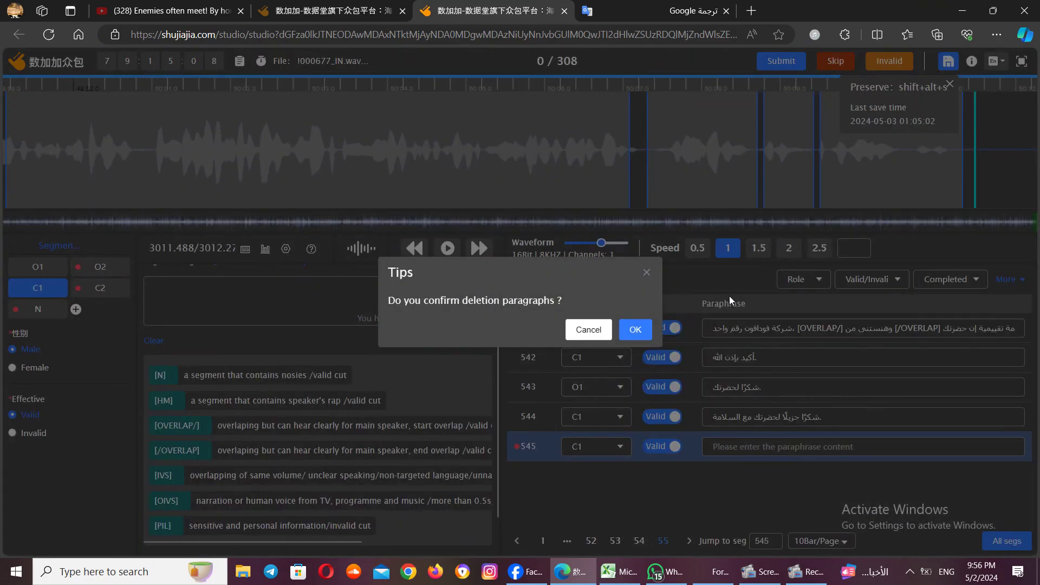
click(637, 329)
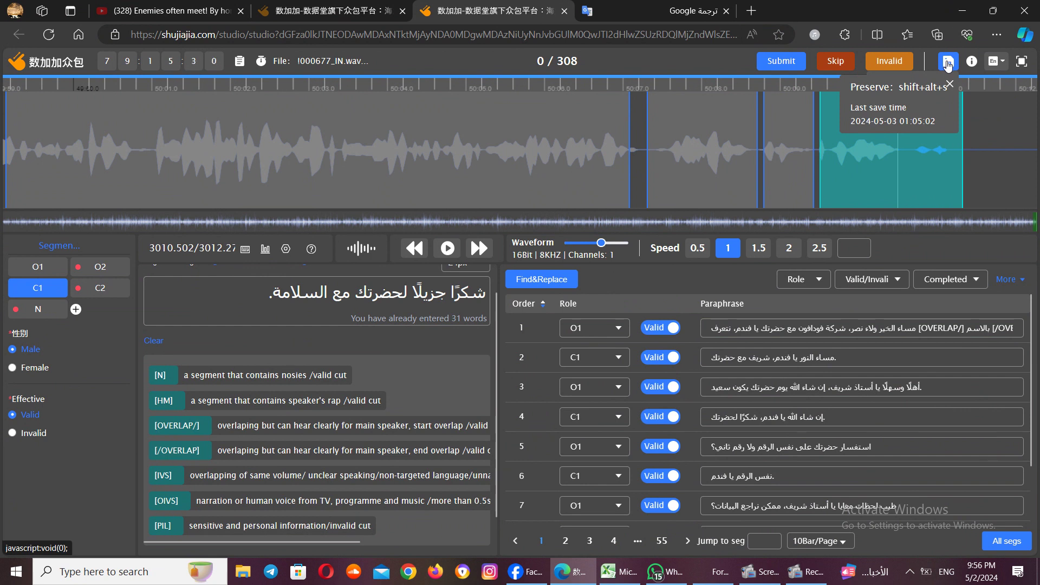
- Save the current annotation temporarily and submit the finished task
click(947, 62)
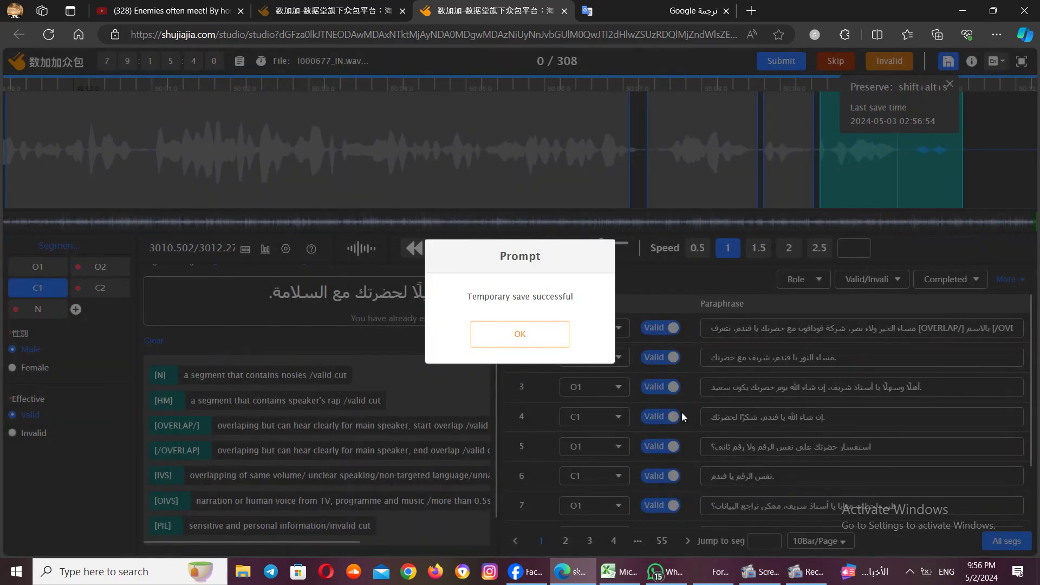
click(554, 325)
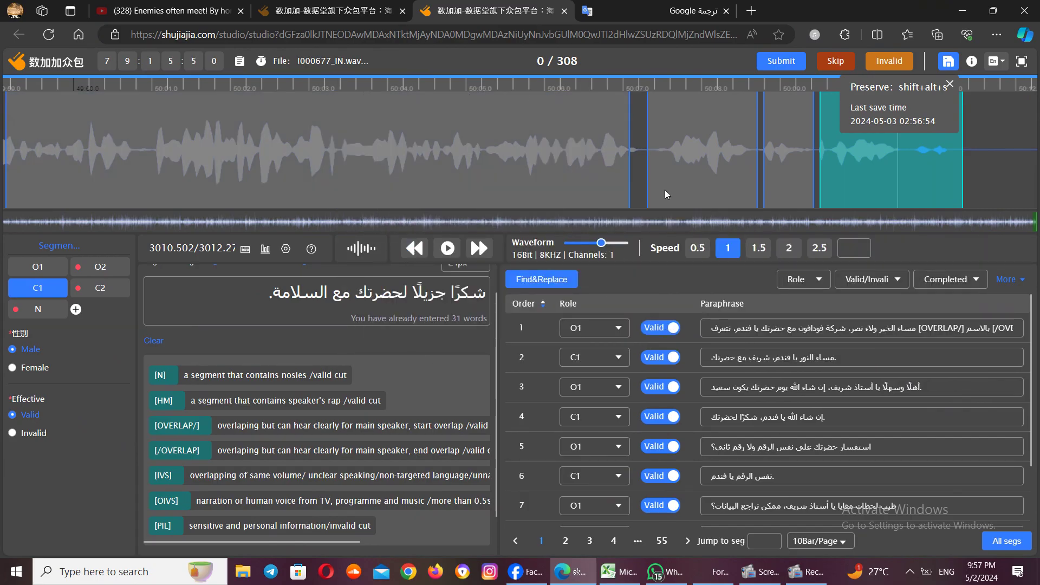
click(778, 64)
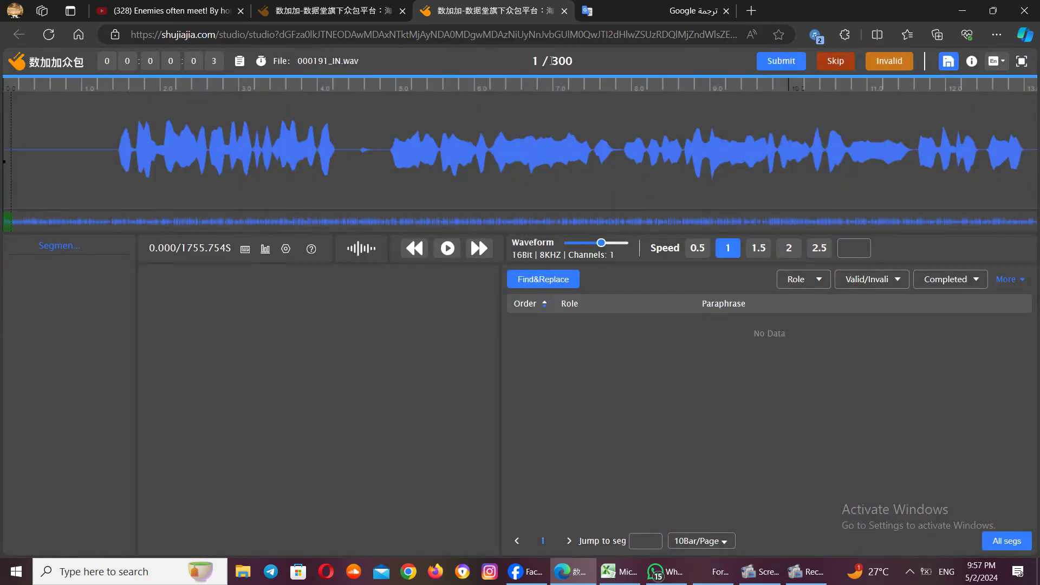
- Mark the first speech stretch of 000191_IN.wav as segment 1, from about 1.34 to 4.34 s, and pause playback
drag(583, 59, 587, 60)
mouse_move(261, 64)
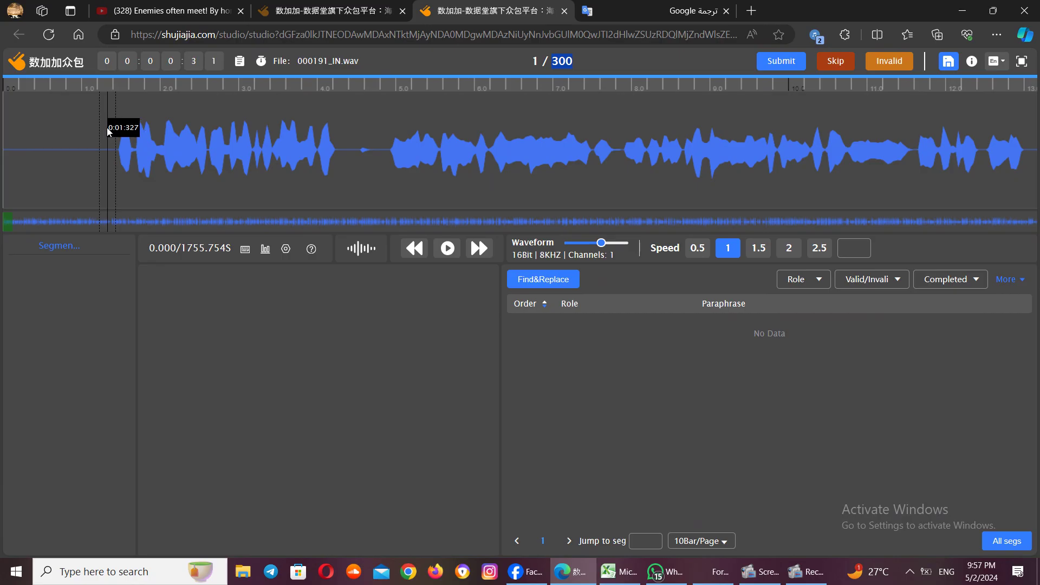
drag(108, 128, 343, 153)
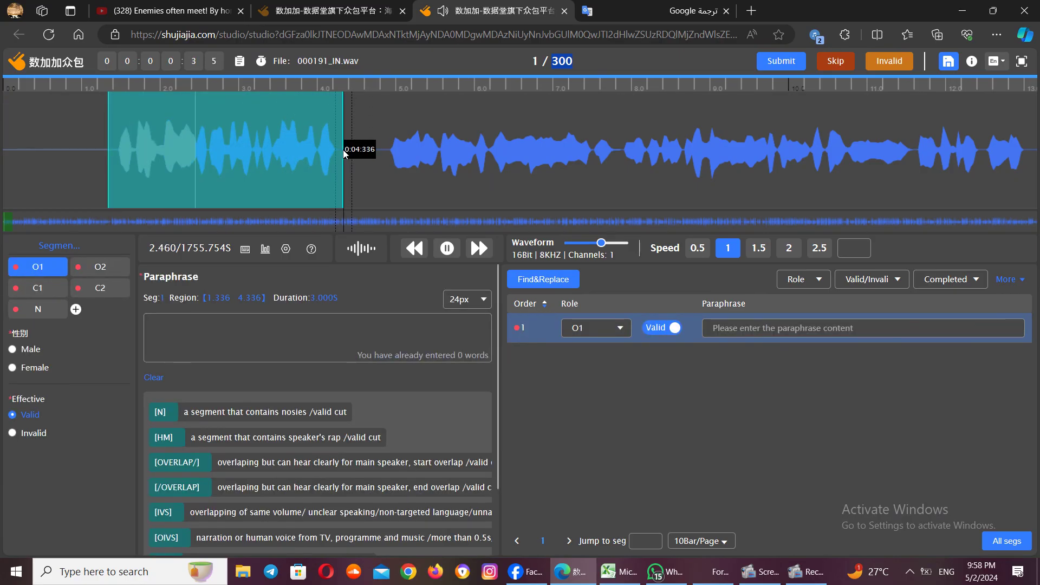
click(447, 248)
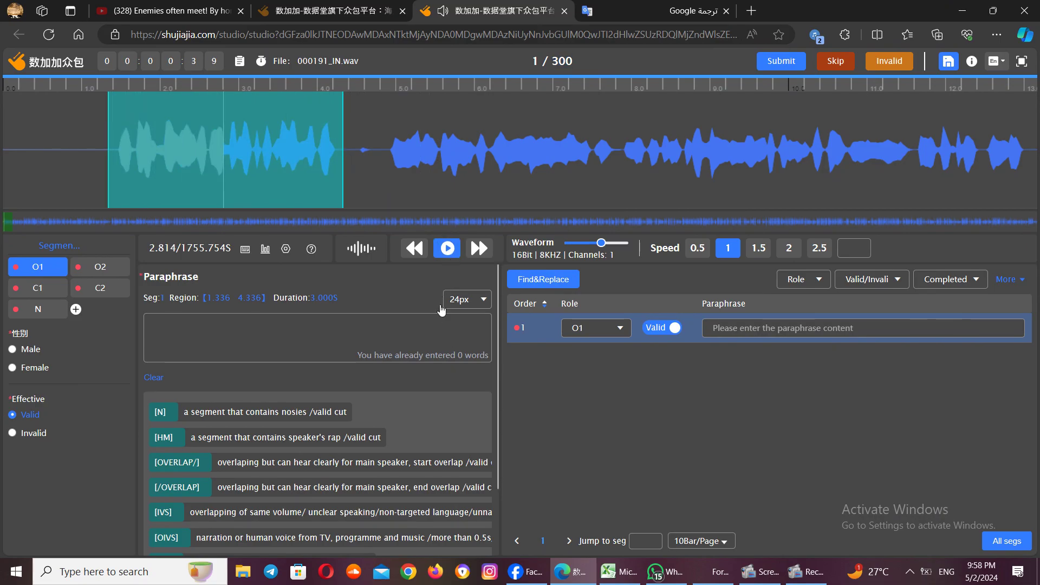
- Transcribe segment 1 in Arabic as "مساء الخير", the speaker's first name, and "مع حضرتك، أتشرف بيك."
click(441, 330)
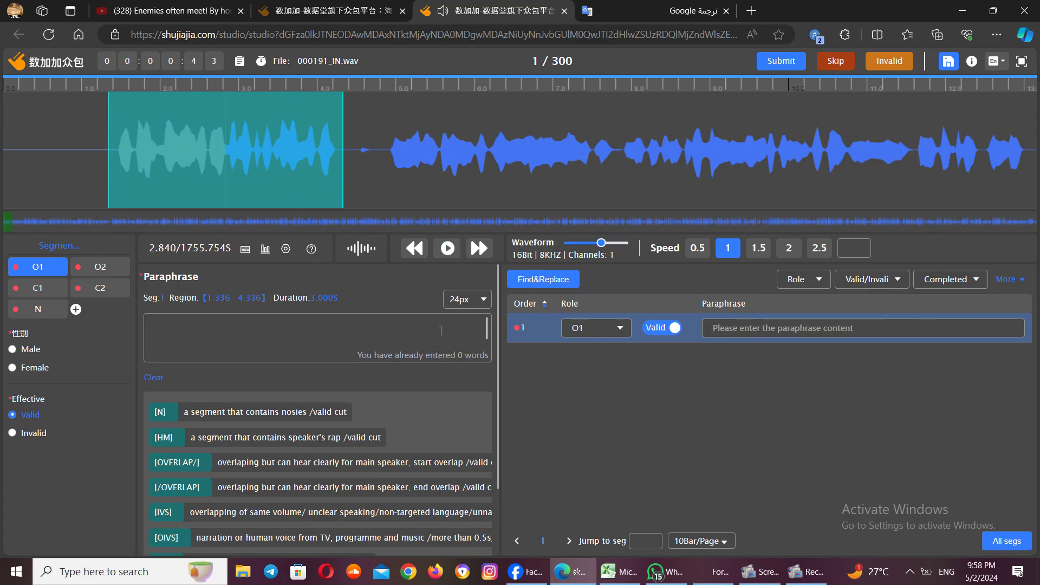
key(alt+shift)
text(مس)
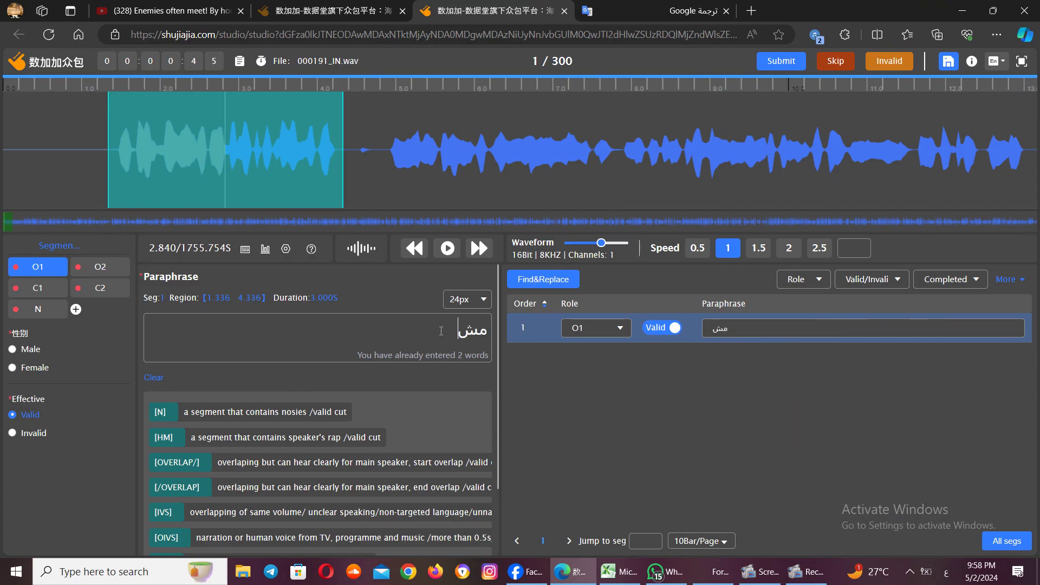
text(اء الخير مرفت)
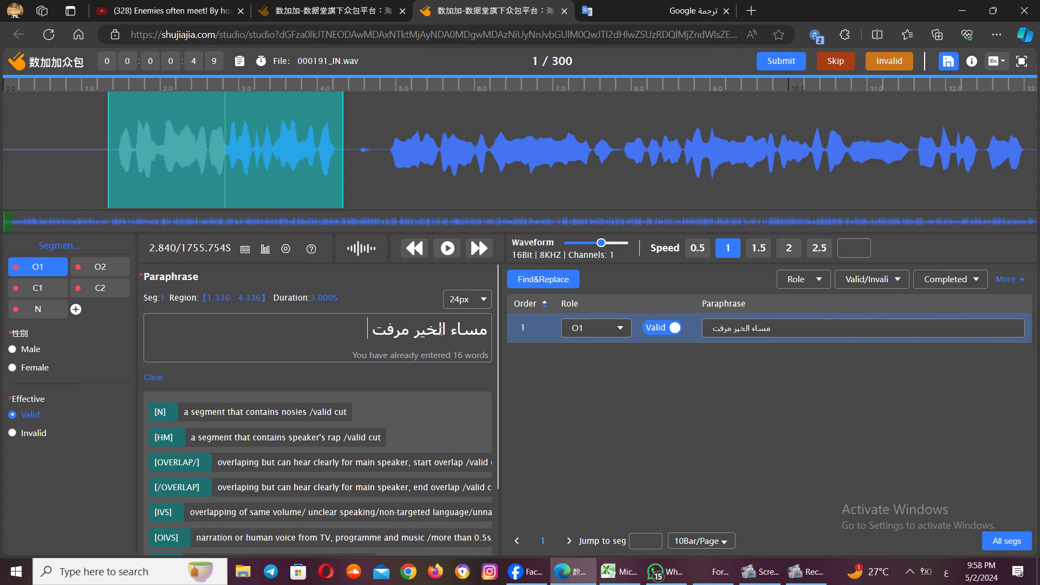
text( مع حضرتك)
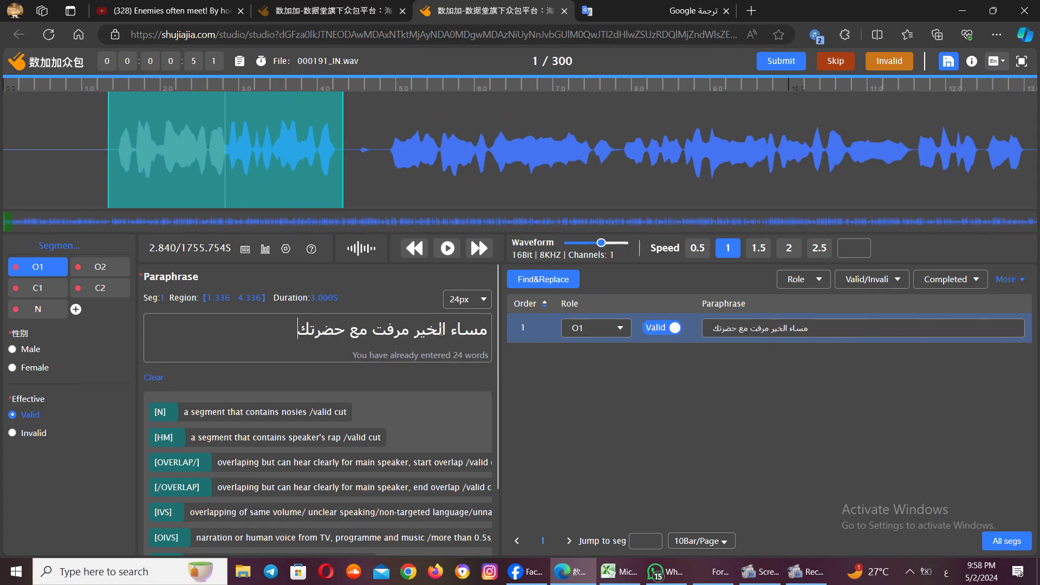
text(، أتشرف بيك)
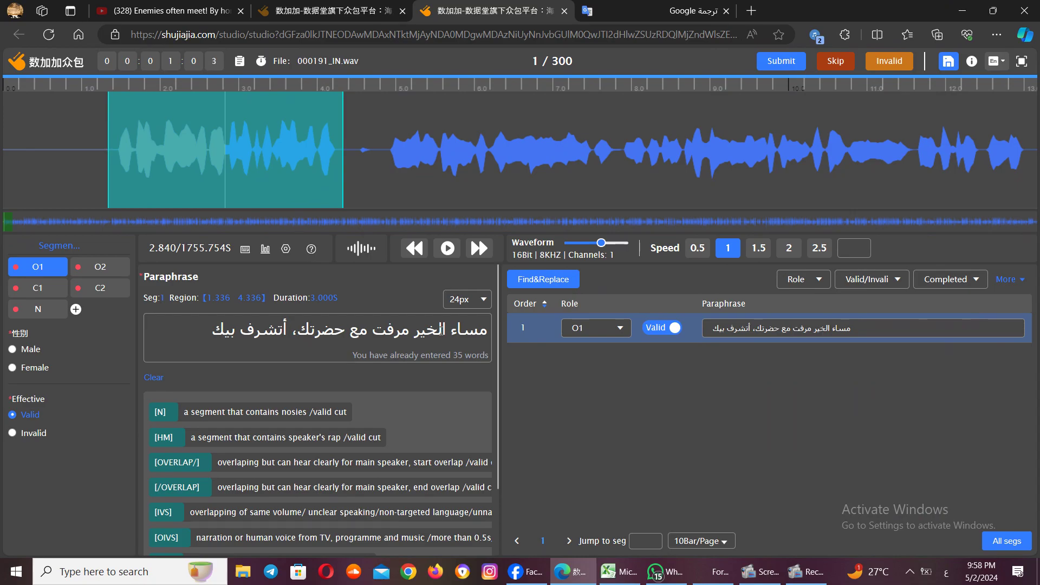
text(.)
- Mark the second speech stretch as segment 2, from about 4.81 to 10.73 s, and pause playback
click(379, 158)
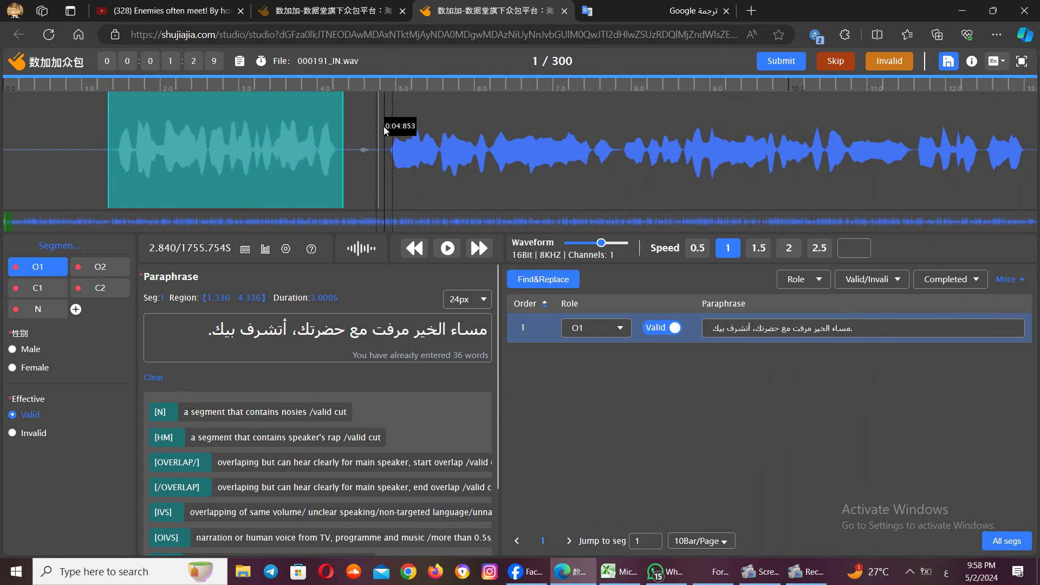
drag(381, 131, 648, 140)
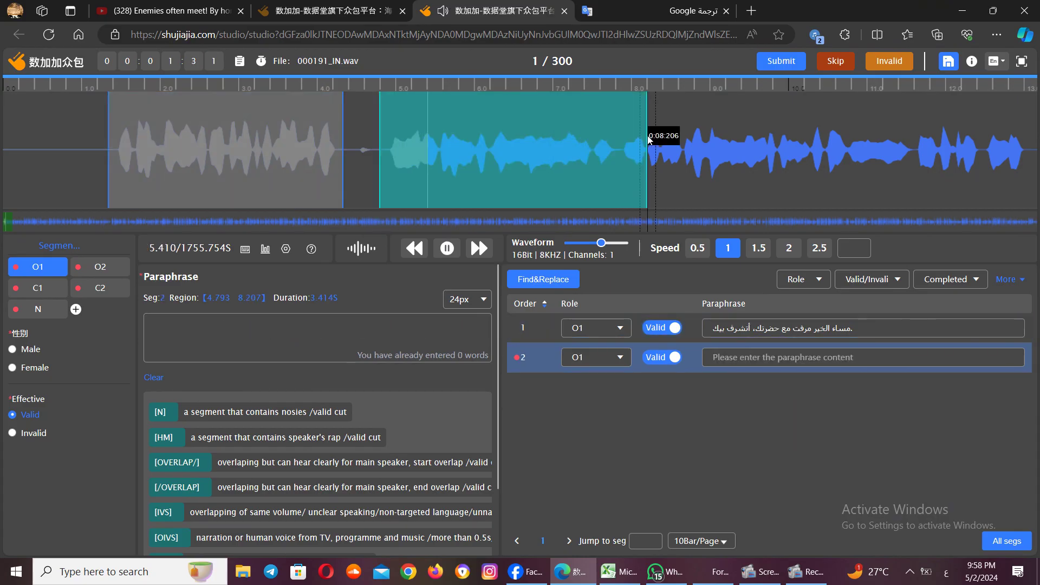
drag(505, 162, 560, 161)
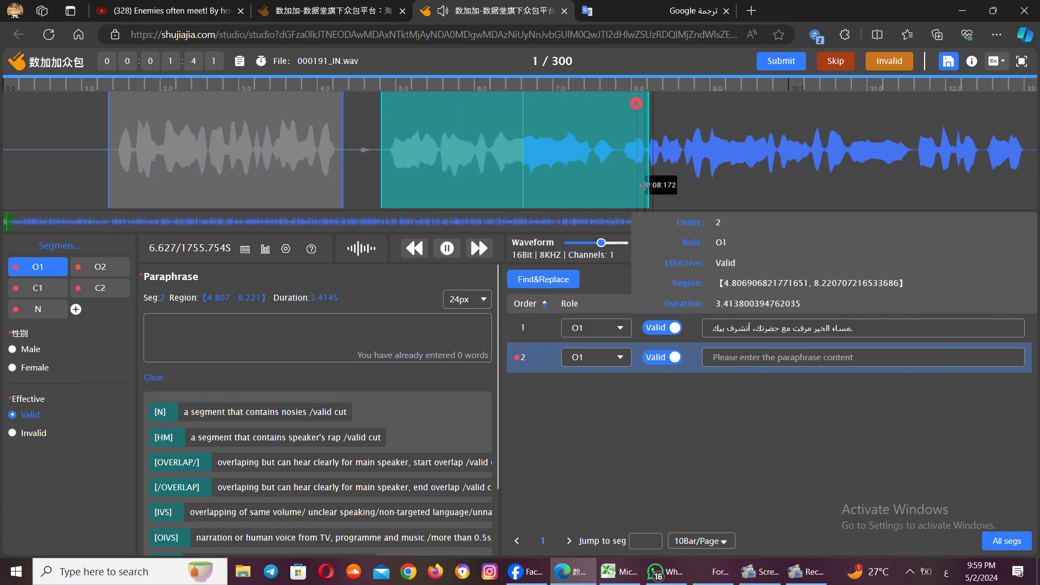
drag(649, 179, 845, 186)
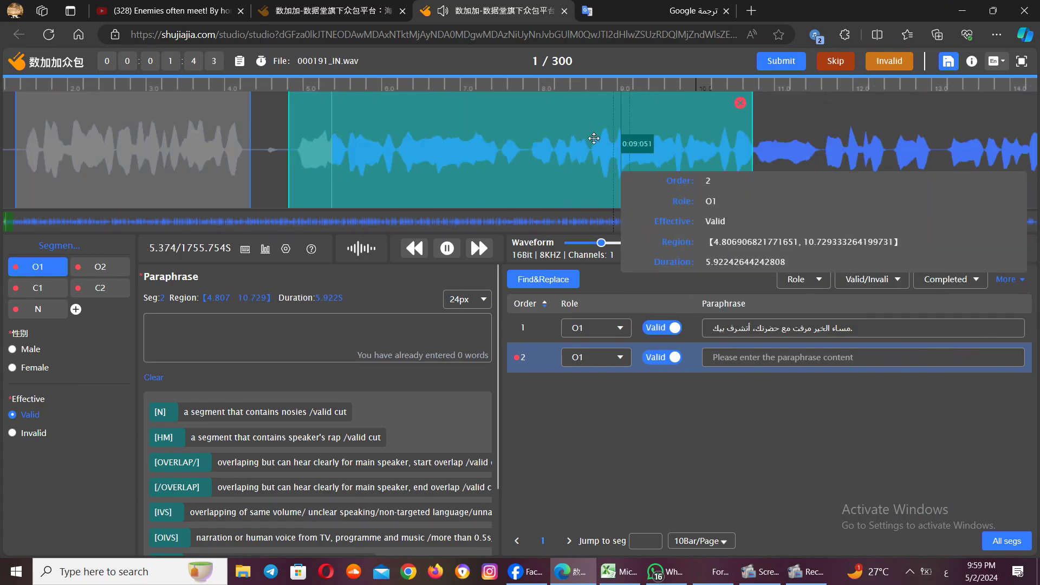
click(447, 248)
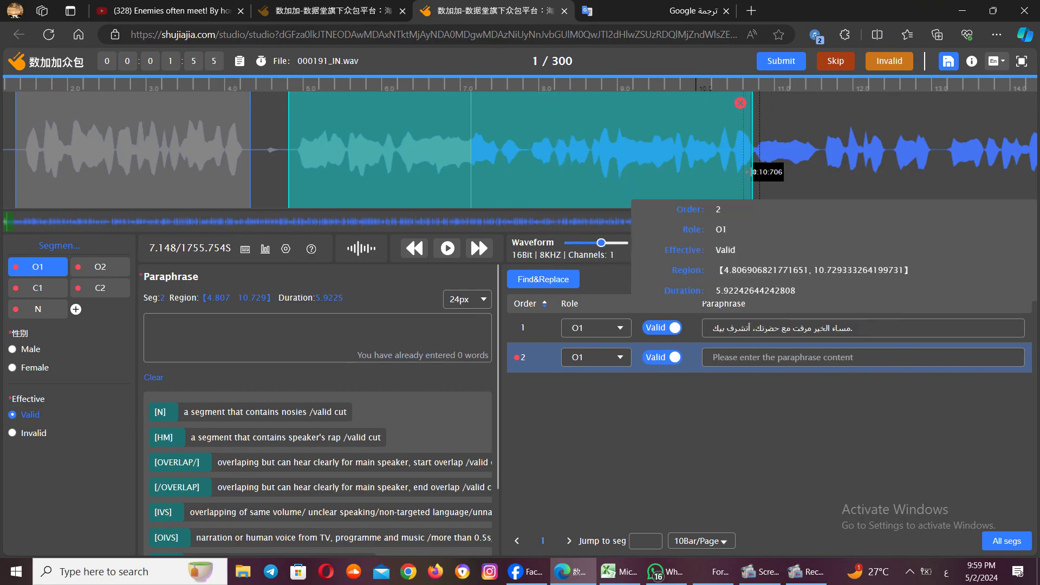
- Extend the end of segment 2 to about 12.80 s
drag(751, 172, 841, 171)
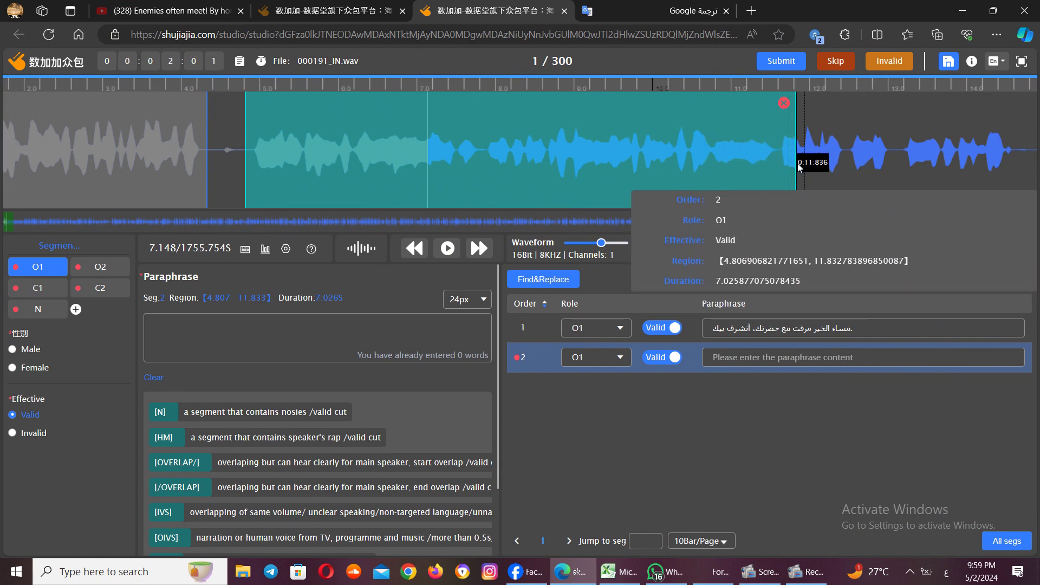
drag(792, 162, 840, 160)
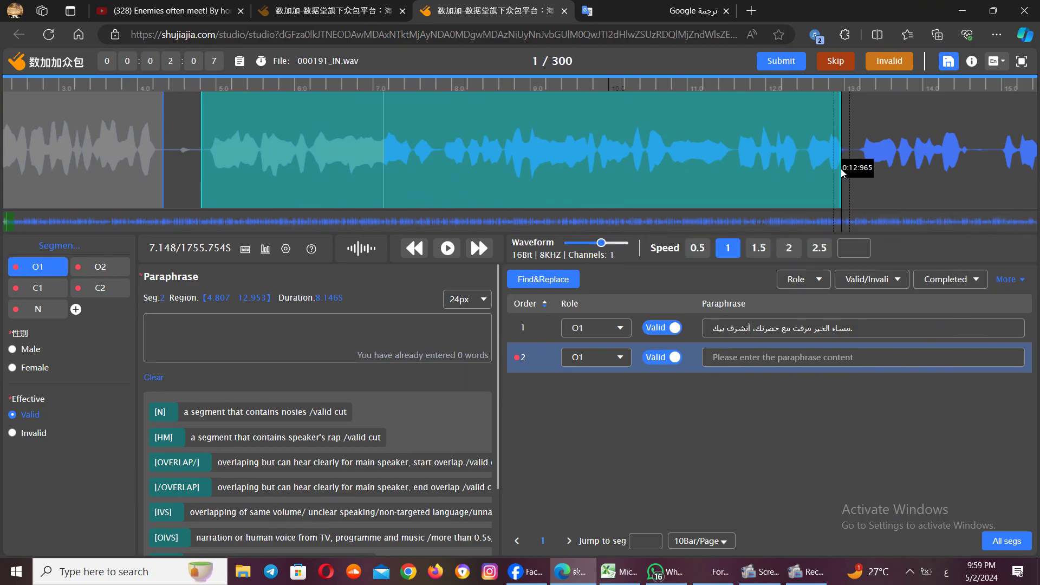
drag(840, 168, 827, 168)
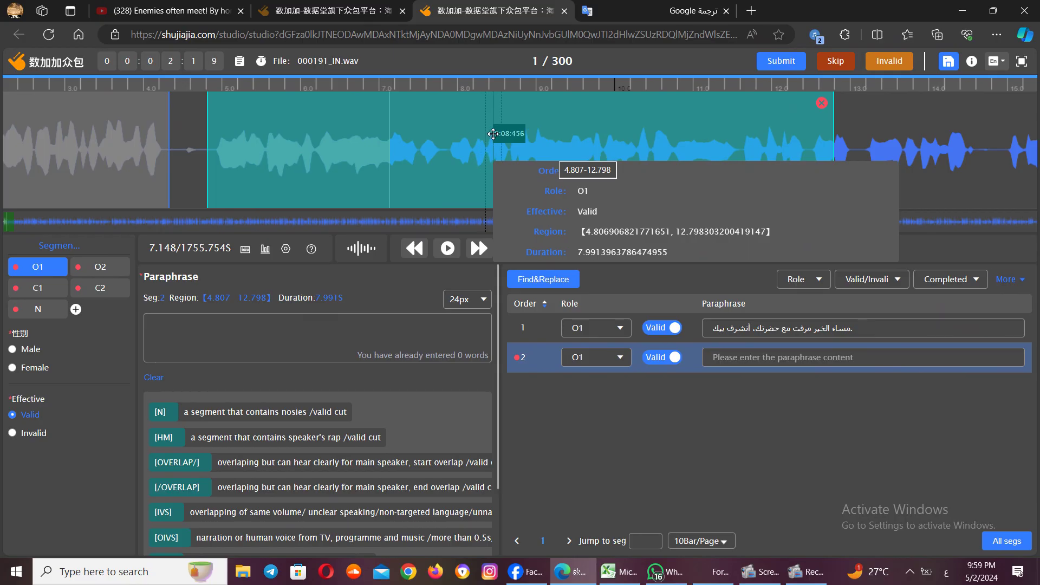
- Replay the later part of segment 2, trim its end to about 12.51 s, and pause playback
click(808, 182)
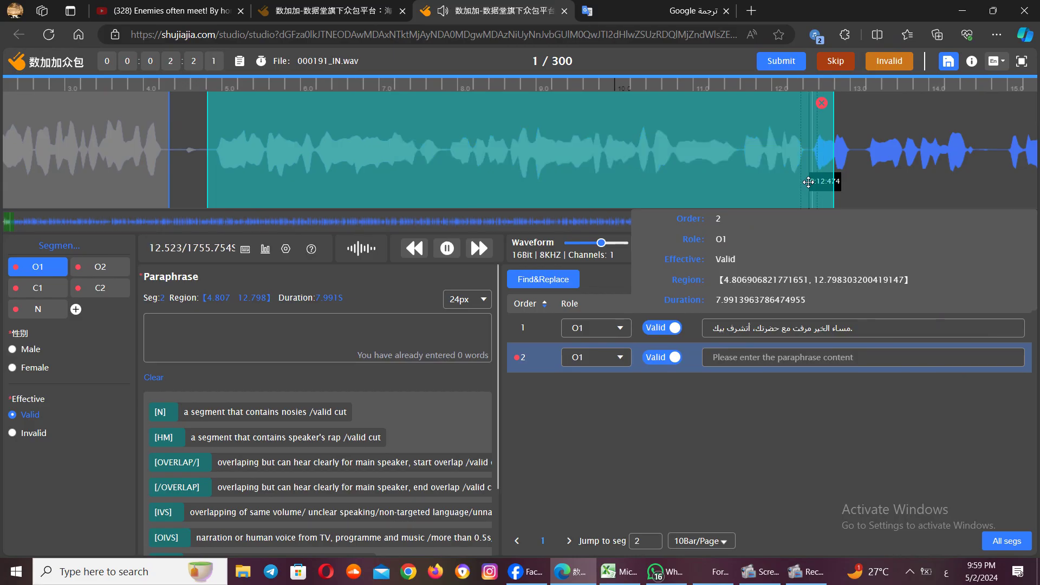
click(716, 157)
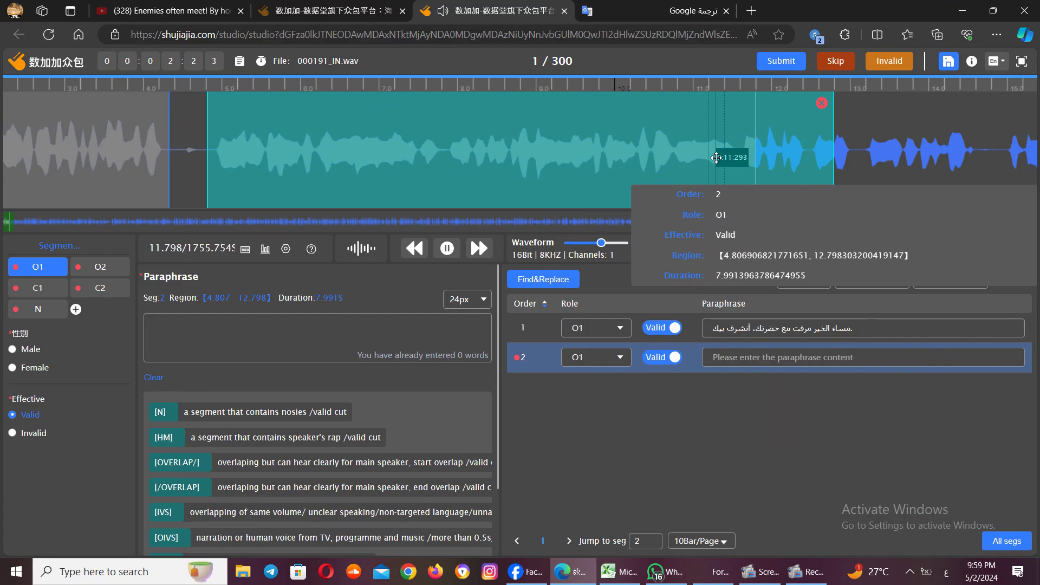
click(595, 161)
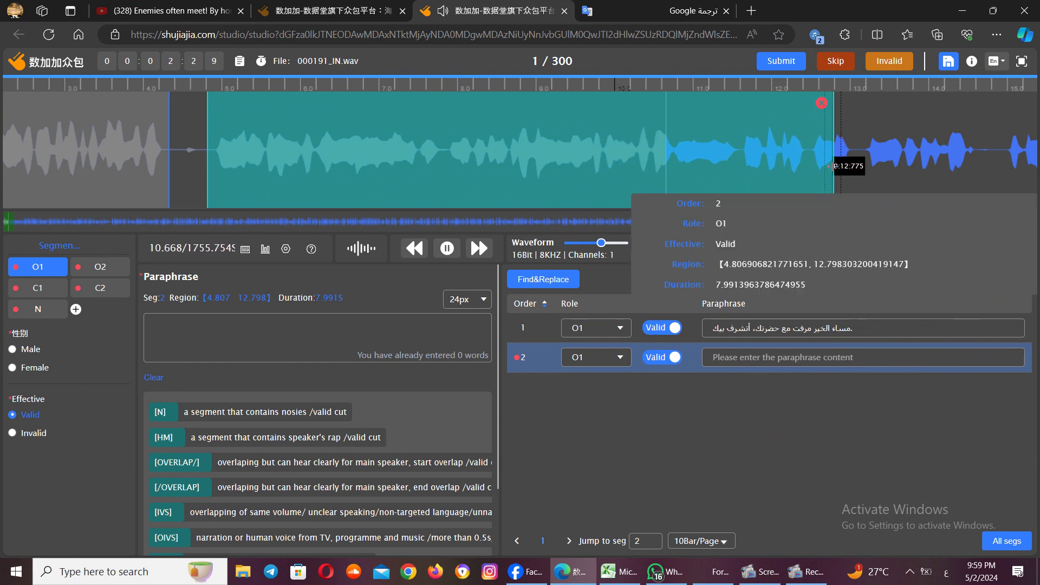
drag(838, 166, 810, 161)
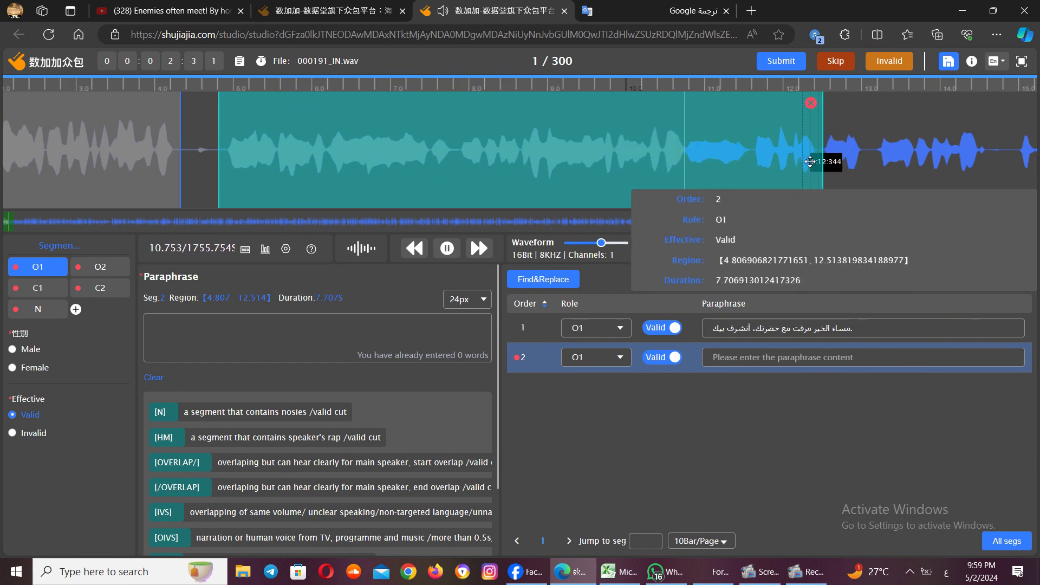
click(447, 249)
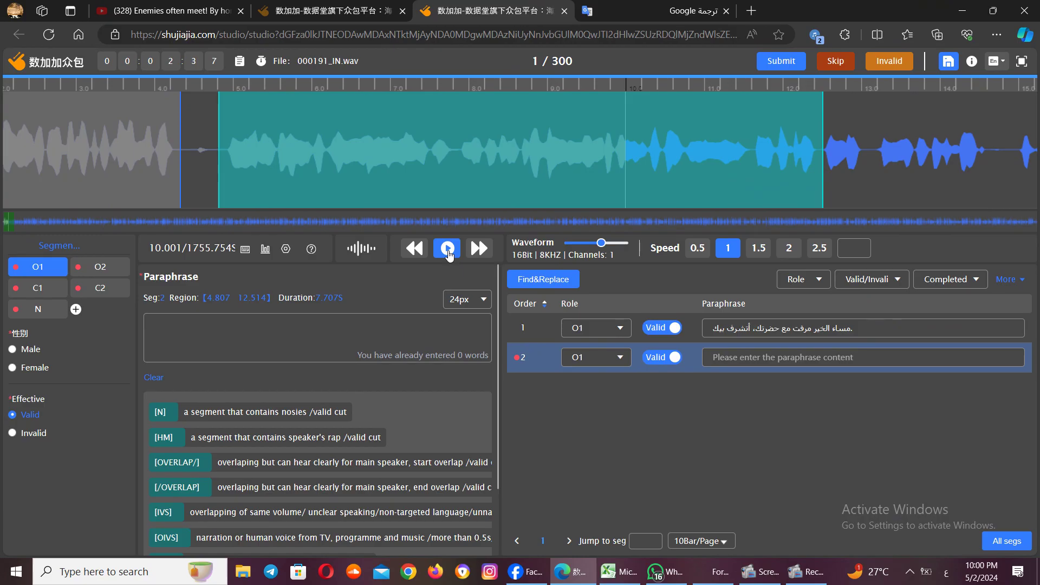
- Shorten segment 2 to end just before 11 s, and mark segment 3 from about 11.55 to 13.13 s
mouse_move(692, 183)
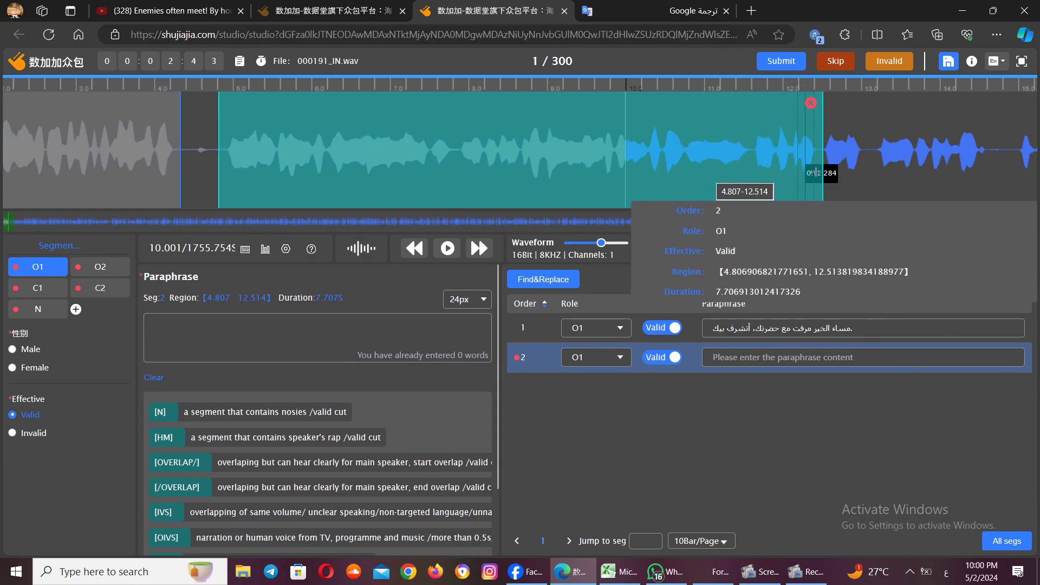
drag(820, 172, 699, 165)
drag(810, 147, 933, 156)
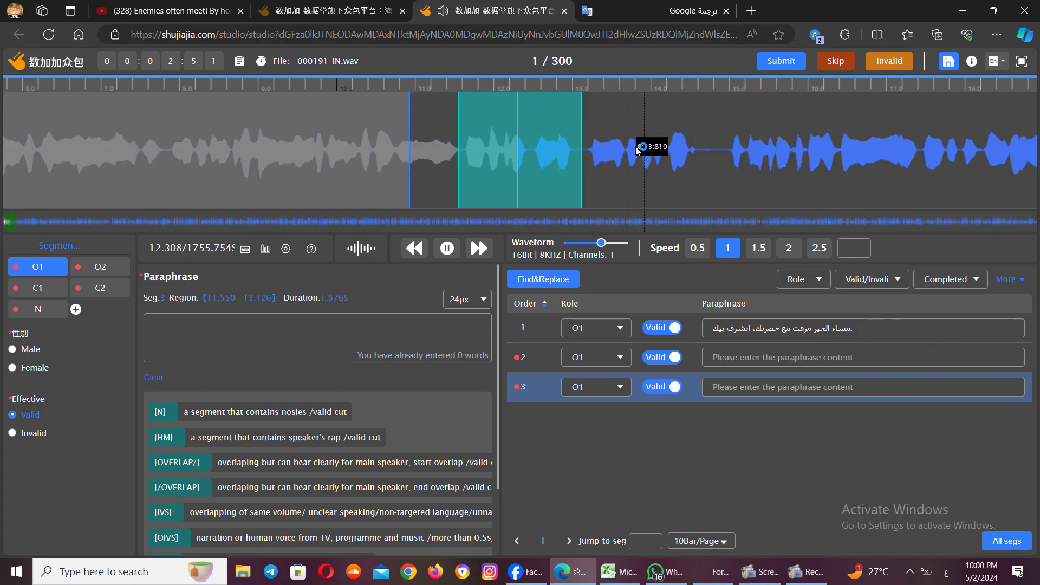
click(447, 248)
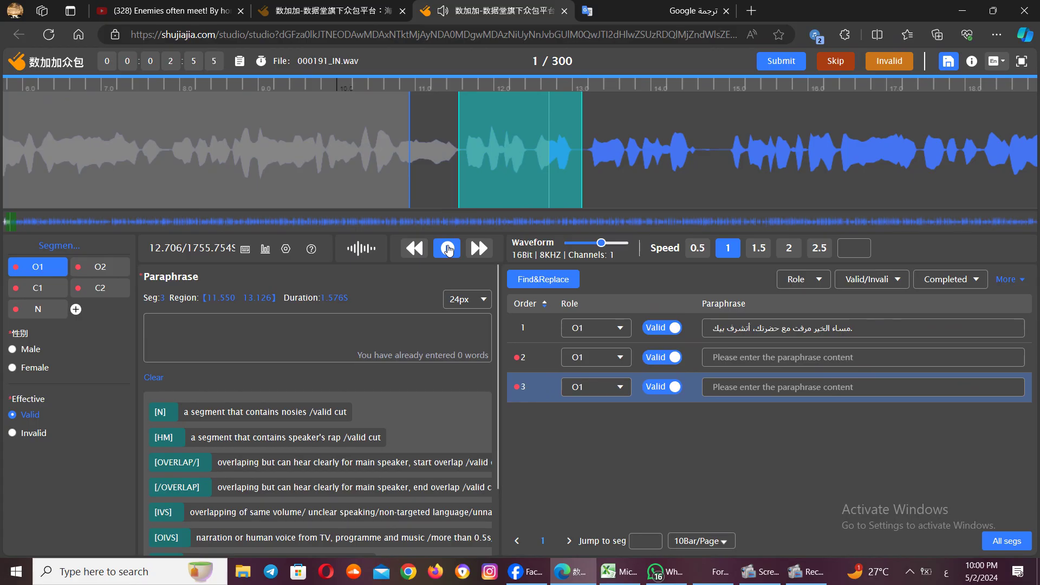